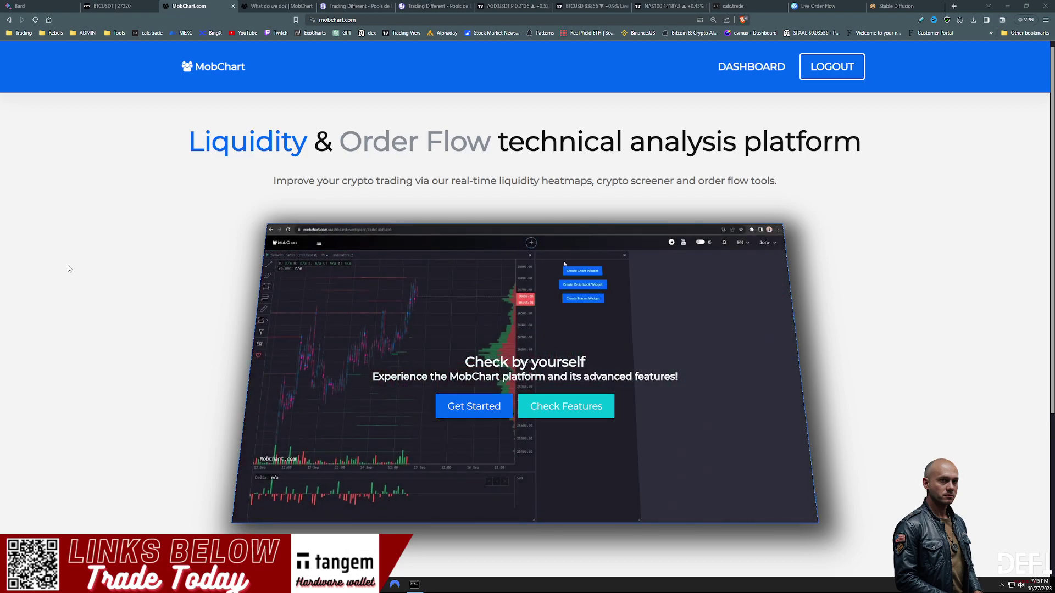
# Step: Look over the MobChart home page, switch to its documentation and examine the supported tickers for Binance and Bybit spot and futures
pyautogui.scroll(-5, 401, 286)
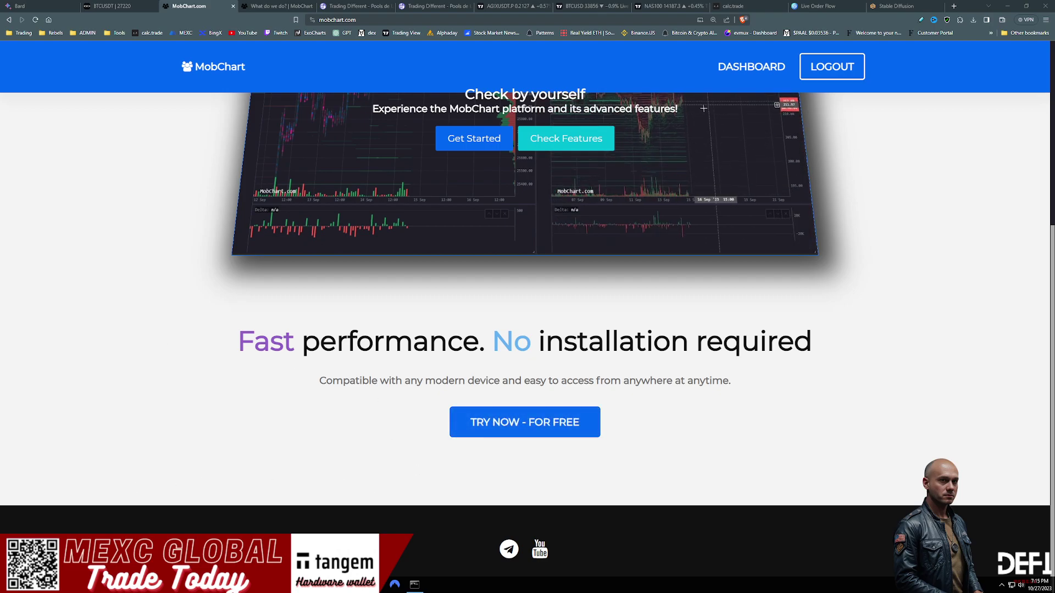
pyautogui.click(286, 6)
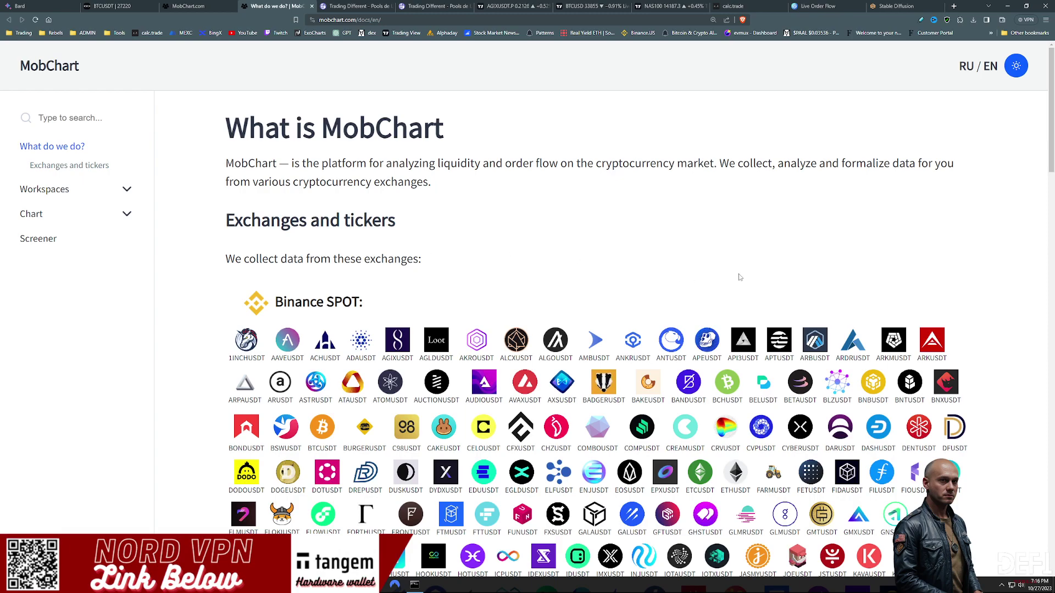
pyautogui.scroll(-5, 739, 278)
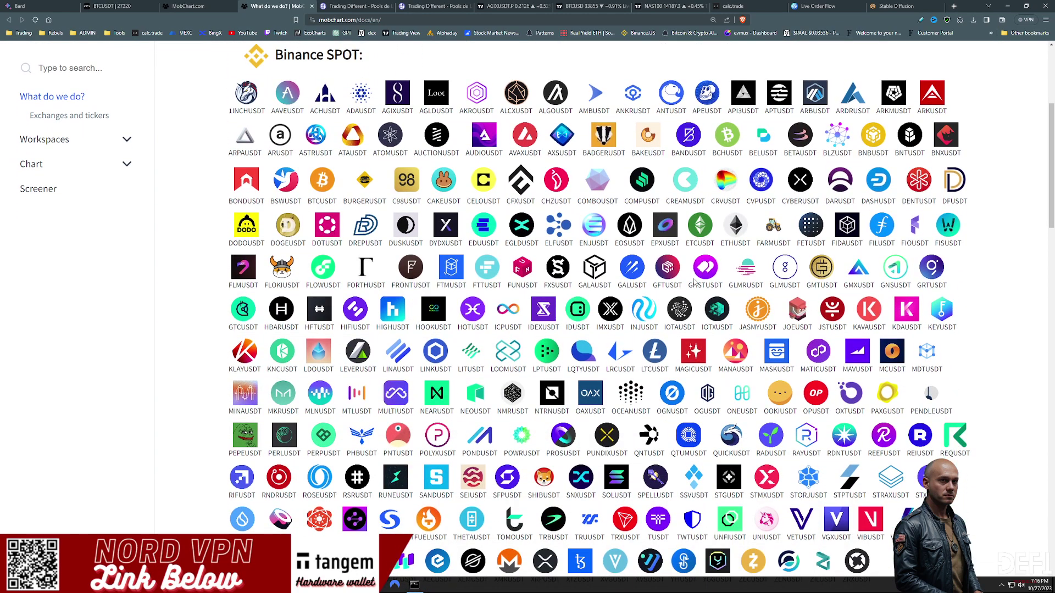
pyautogui.scroll(-4, 701, 282)
pyautogui.scroll(6, 692, 283)
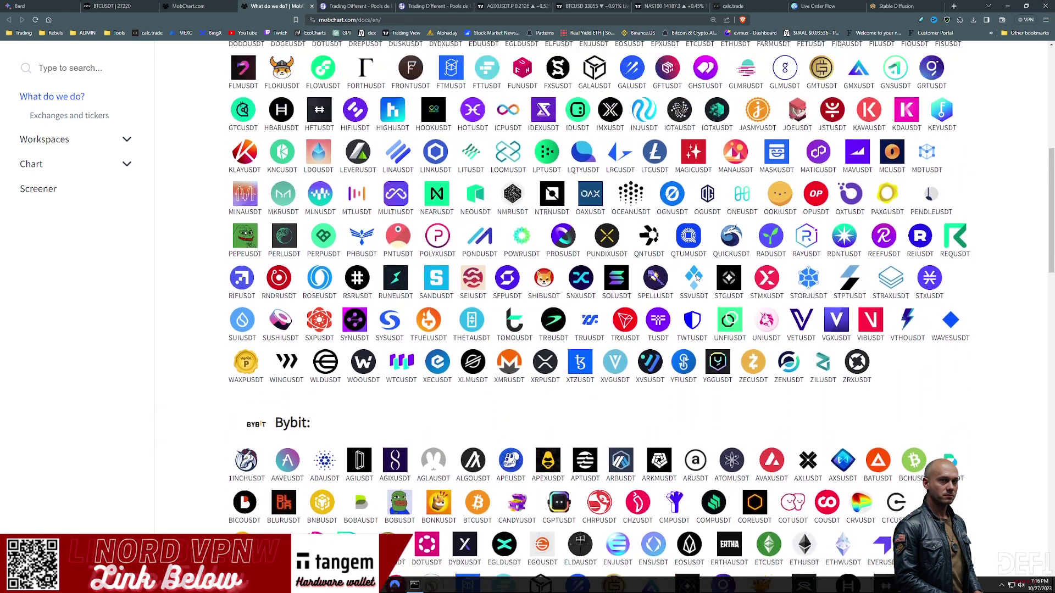
pyautogui.scroll(-10, 501, 297)
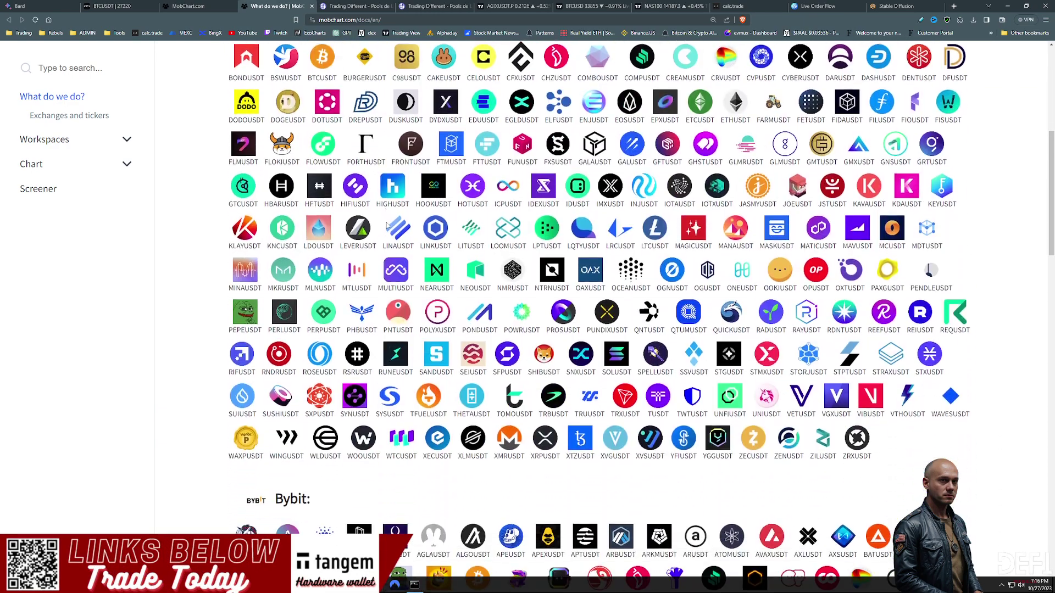
pyautogui.scroll(-18, 501, 296)
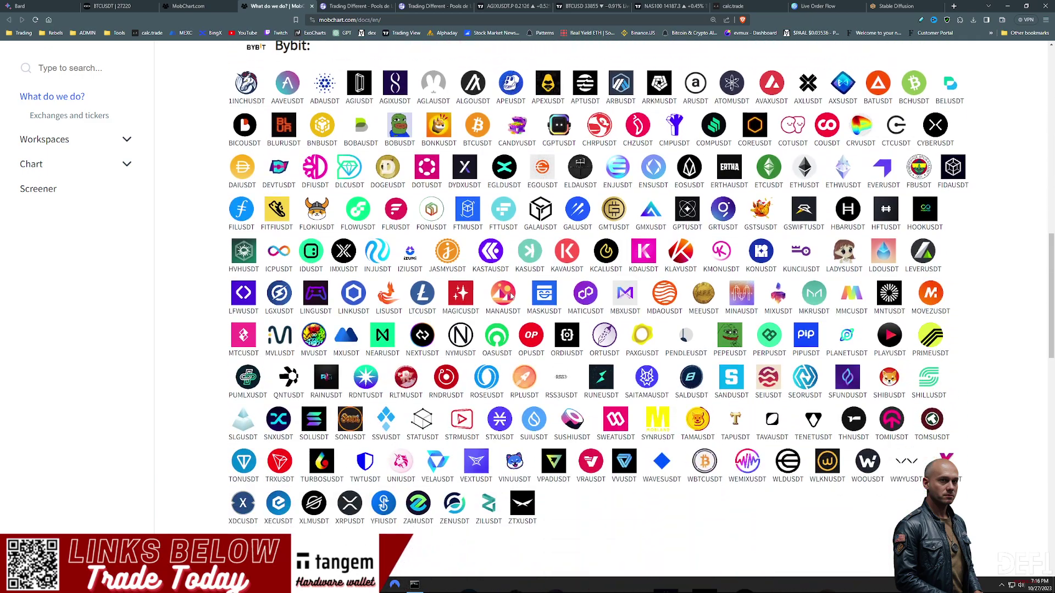
pyautogui.scroll(-5, 611, 246)
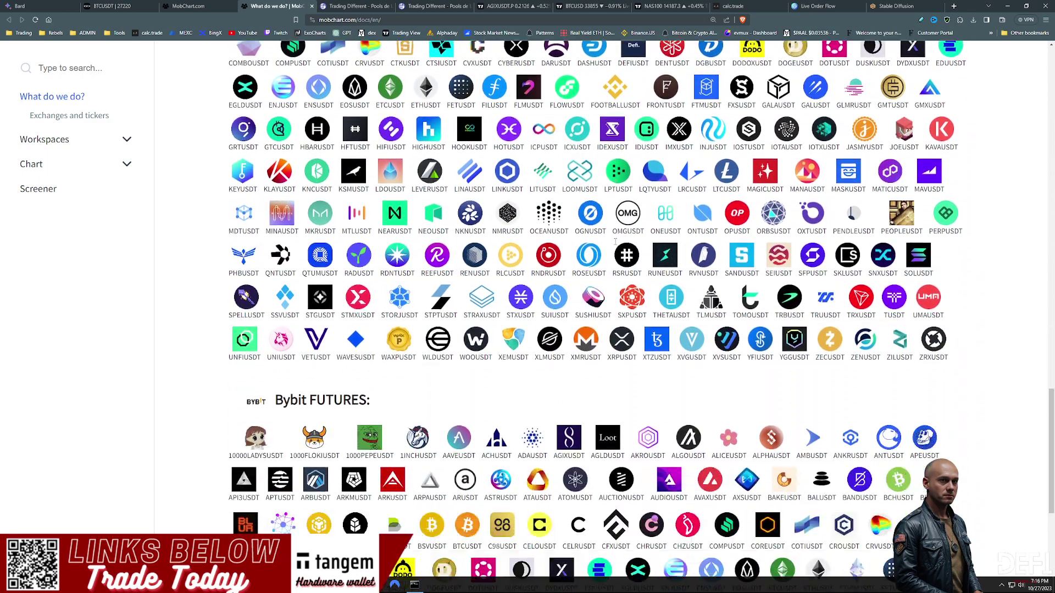
pyautogui.scroll(-3, 484, 240)
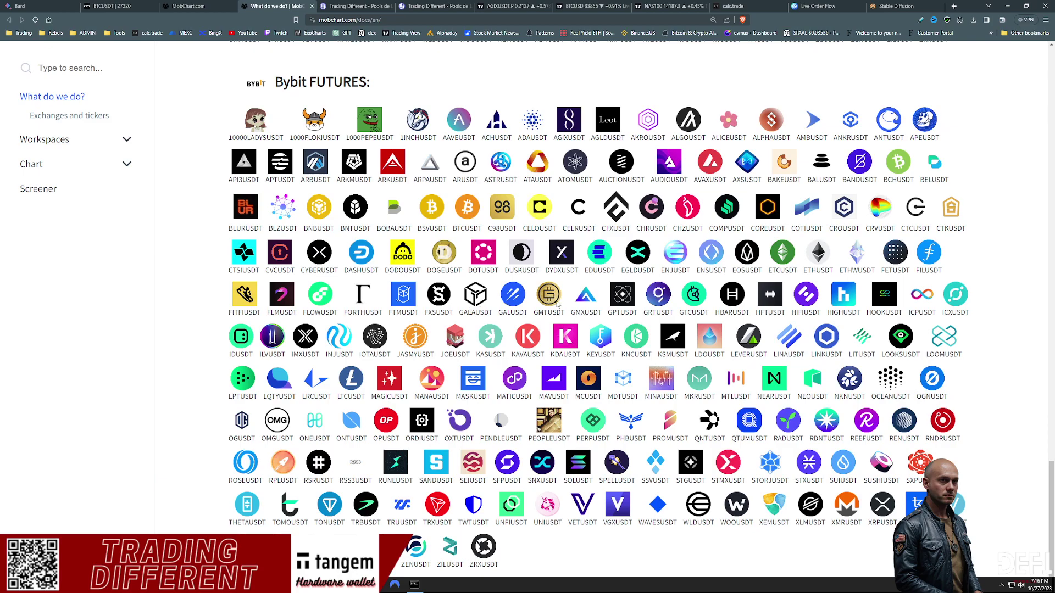
pyautogui.scroll(15, 538, 287)
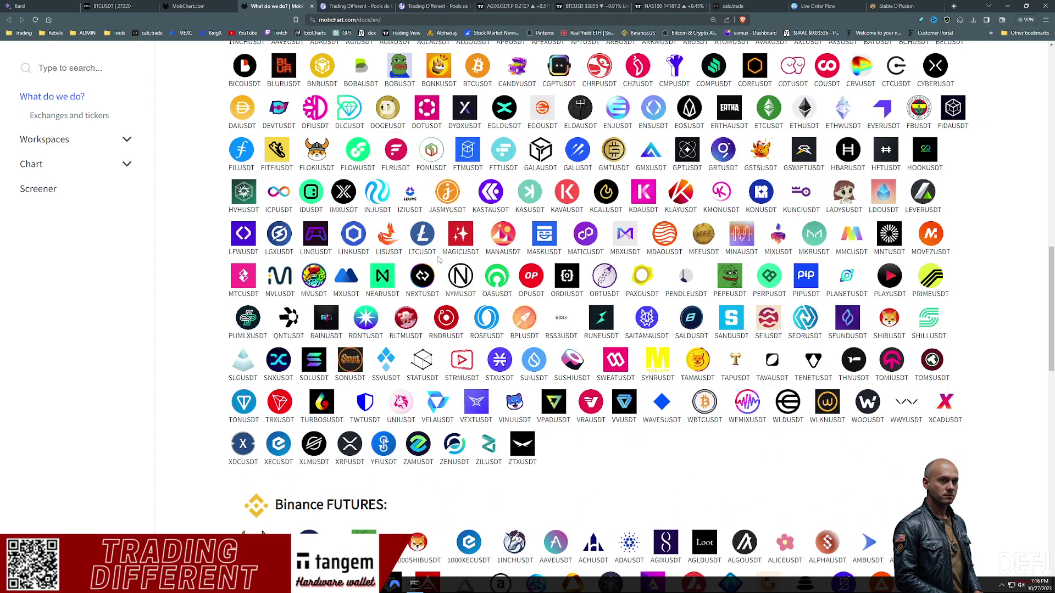
pyautogui.scroll(-15, 304, 193)
# Step: Open the Workspaces Intro page of the documentation and read how to create, edit or delete workspaces
pyautogui.click(127, 139)
pyautogui.click(36, 160)
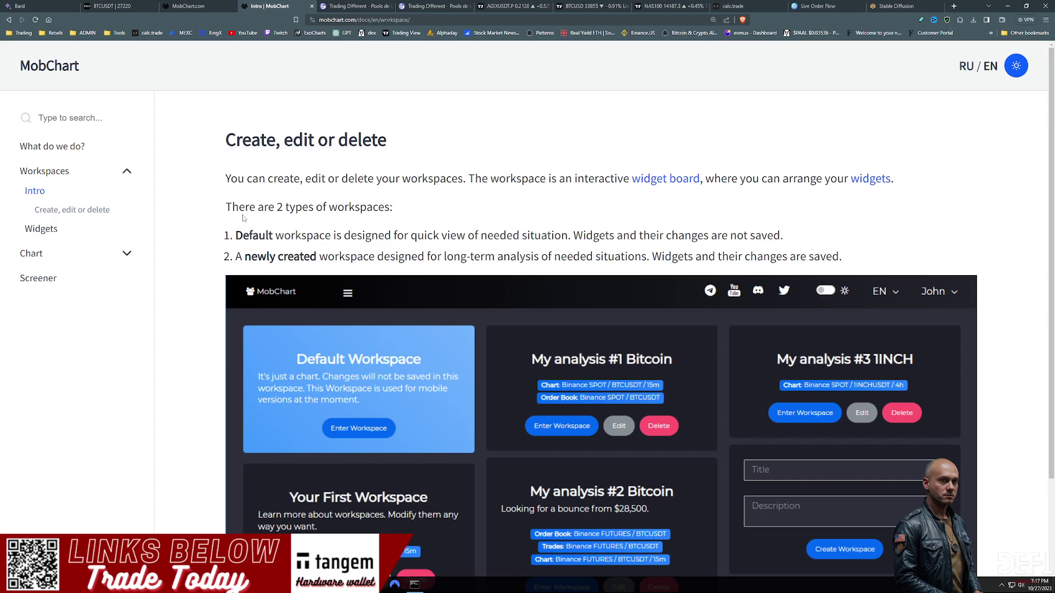
pyautogui.scroll(-2, 322, 212)
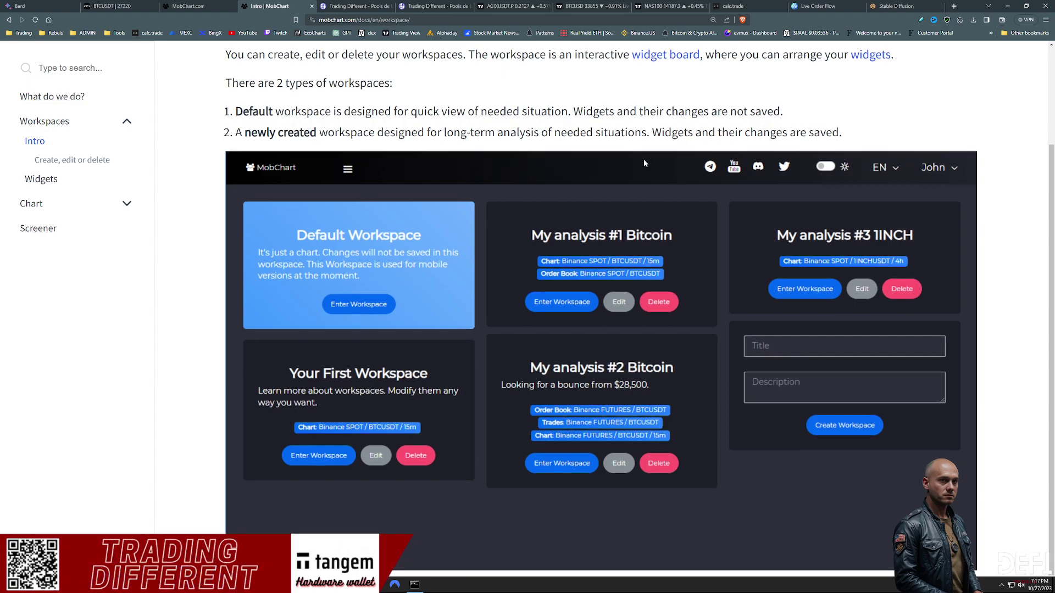
pyautogui.scroll(-1, 585, 238)
# Step: Open the Widgets page under Workspaces and read through the widget board, chart, order book and trade feed sections
pyautogui.click(44, 181)
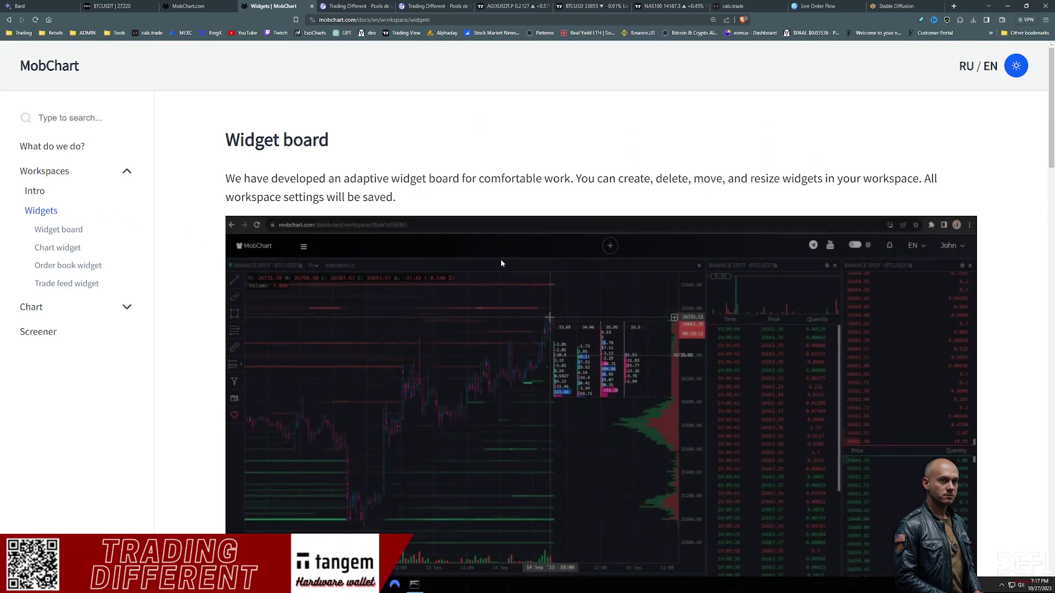
pyautogui.scroll(-3, 681, 223)
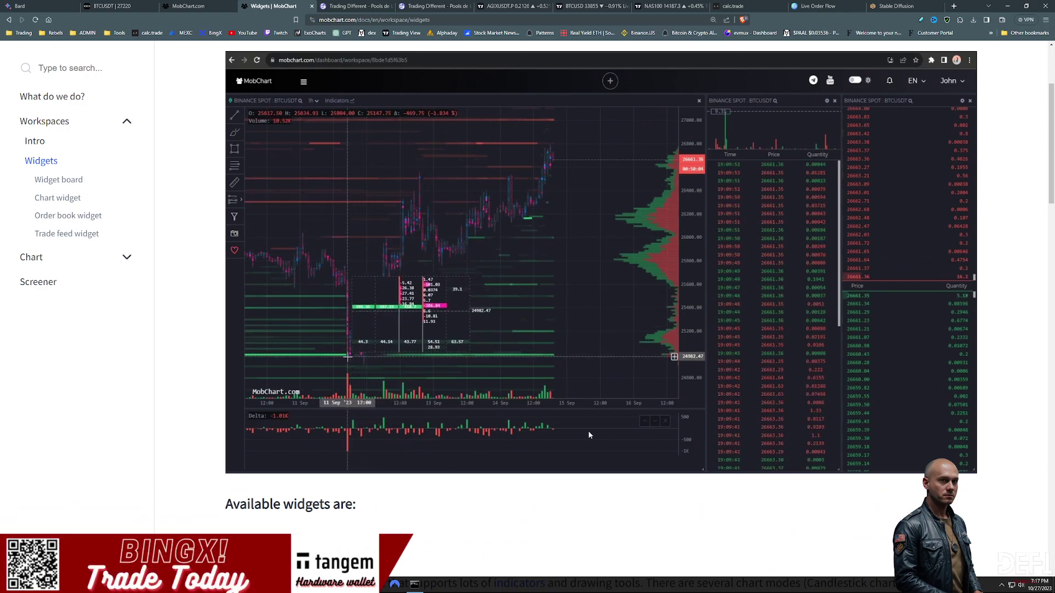
pyautogui.scroll(1, 588, 435)
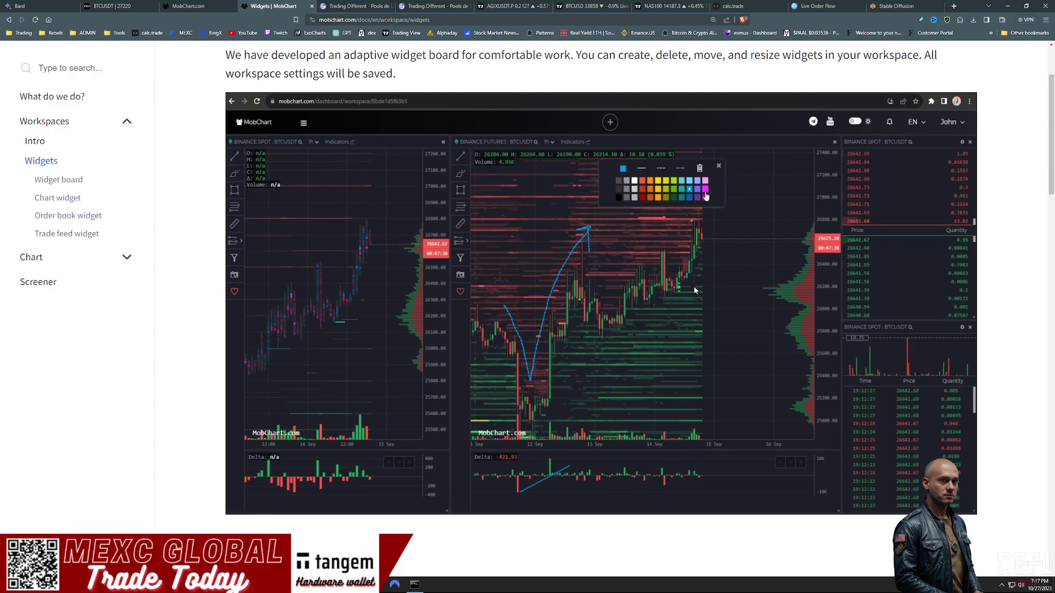
pyautogui.scroll(-9, 694, 286)
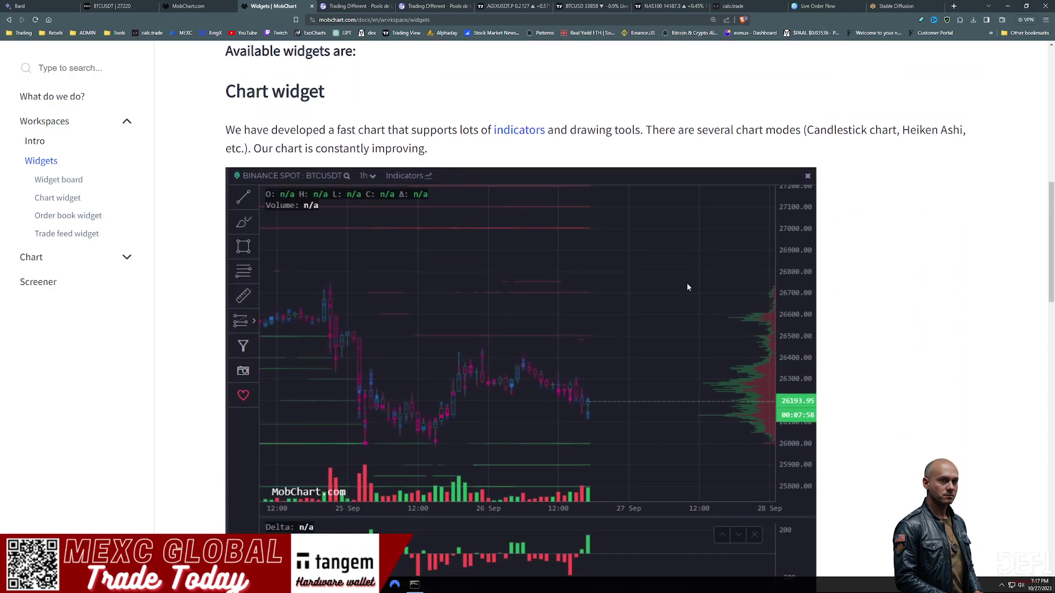
pyautogui.scroll(-3, 368, 170)
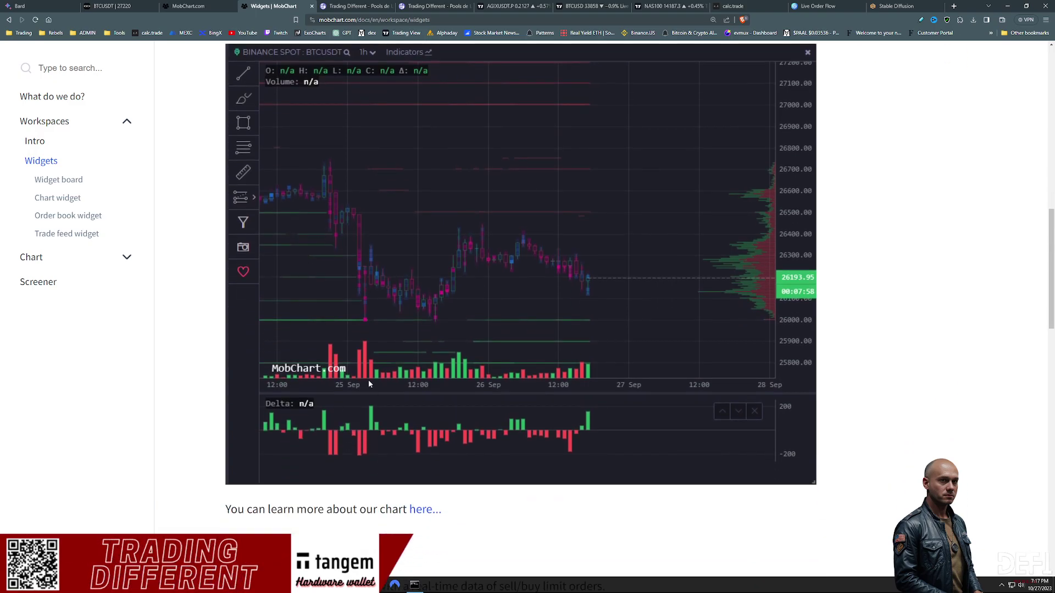
pyautogui.scroll(-4, 369, 385)
pyautogui.scroll(-8, 483, 415)
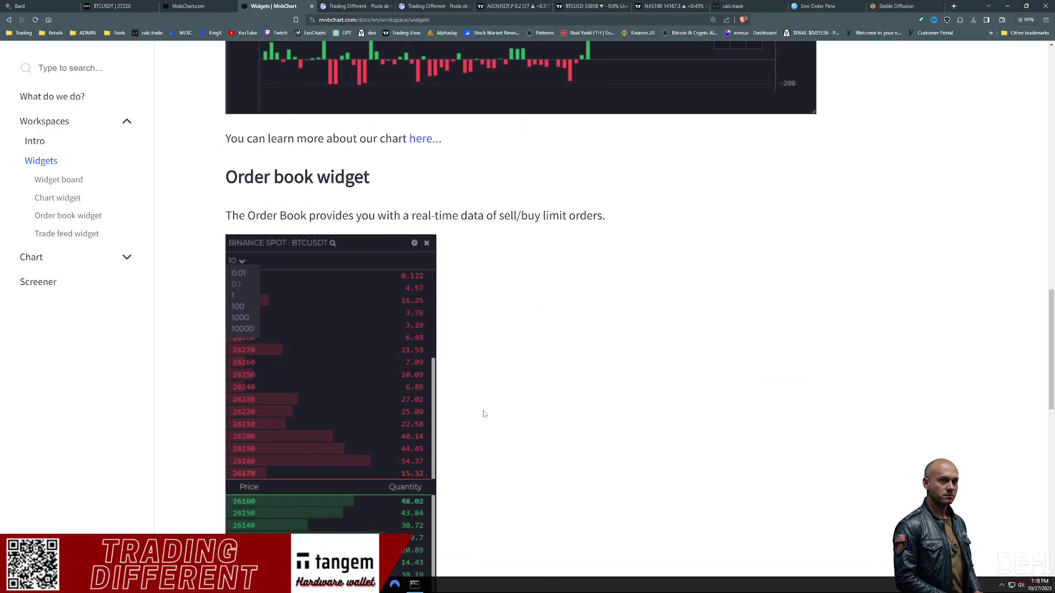
pyautogui.scroll(-3, 484, 414)
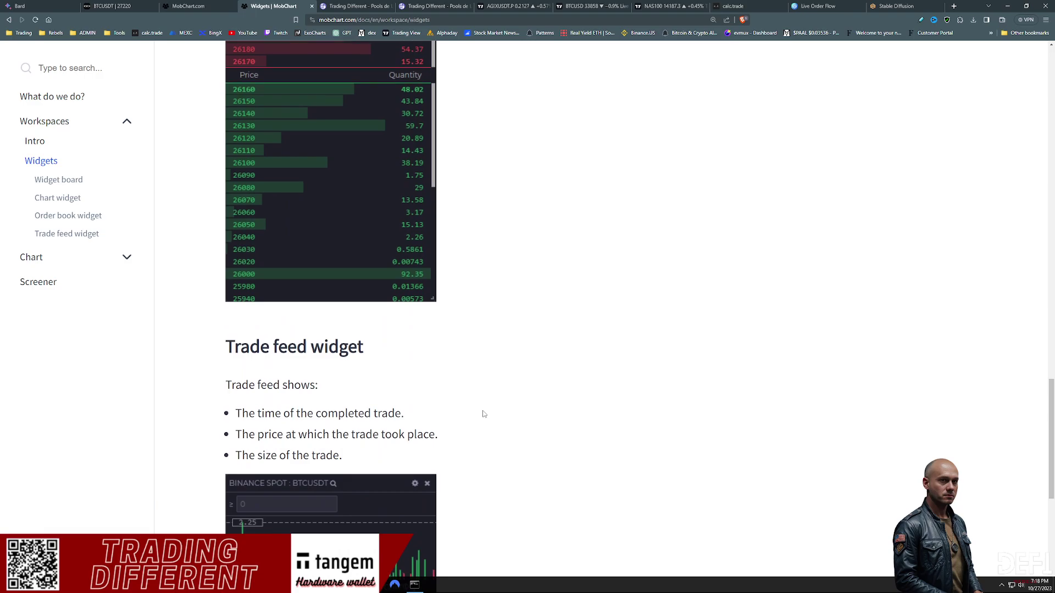
pyautogui.scroll(-7, 484, 414)
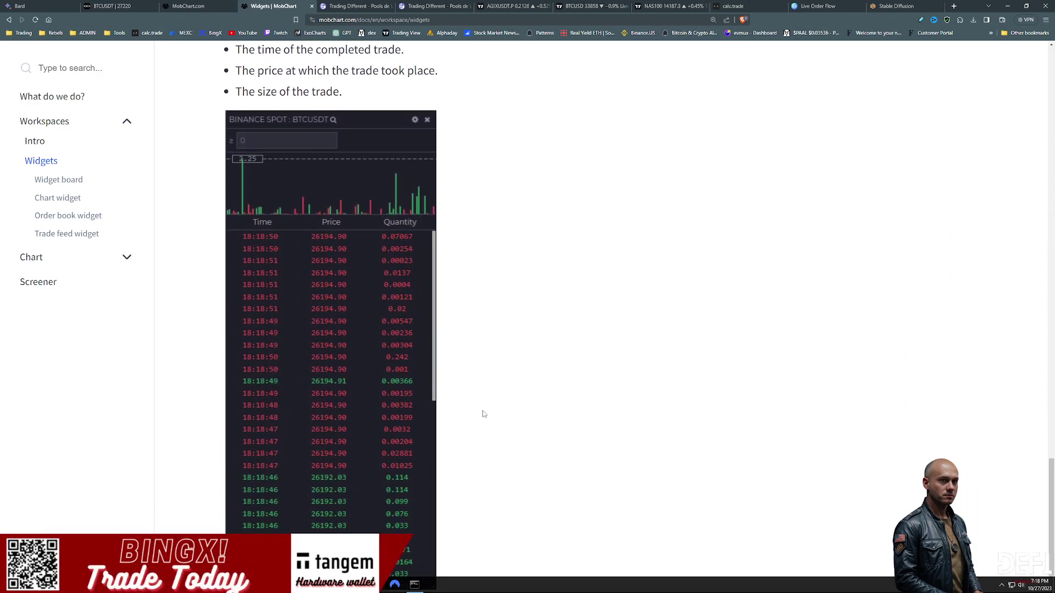
pyautogui.scroll(-1, 483, 414)
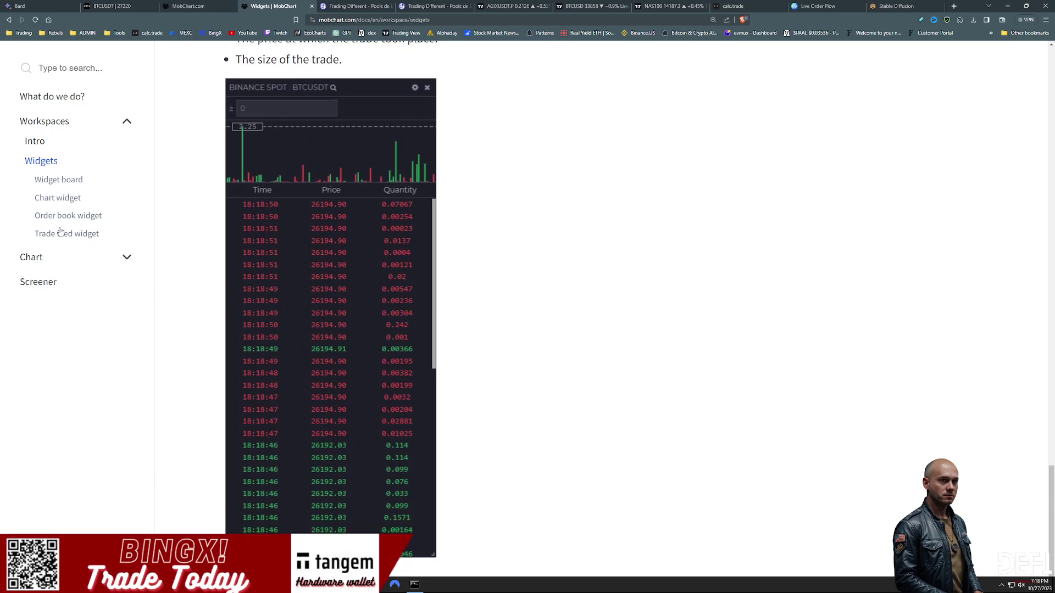
# Step: Go to the Chart widget and Order book widget sections of the Widgets page and review the order book example
pyautogui.click(58, 199)
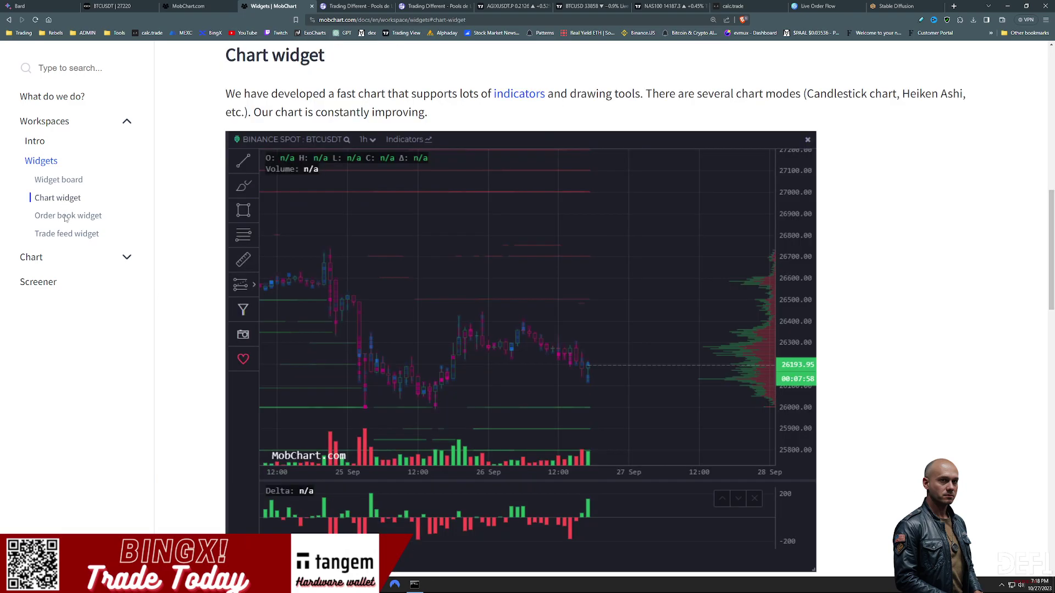
pyautogui.click(66, 217)
pyautogui.scroll(-3, 359, 259)
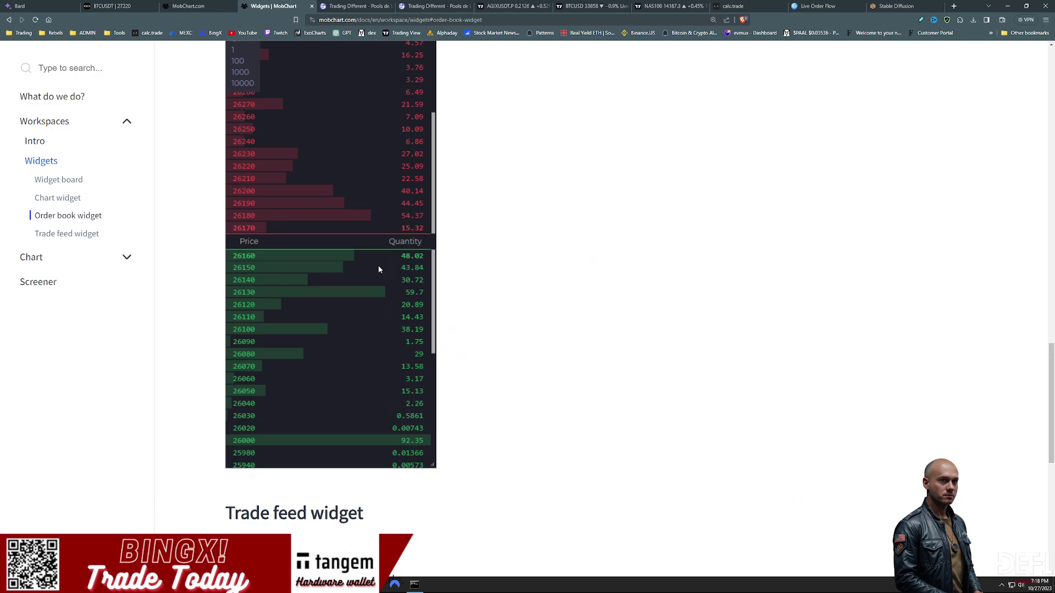
pyautogui.scroll(2, 379, 276)
pyautogui.scroll(-4, 380, 283)
pyautogui.scroll(-8, 379, 283)
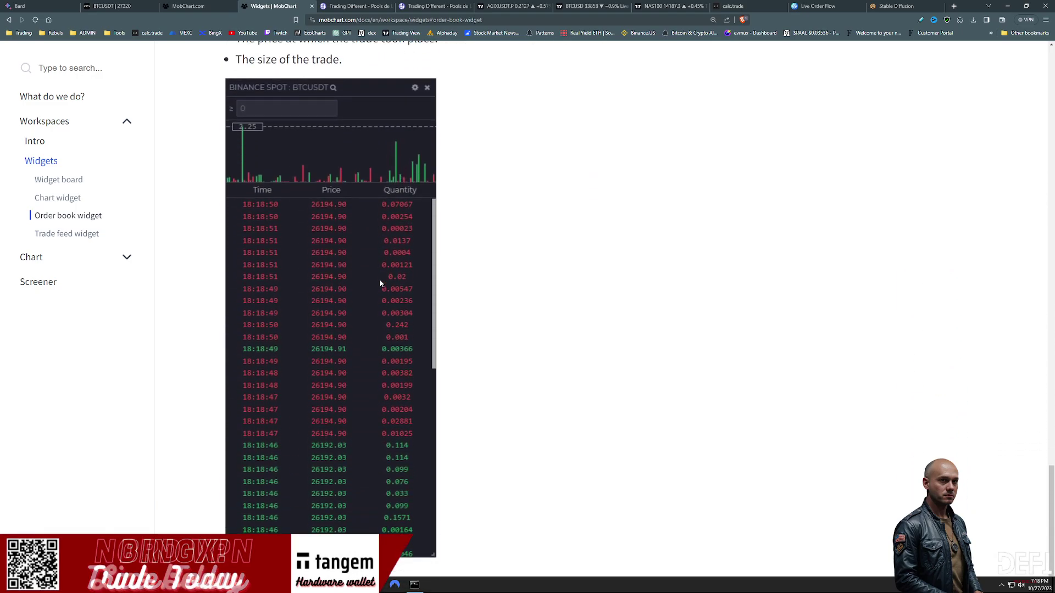
pyautogui.scroll(9, 382, 287)
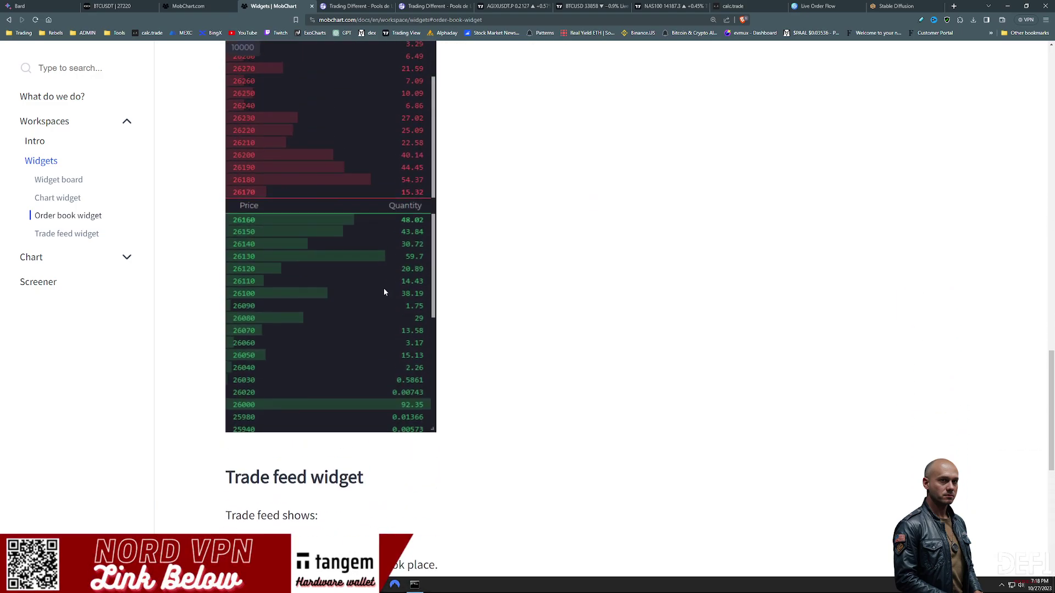
pyautogui.scroll(3, 341, 295)
# Step: Go to the Trade feed widget section and examine its description and example
pyautogui.click(77, 236)
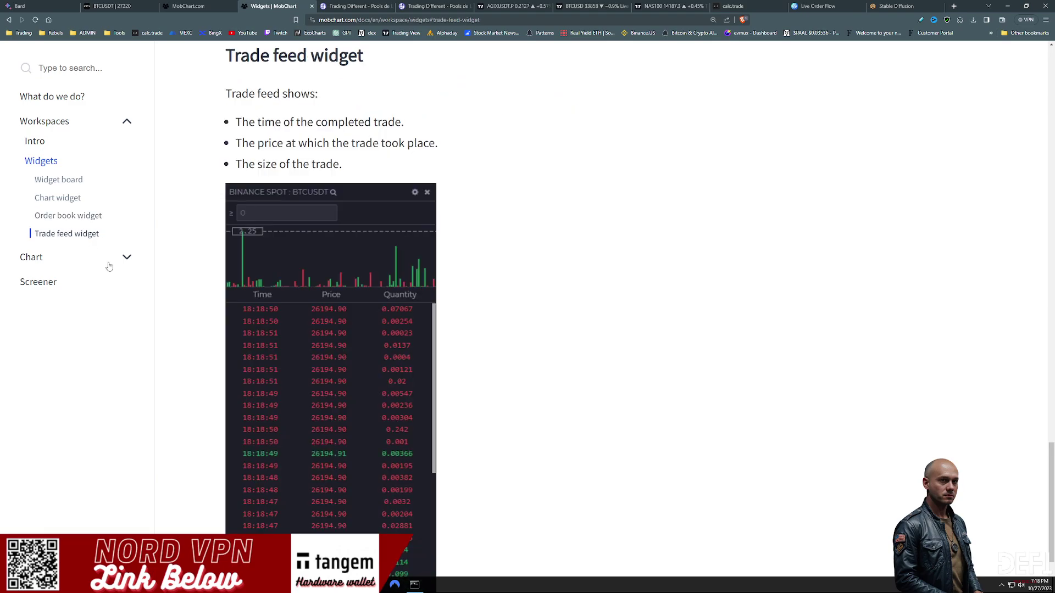
pyautogui.scroll(1, 485, 275)
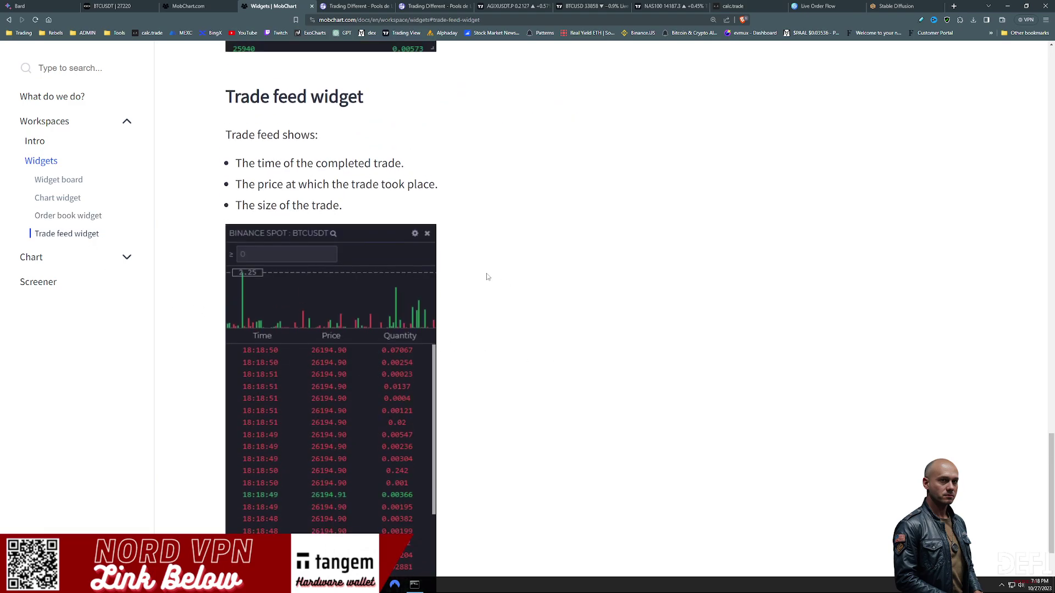
pyautogui.scroll(-3, 471, 278)
# Step: View the Chart documentation's About and Indicators pages and highlight the word "Footprints" in the list of indicator types
pyautogui.click(118, 262)
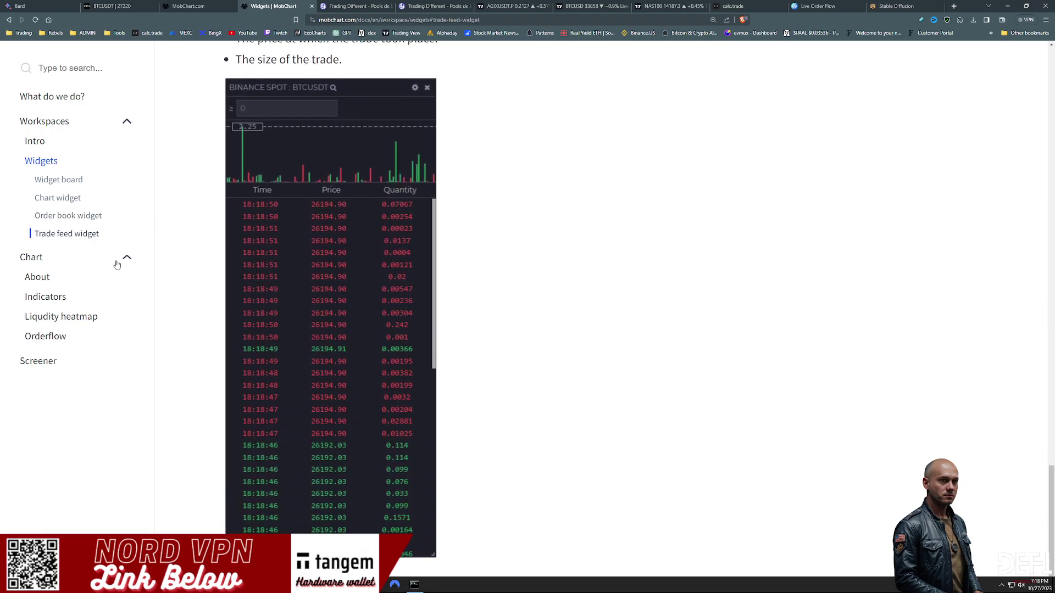
pyautogui.click(58, 276)
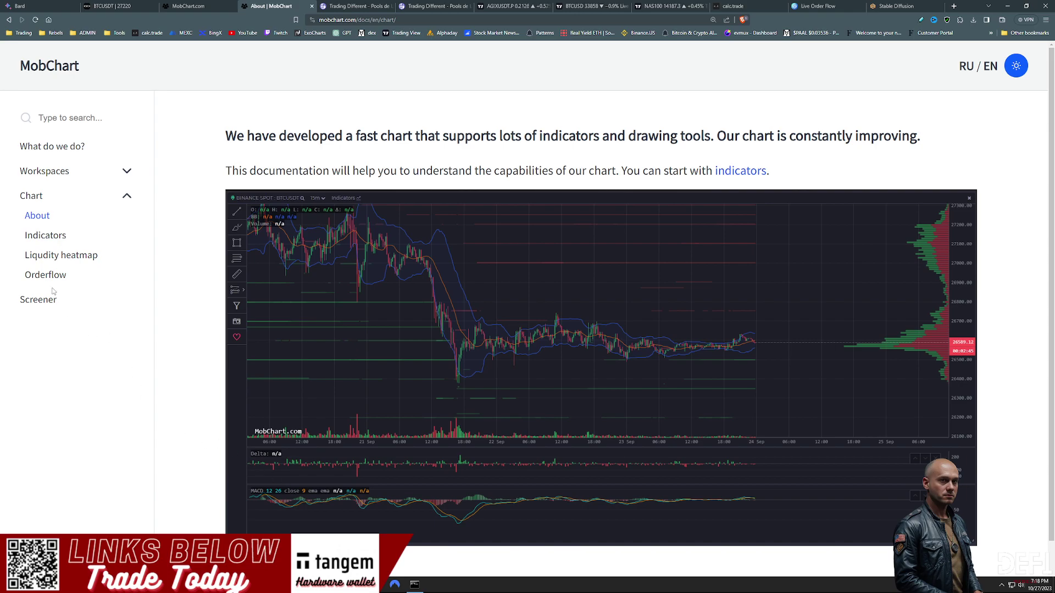
pyautogui.click(49, 241)
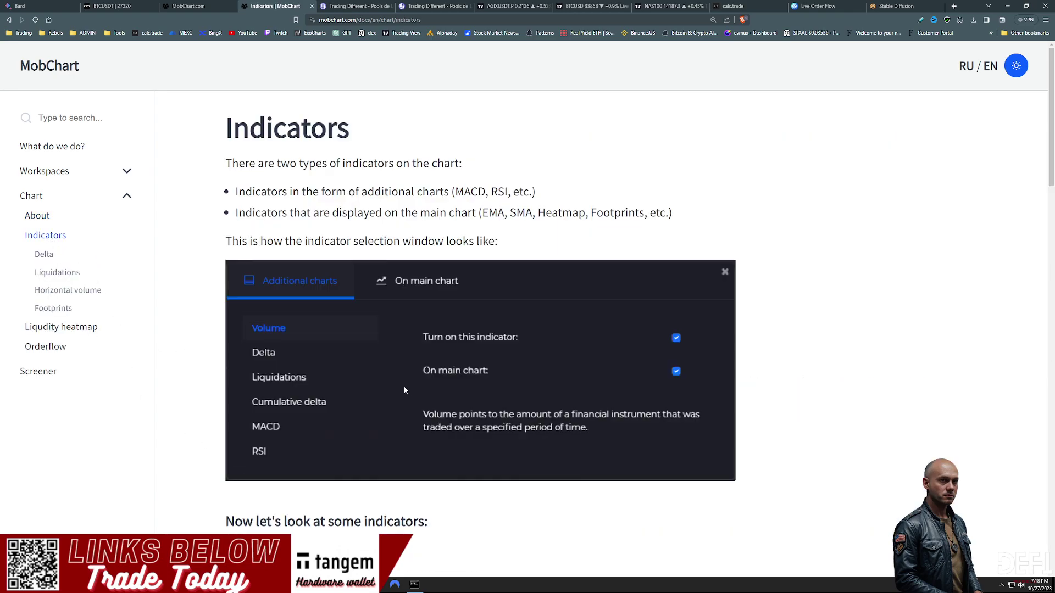
pyautogui.scroll(-2, 404, 385)
pyautogui.scroll(2, 400, 350)
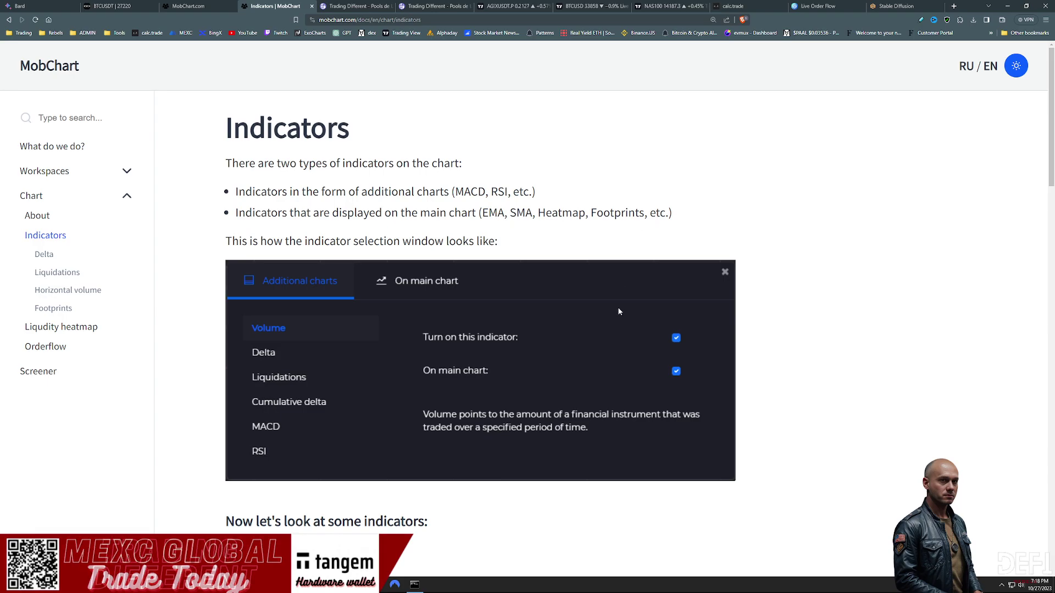
pyautogui.moveTo(590, 213); pyautogui.dragTo(644, 215)
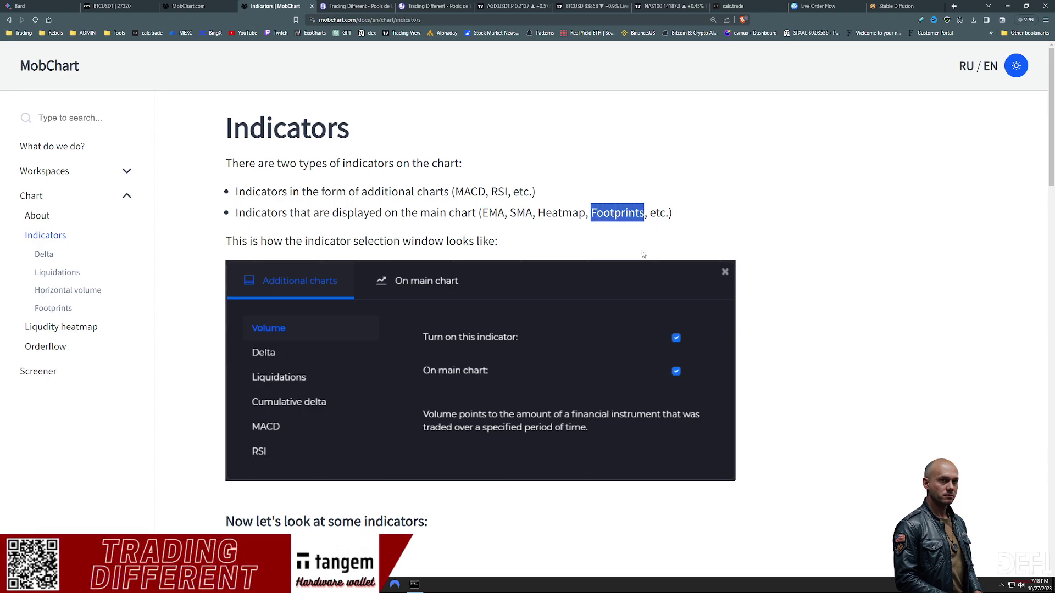
# Step: Read the Delta, Liquidations and Horizontal volume sections of the Indicators page and examine their example charts
pyautogui.scroll(-1, 618, 242)
pyautogui.scroll(-4, 615, 242)
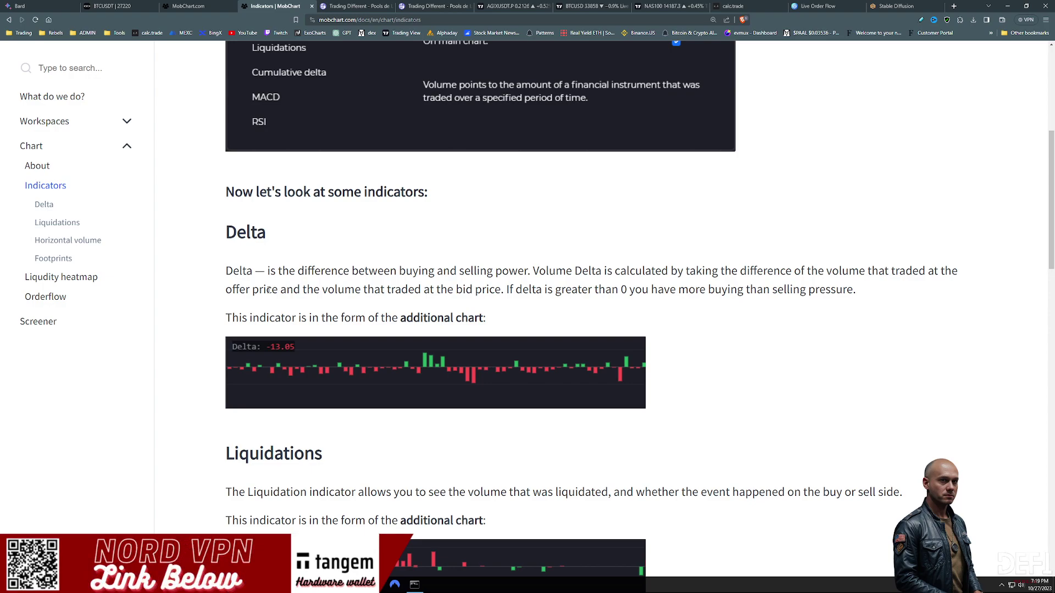
pyautogui.scroll(-5, 316, 292)
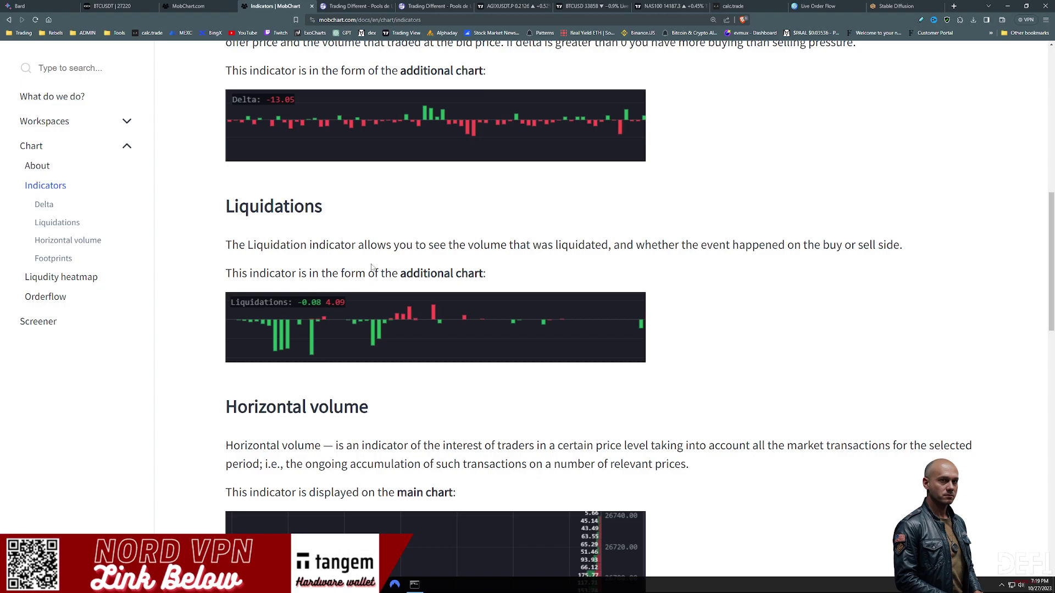
pyautogui.scroll(-3, 392, 385)
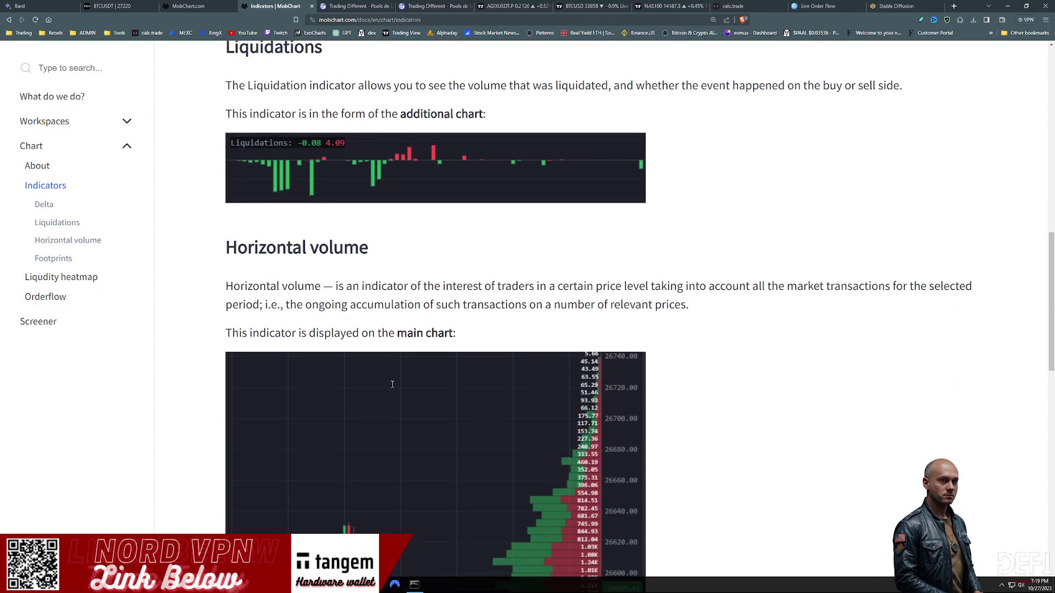
pyautogui.scroll(-1, 392, 385)
pyautogui.scroll(-1, 378, 382)
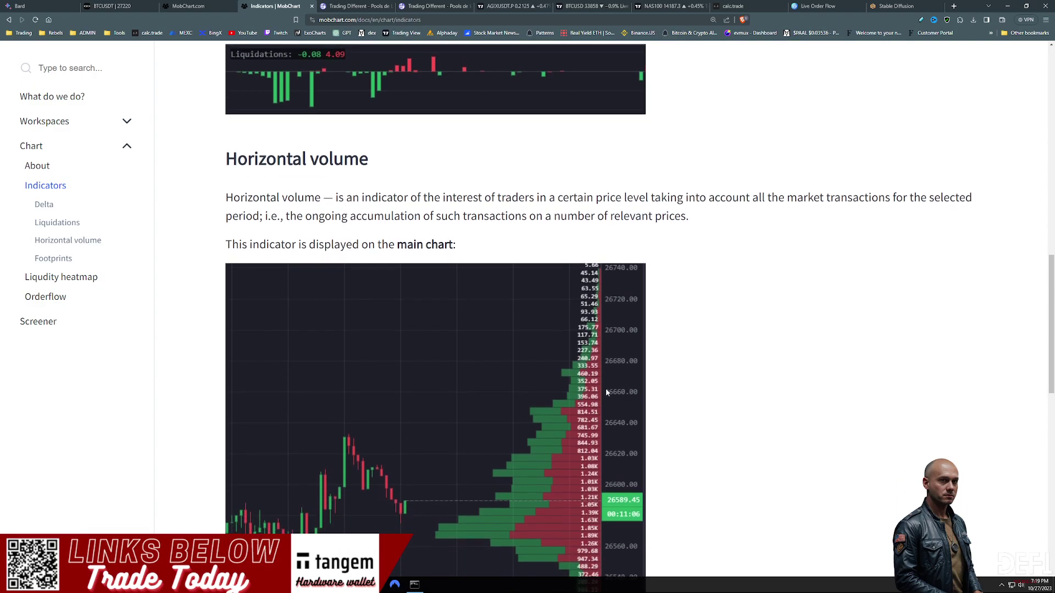
pyautogui.scroll(-2, 607, 389)
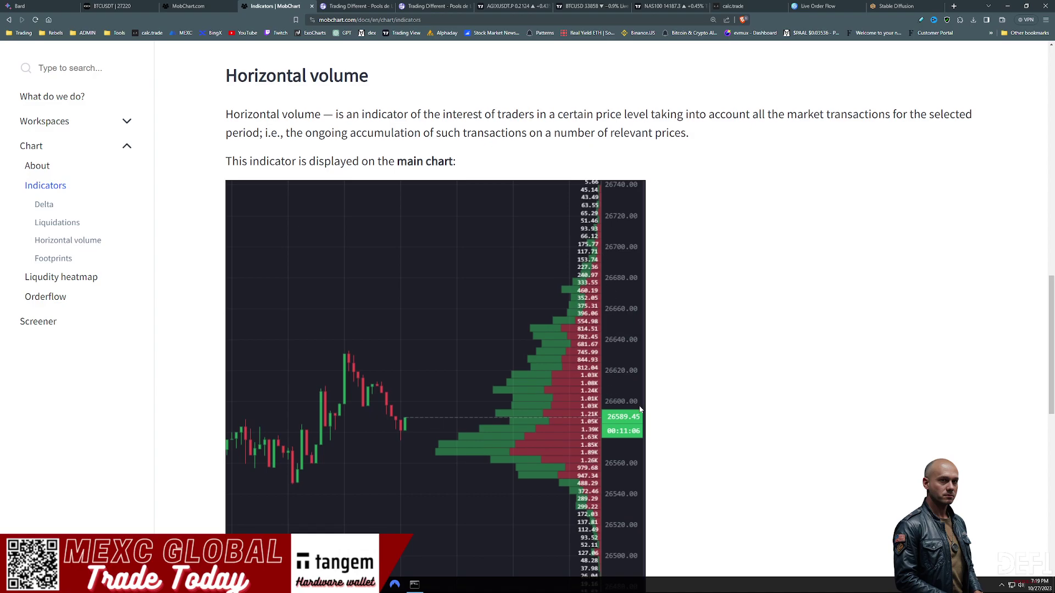
# Step: Review the Footprints section of the Indicators page, including its example chart and the enlarged cluster values
pyautogui.scroll(-5, 693, 388)
pyautogui.scroll(-4, 693, 387)
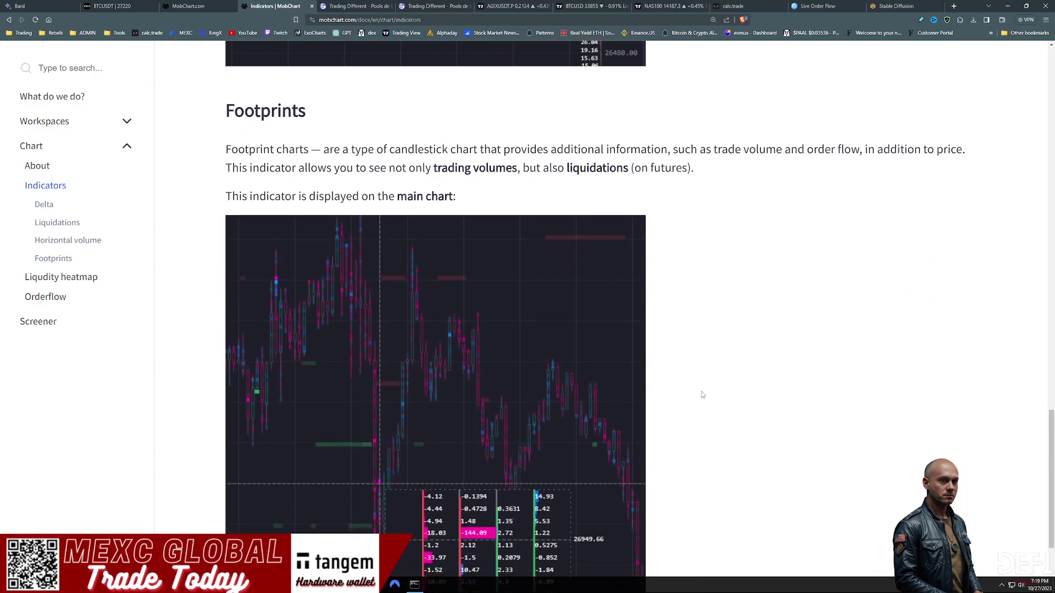
pyautogui.scroll(-1, 682, 393)
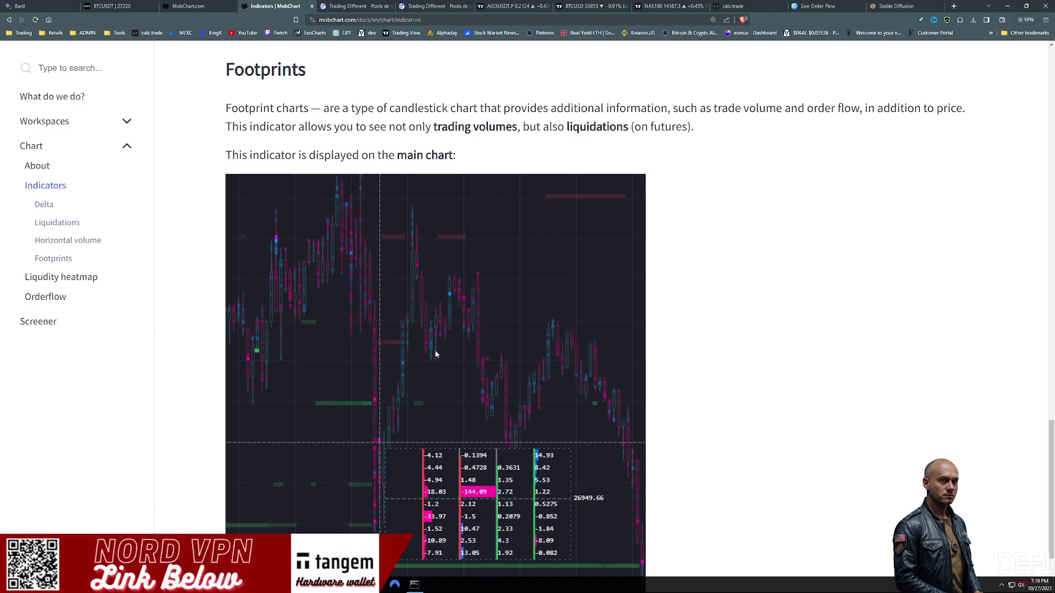
pyautogui.scroll(-2, 436, 355)
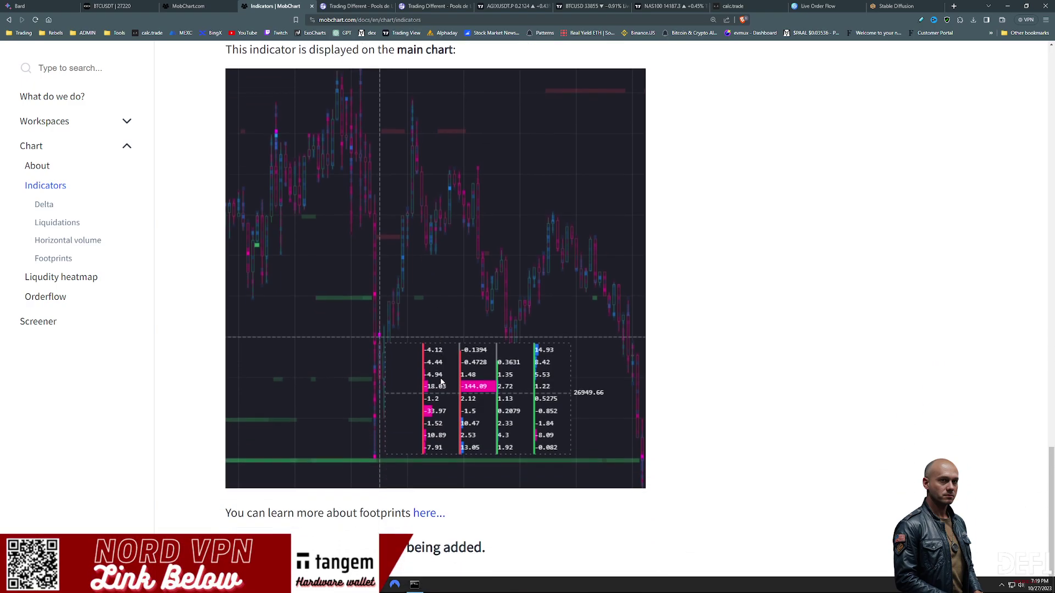
# Step: Open the Liquidity heatmap documentation, examine the enlarged heatmap example and go to the Filter of limit orders section
pyautogui.click(82, 278)
pyautogui.scroll(-1, 300, 316)
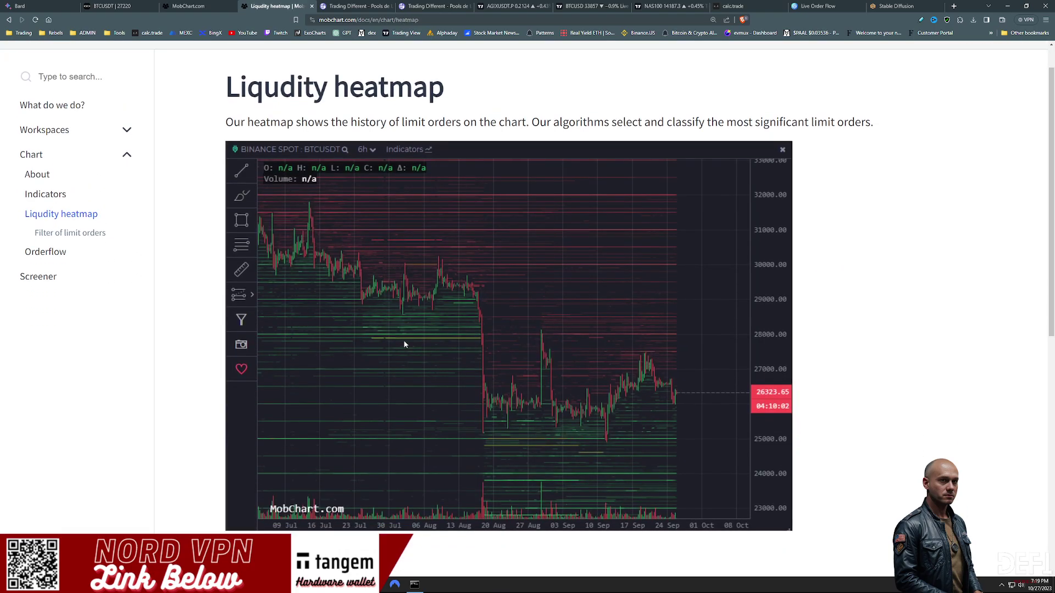
pyautogui.keyDown('ctrl'); pyautogui.scroll(2, 597, 332); pyautogui.keyUp('ctrl')
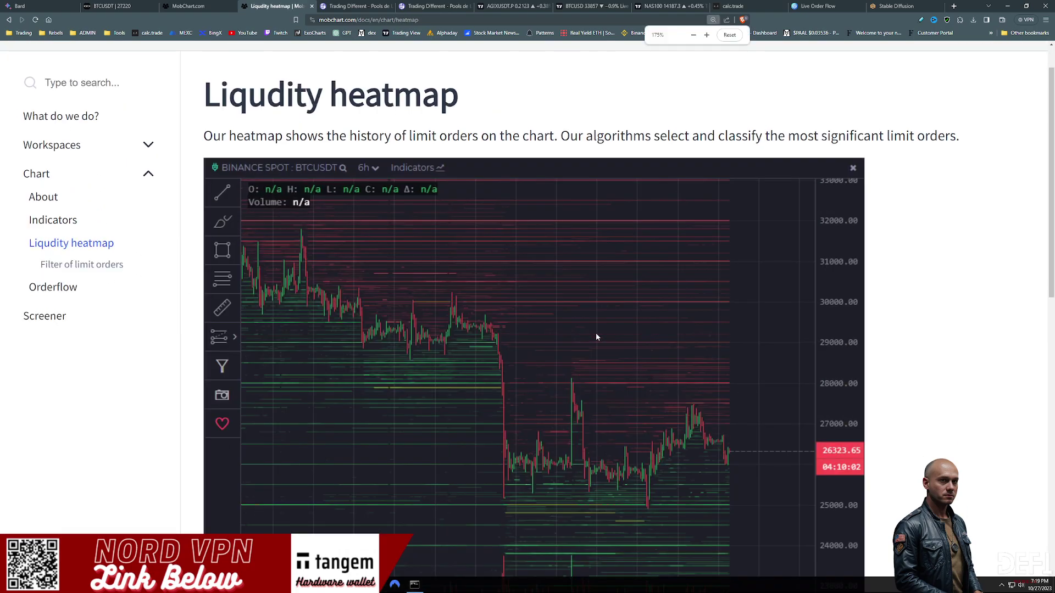
pyautogui.scroll(-3, 598, 332)
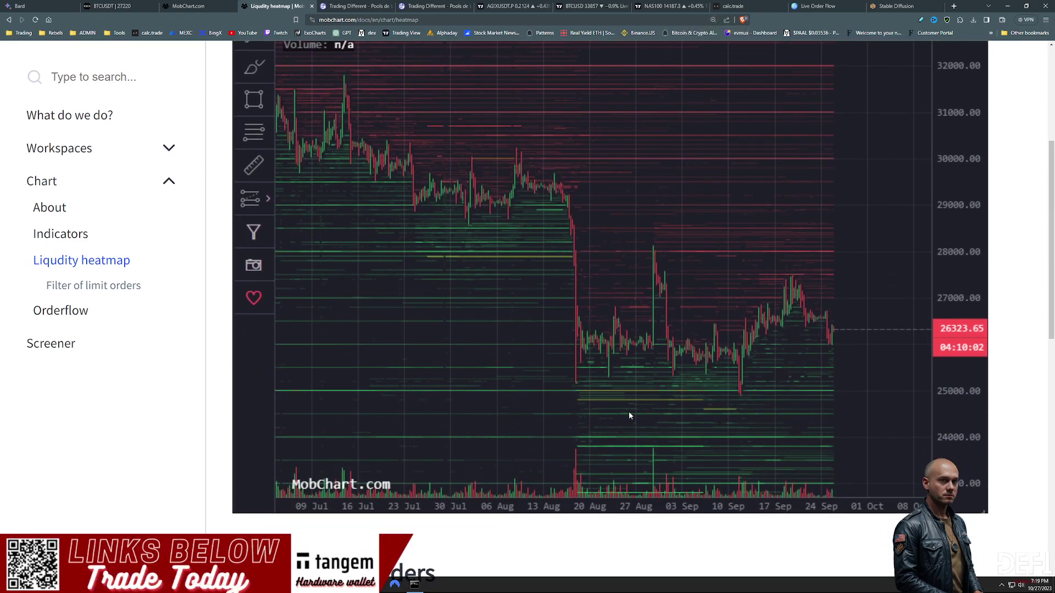
pyautogui.scroll(1, 651, 400)
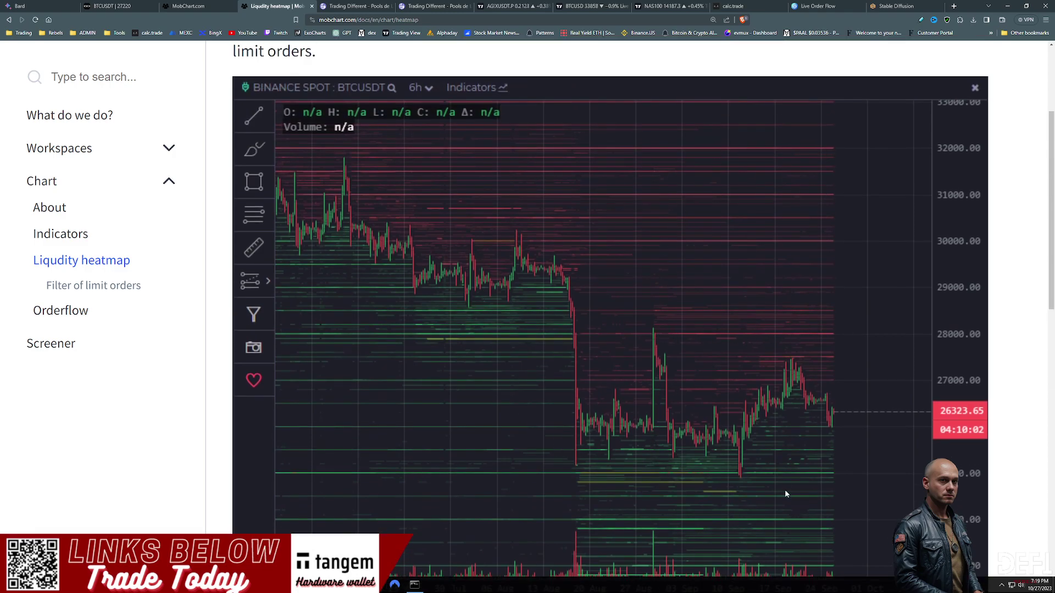
pyautogui.click(113, 287)
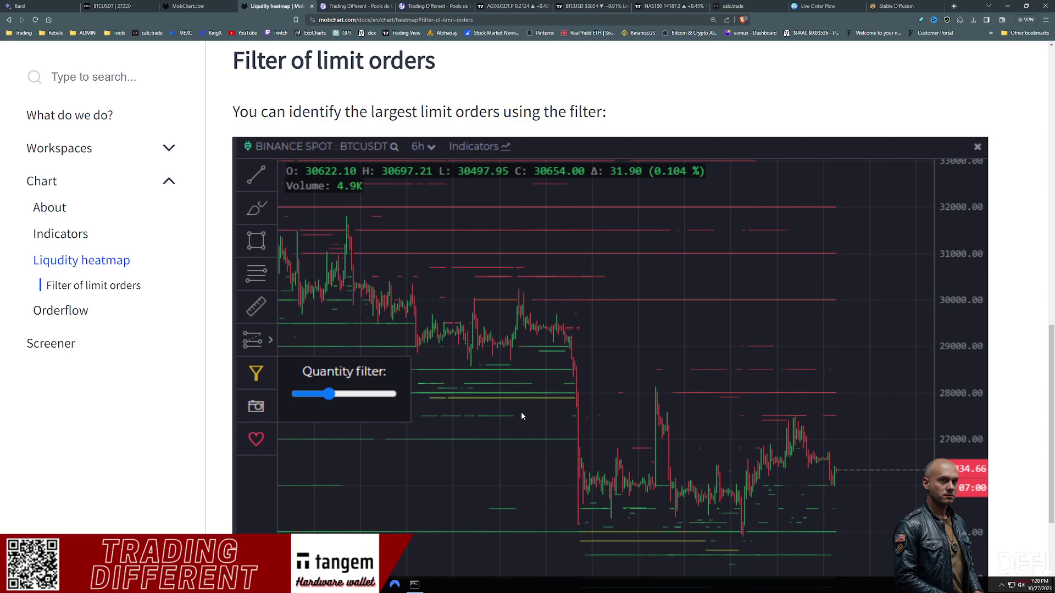
# Step: Open the Orderflow documentation and examine the footprints section, its example chart and the footprint indicator settings
pyautogui.click(72, 312)
pyautogui.scroll(-3, 447, 363)
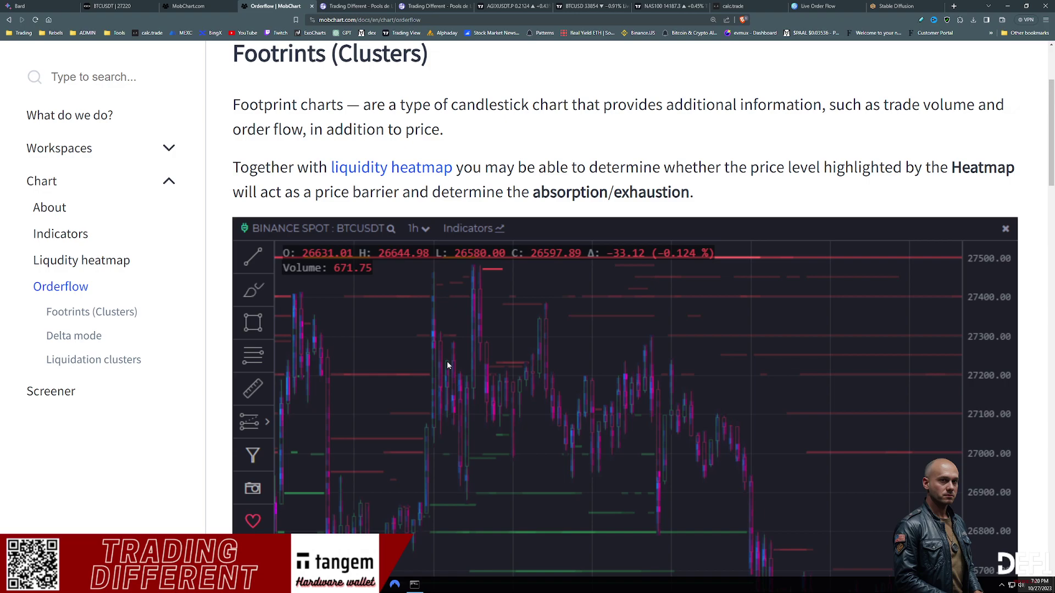
pyautogui.scroll(3, 447, 361)
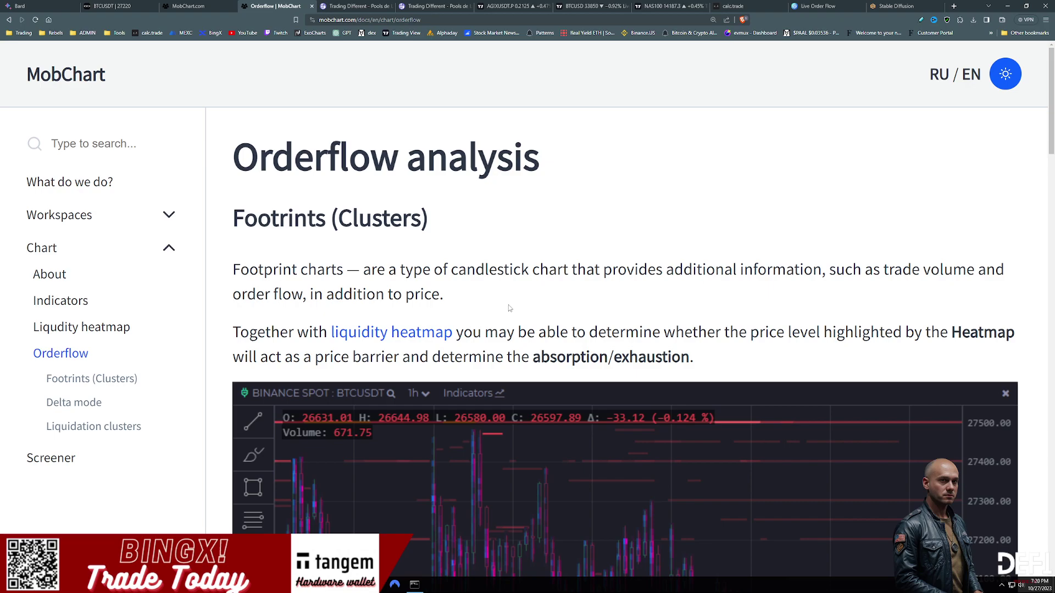
pyautogui.scroll(-3, 519, 312)
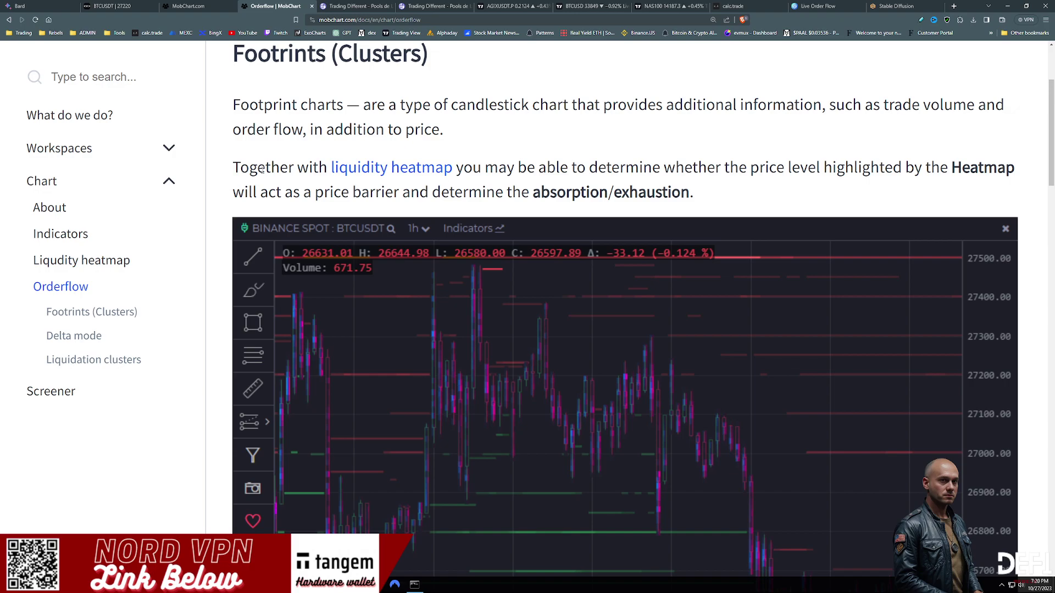
pyautogui.scroll(-3, 749, 262)
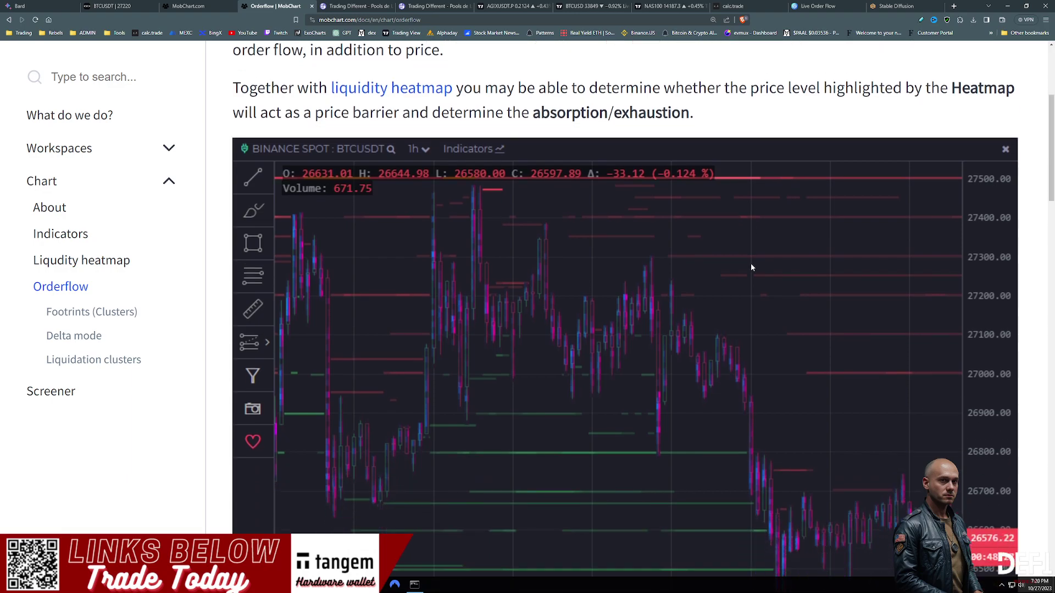
pyautogui.scroll(-2, 753, 269)
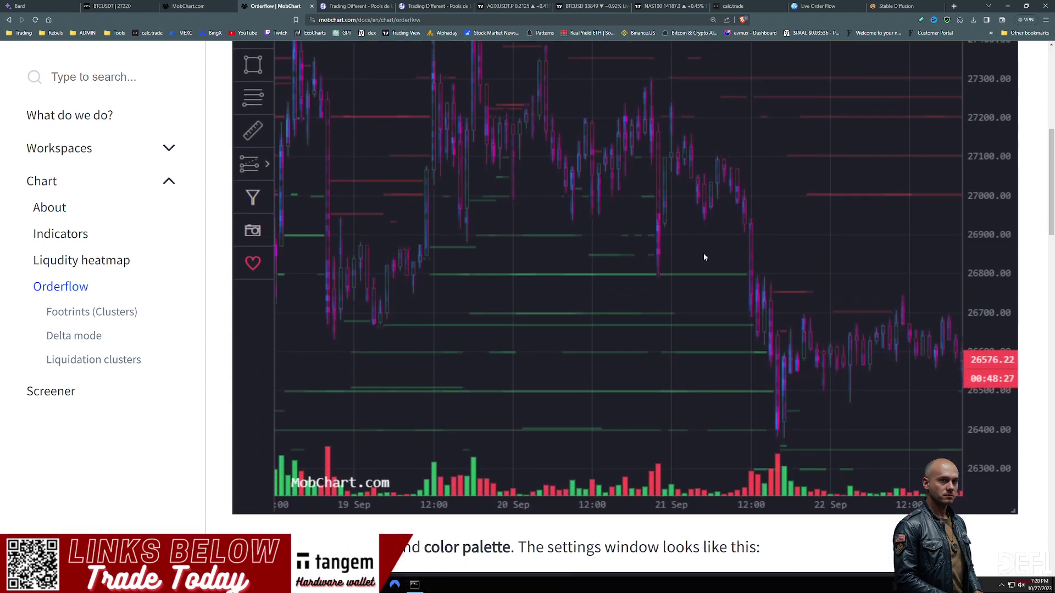
pyautogui.scroll(-4, 703, 252)
pyautogui.scroll(-3, 701, 252)
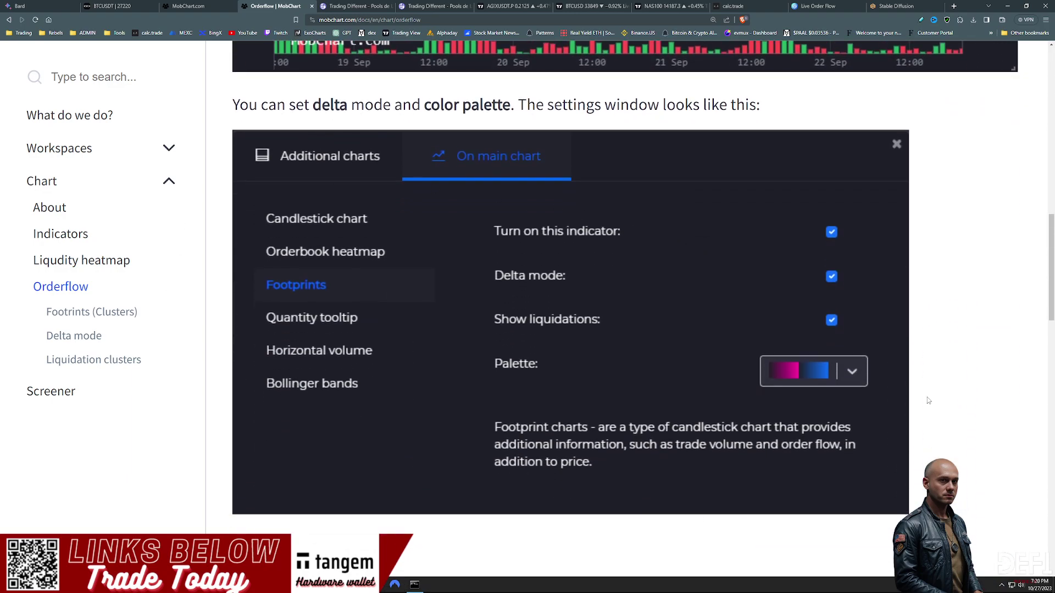
# Step: Review the Delta mode section and the remaining example chart on the Orderflow page
pyautogui.scroll(-3, 569, 286)
pyautogui.scroll(-10, 568, 286)
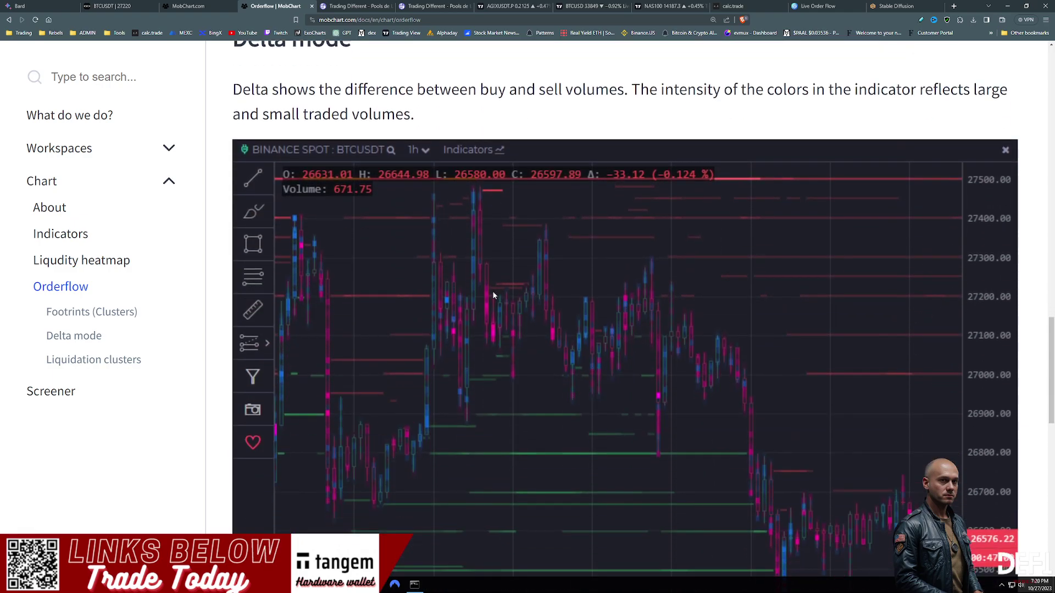
pyautogui.scroll(-3, 500, 323)
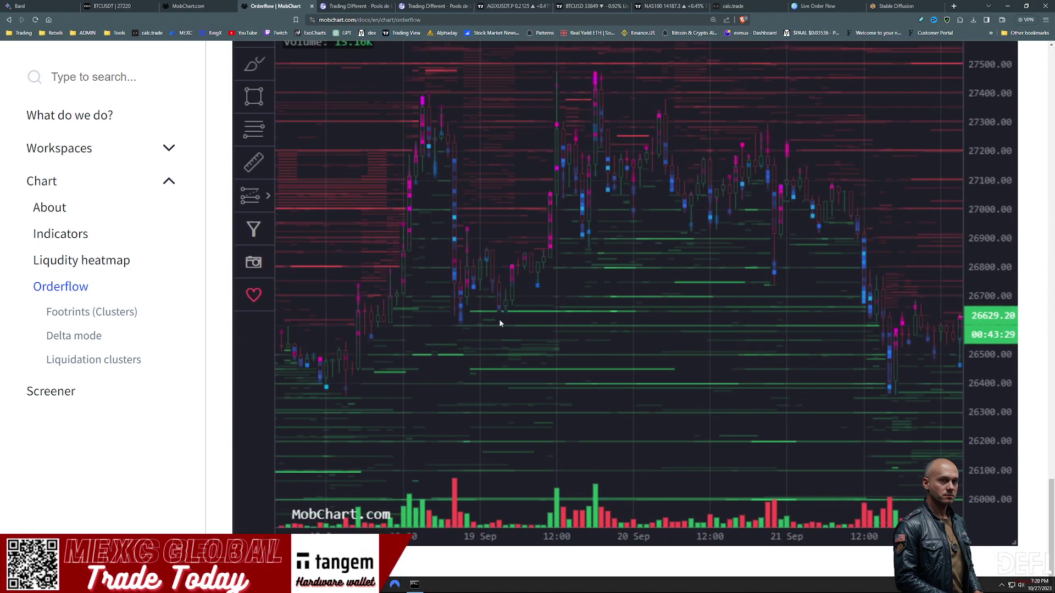
# Step: Open the Screener documentation and read the column definitions in the Screener table section
pyautogui.click(79, 395)
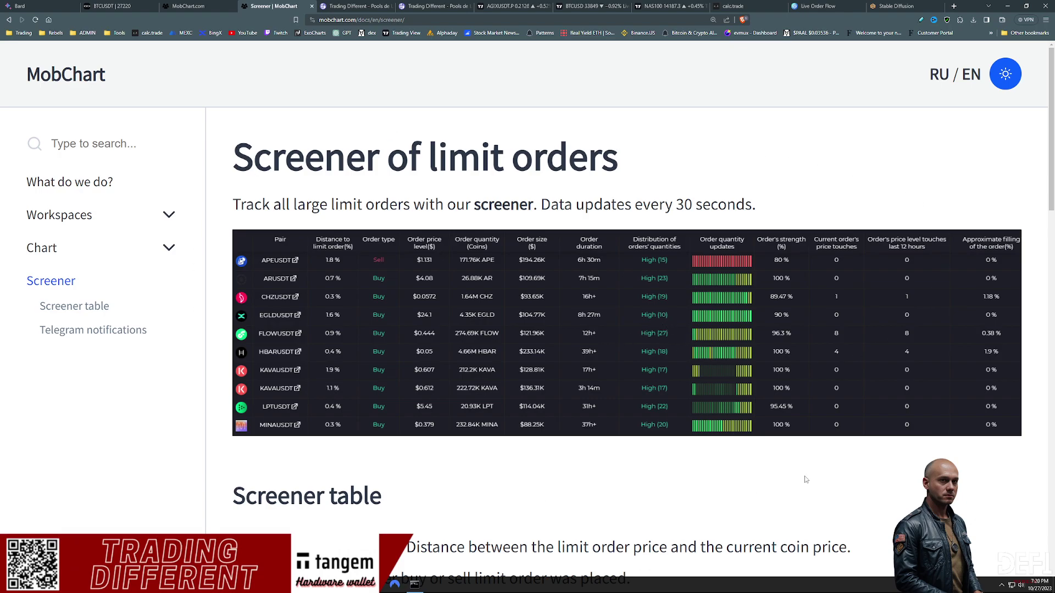
pyautogui.scroll(-5, 476, 370)
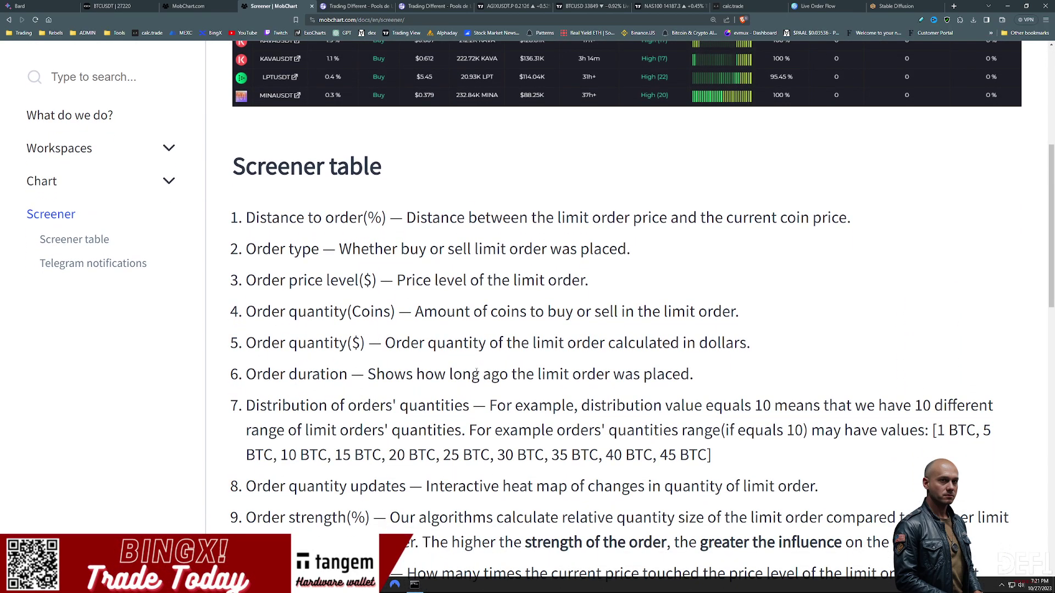
pyautogui.scroll(6, 476, 372)
pyautogui.scroll(-5, 476, 379)
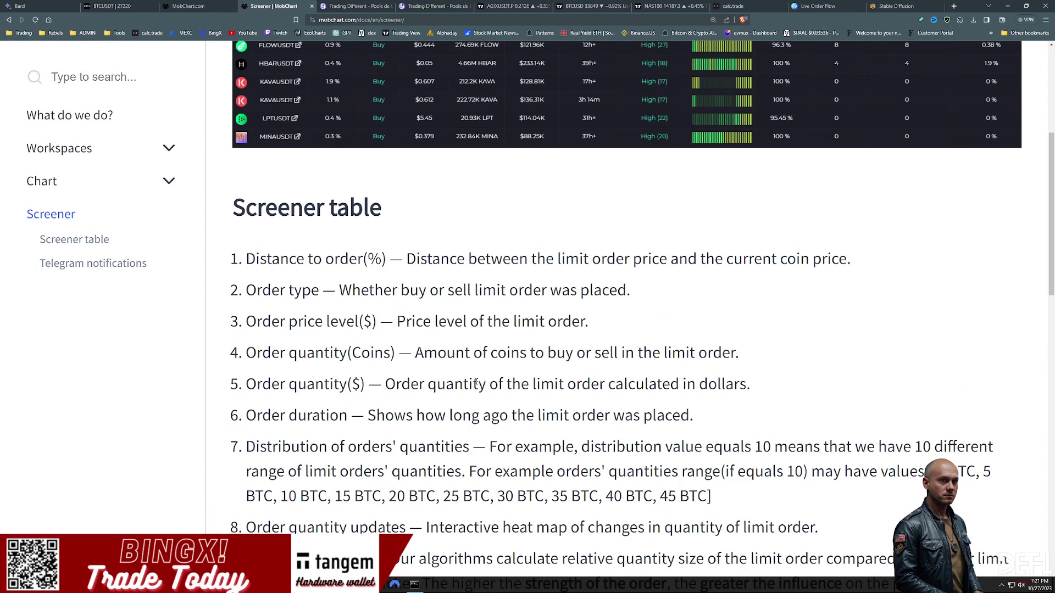
pyautogui.scroll(-7, 475, 385)
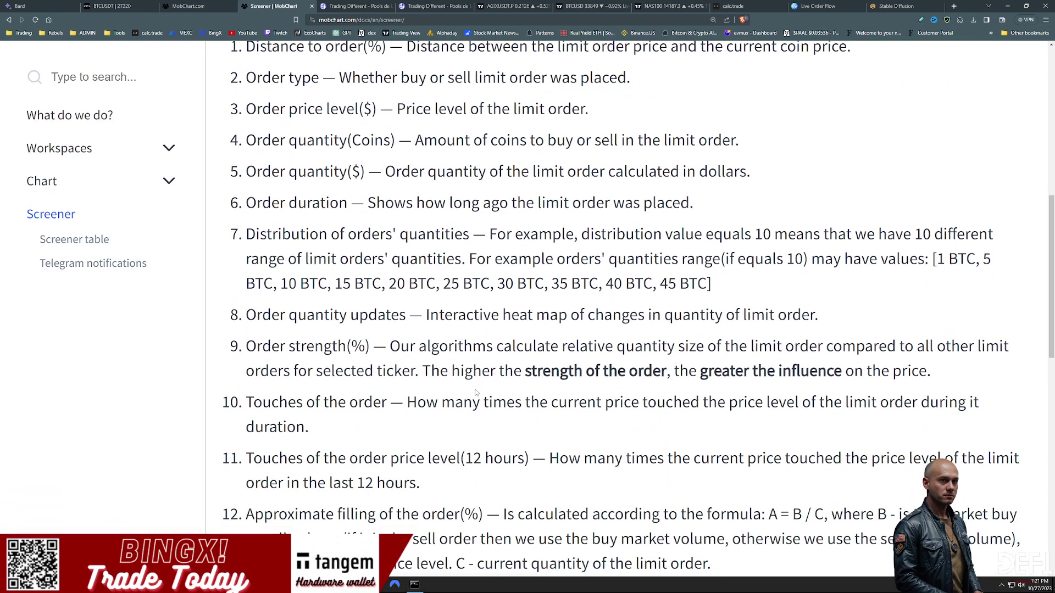
# Step: Check the Telegram notifications settings example on the Screener page and return to the limit orders table
pyautogui.scroll(-4, 476, 398)
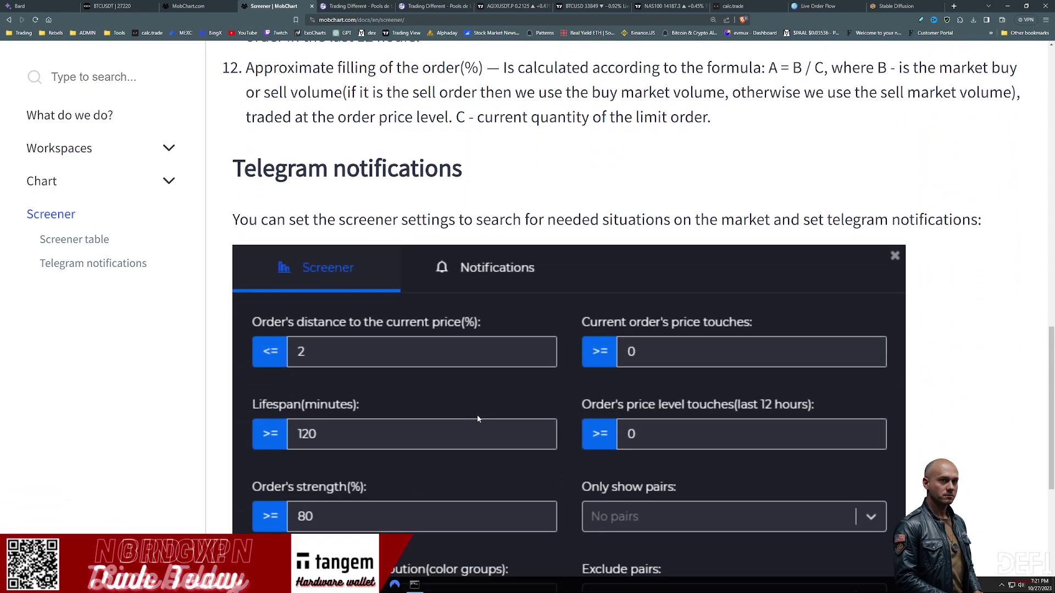
pyautogui.scroll(-3, 478, 419)
pyautogui.scroll(9, 478, 423)
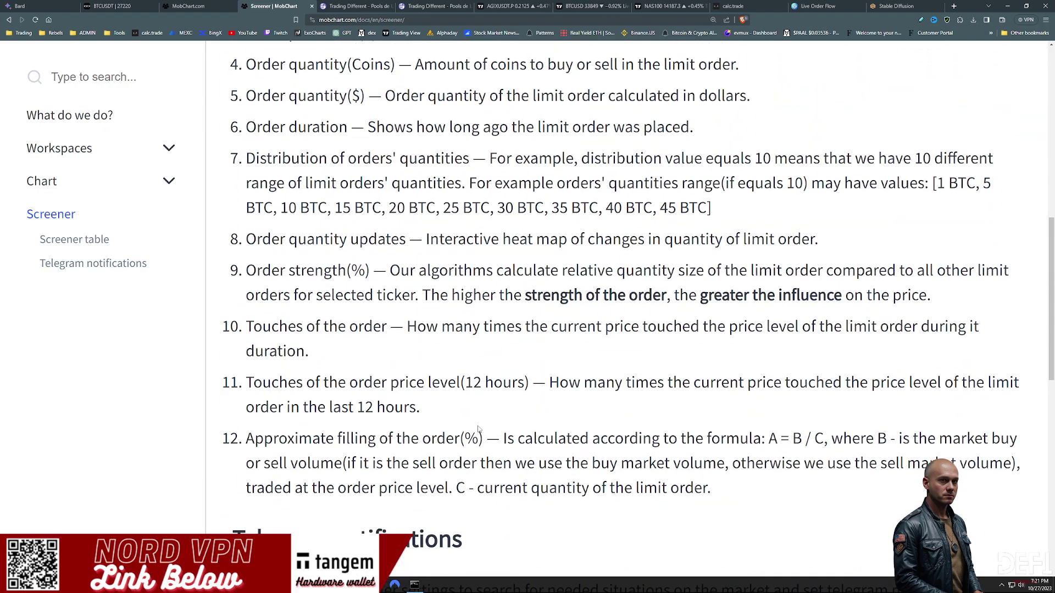
pyautogui.scroll(10, 478, 429)
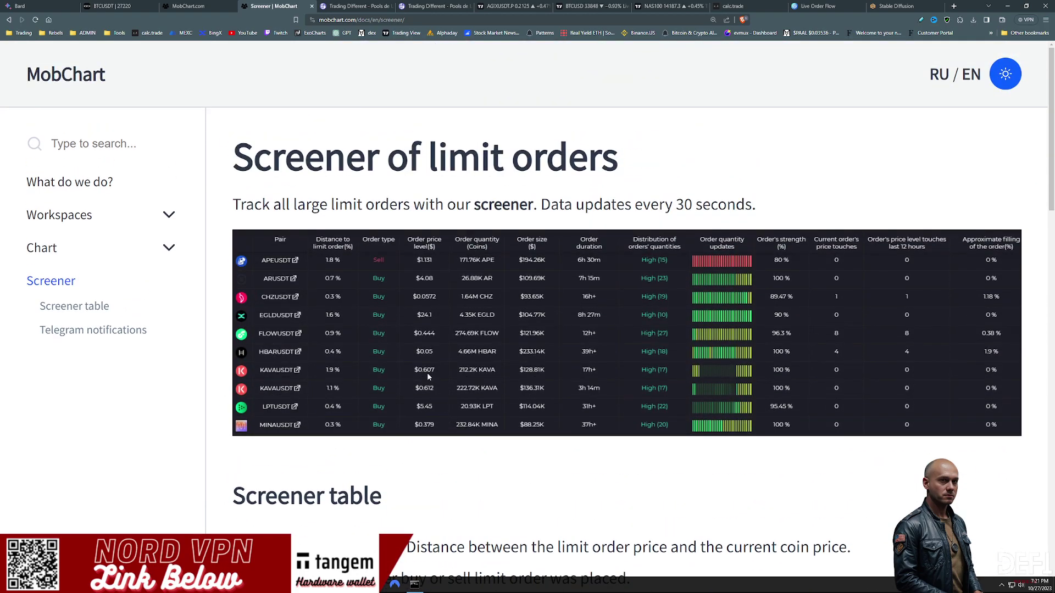
# Step: Switch to the MobChart site, open the dashboard's charts and workspaces area and enter "Your first workspace"
pyautogui.click(189, 6)
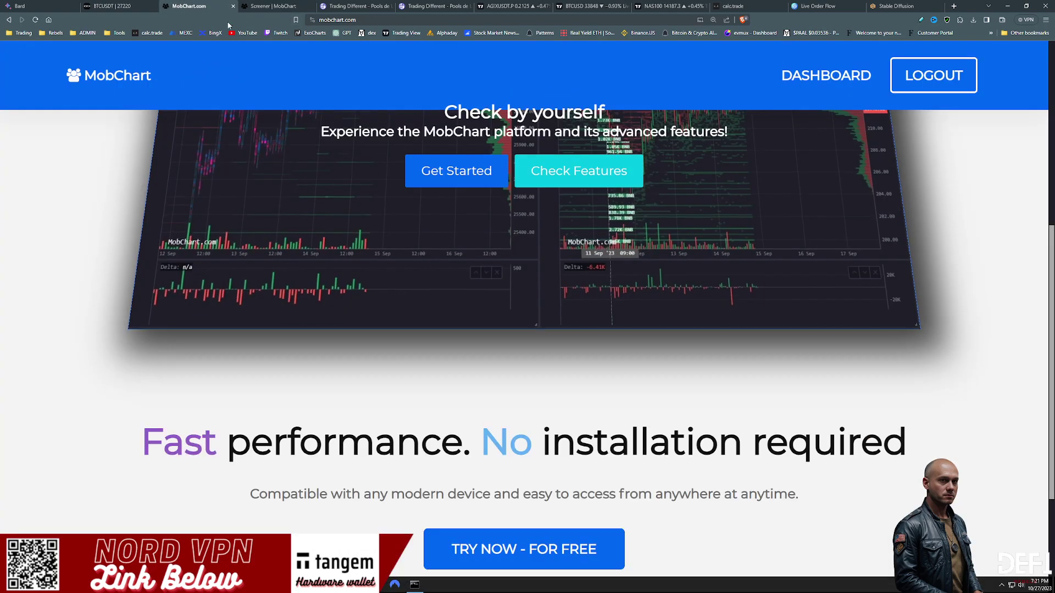
pyautogui.click(826, 75)
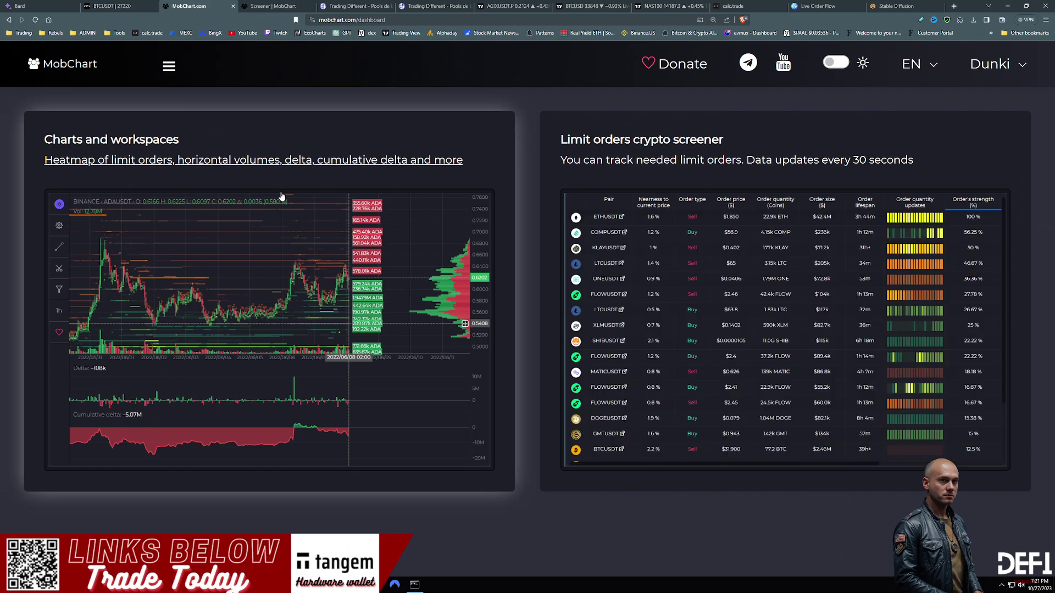
pyautogui.click(356, 160)
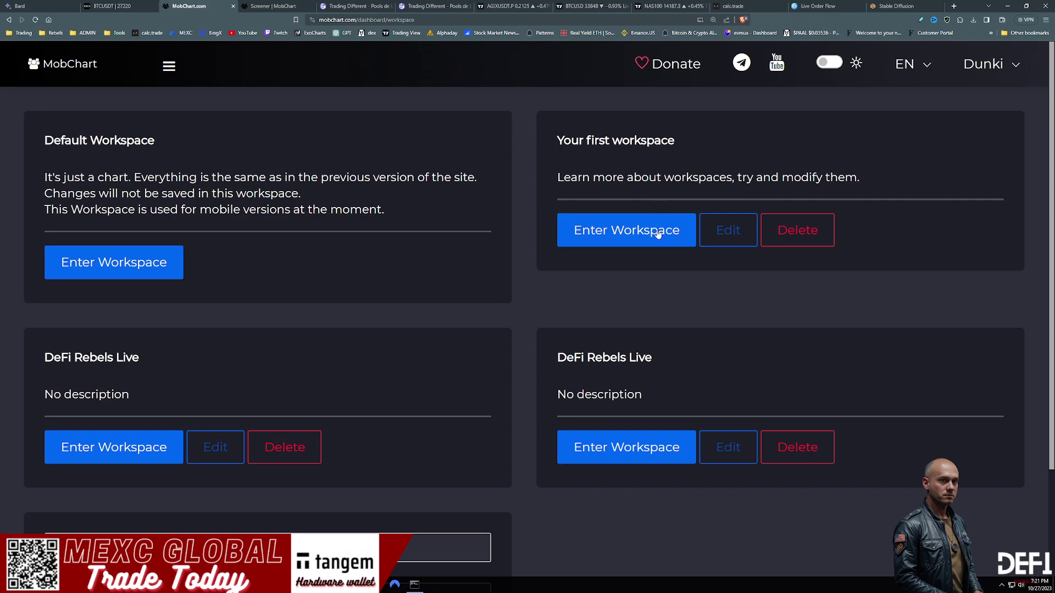
pyautogui.click(625, 234)
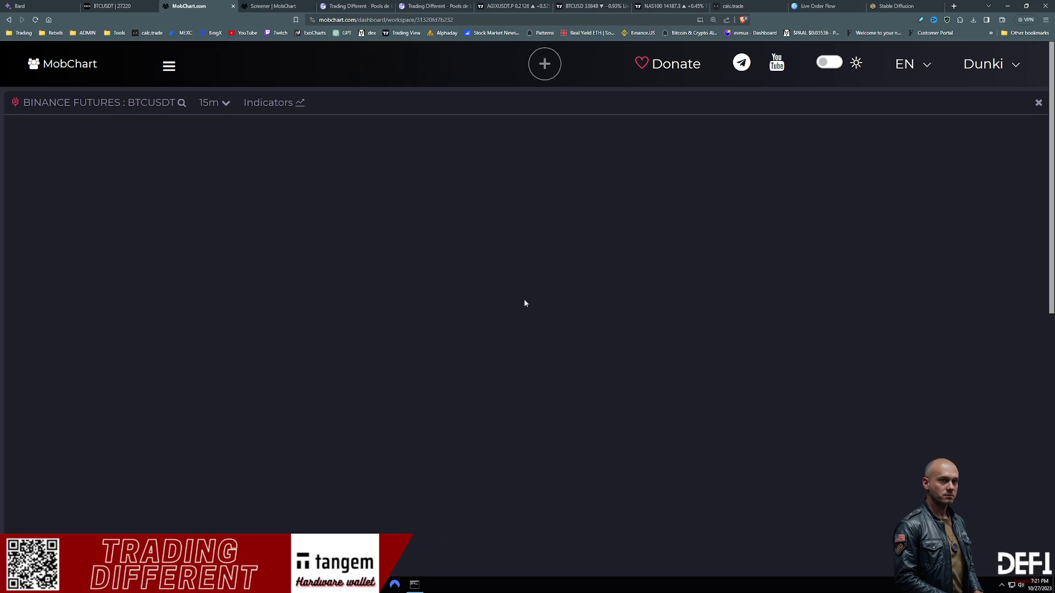
# Step: Turn off Brave Shields for mobchart.com and return to the workspace
pyautogui.click(742, 19)
pyautogui.click(730, 90)
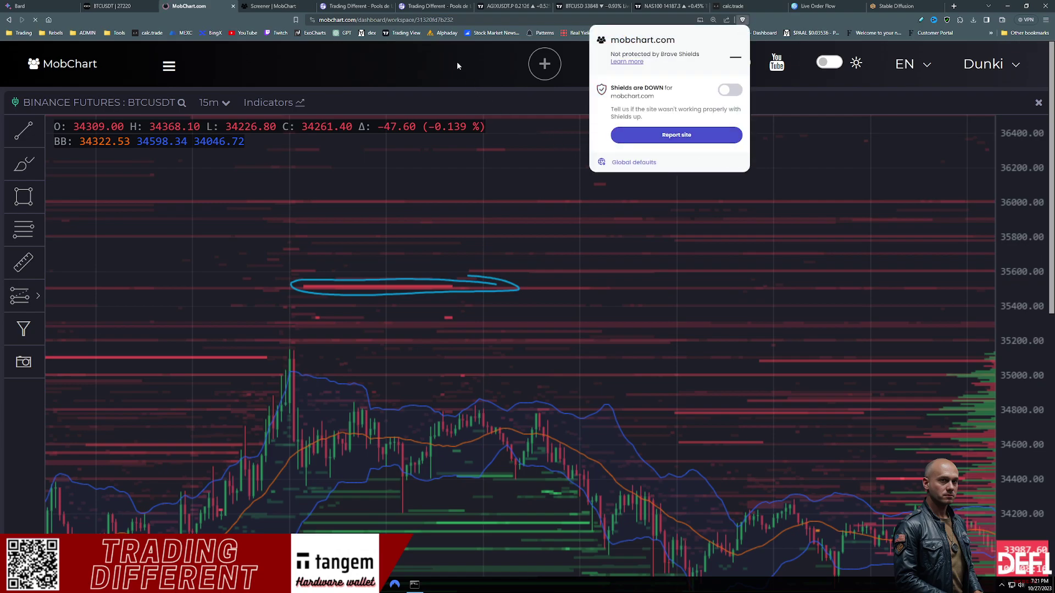
pyautogui.click(671, 134)
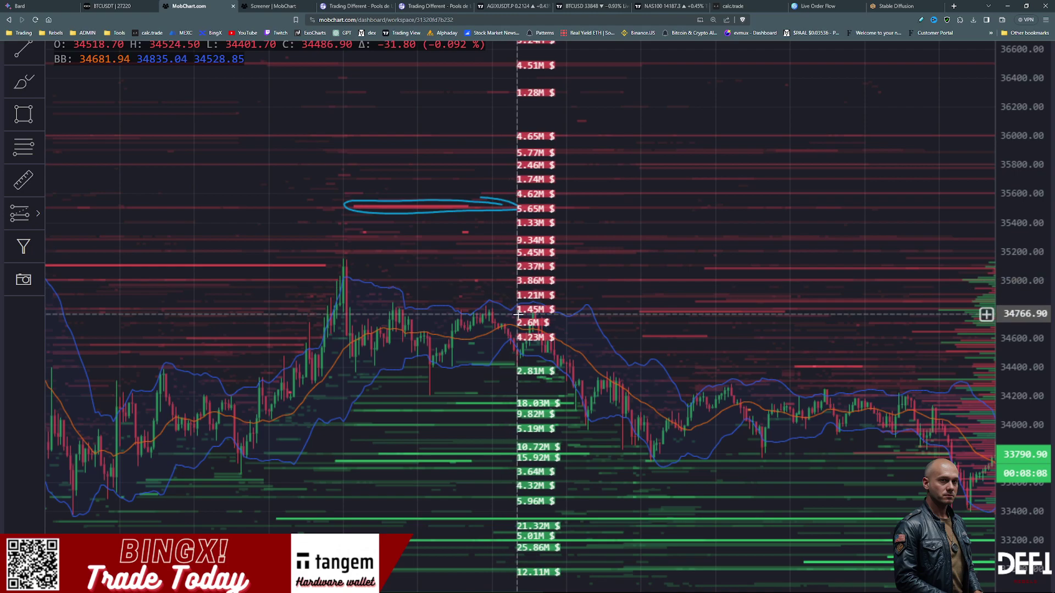
# Step: Switch the BTCUSDT chart to the 5m timeframe
pyautogui.moveTo(1022, 308); pyautogui.dragTo(976, 357)
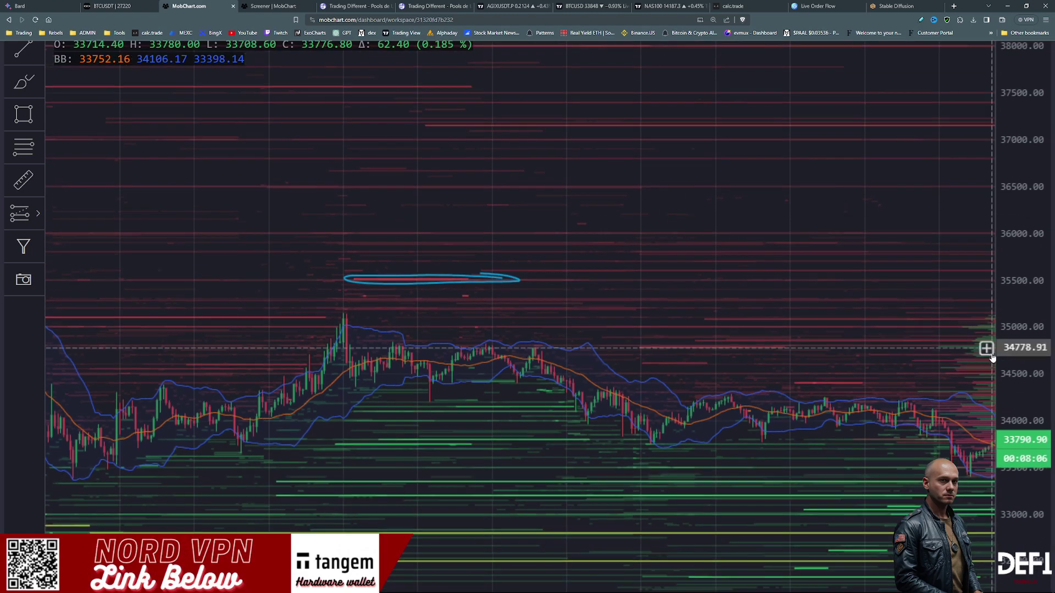
pyautogui.scroll(-5, 812, 318)
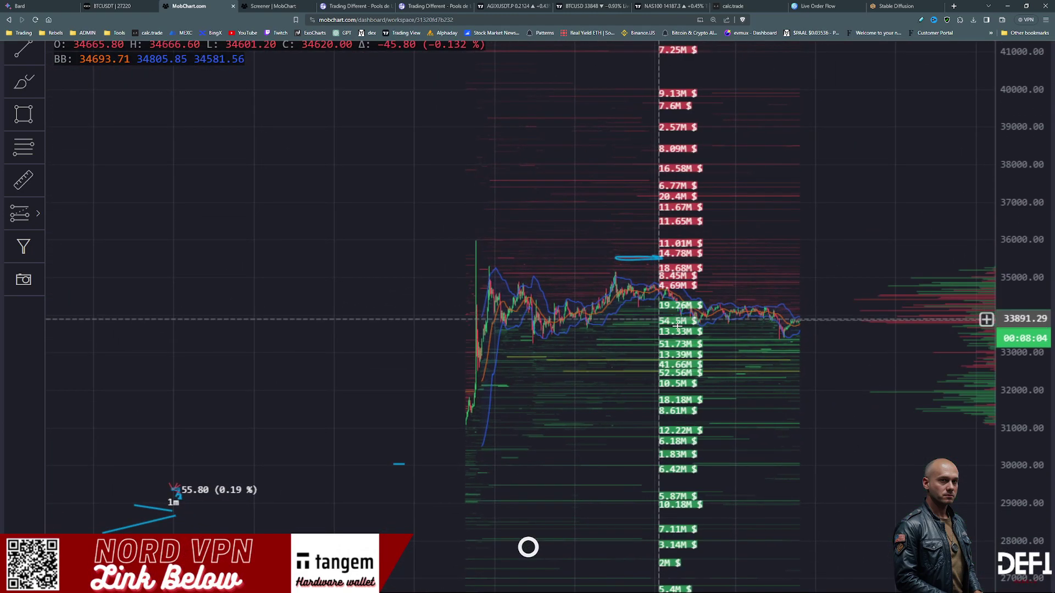
pyautogui.scroll(5, 678, 325)
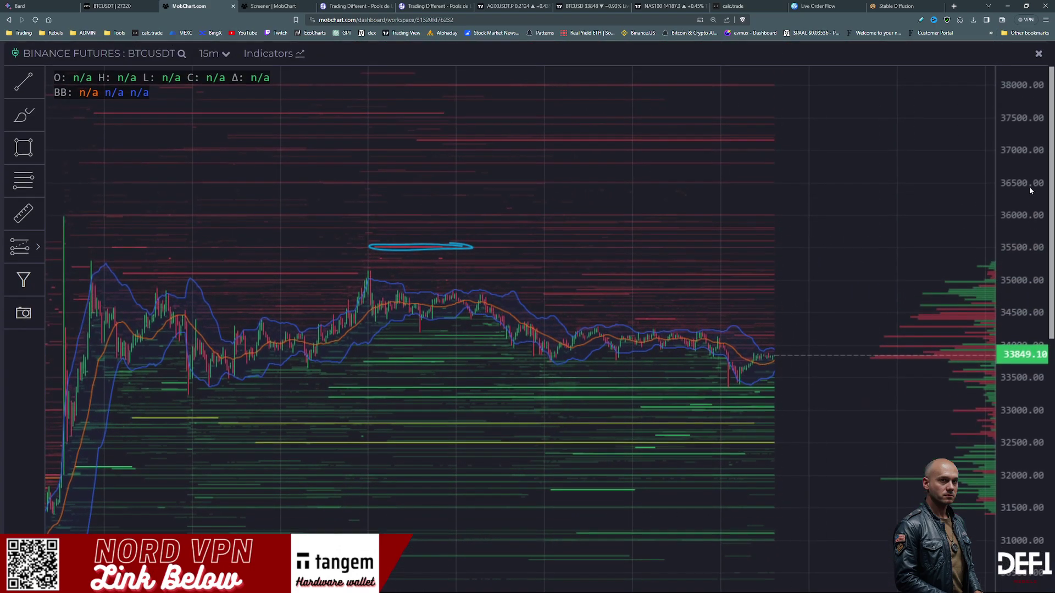
pyautogui.scroll(1, 1030, 190)
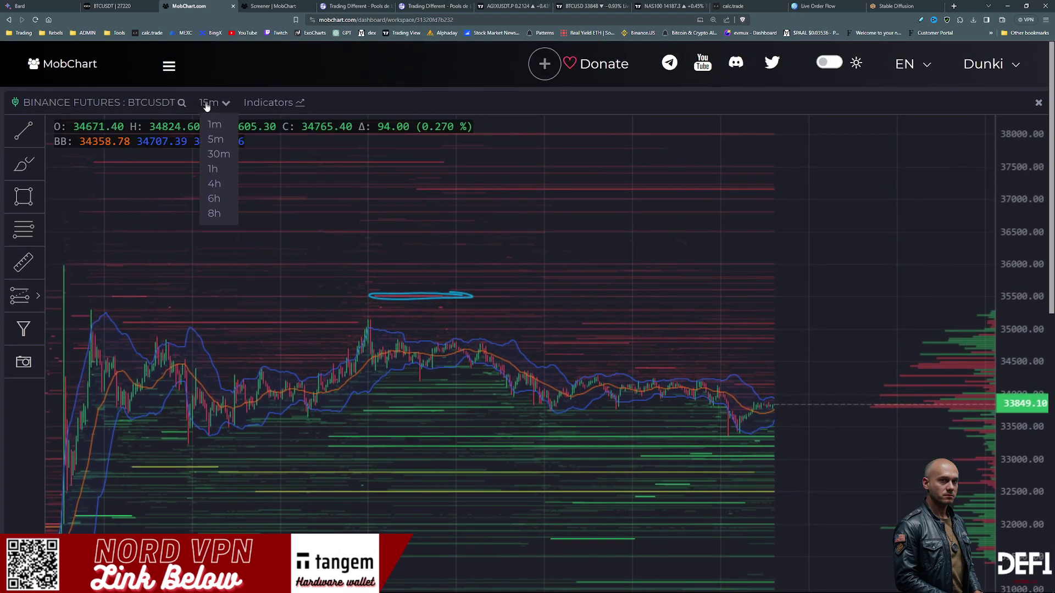
pyautogui.click(213, 140)
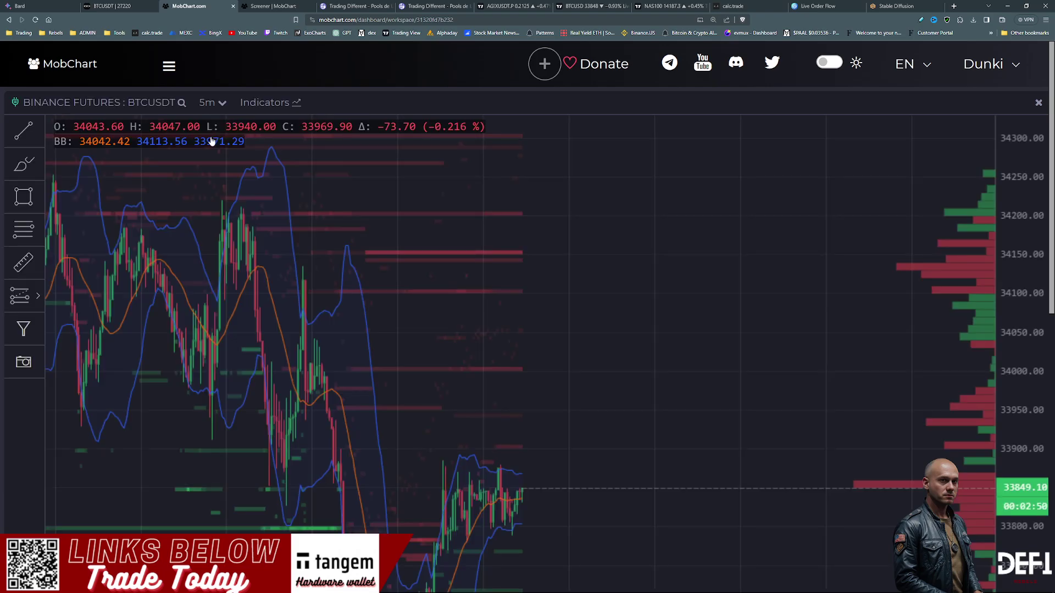
# Step: Mark the red sell-order line near 33,900 beside the latest candles with a freehand brush stroke
pyautogui.moveTo(1022, 245); pyautogui.dragTo(1023, 417)
pyautogui.moveTo(715, 391); pyautogui.dragTo(862, 177)
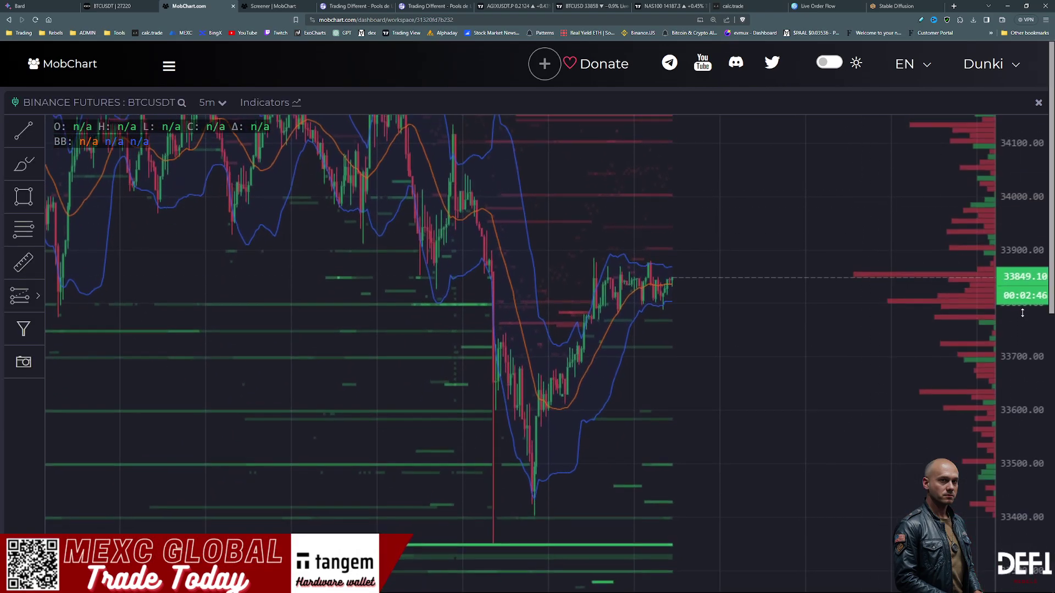
pyautogui.moveTo(1033, 279); pyautogui.dragTo(1037, 432)
pyautogui.scroll(5, 769, 398)
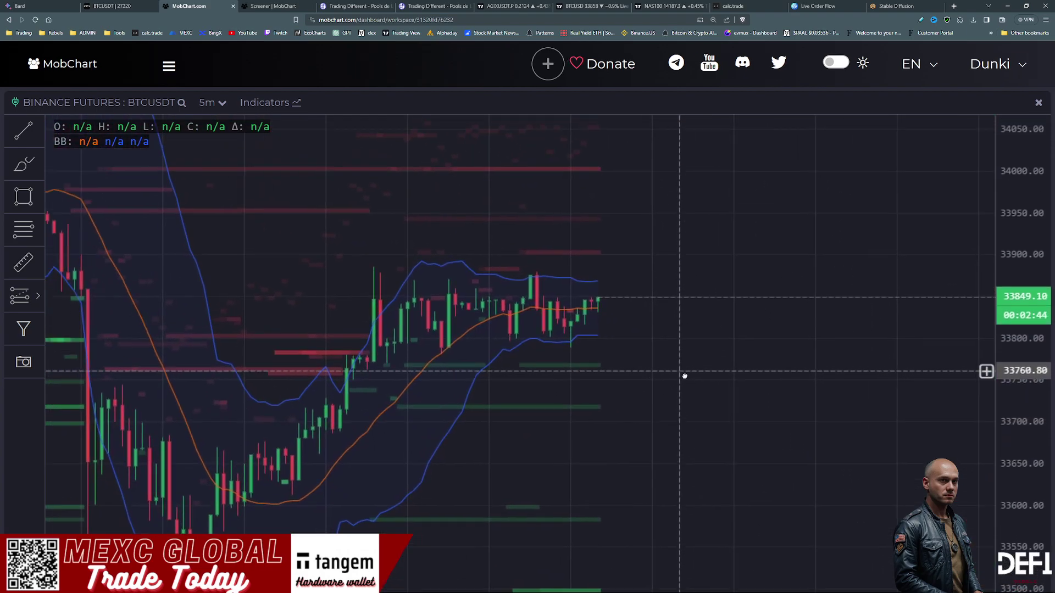
pyautogui.moveTo(999, 358); pyautogui.dragTo(1008, 429)
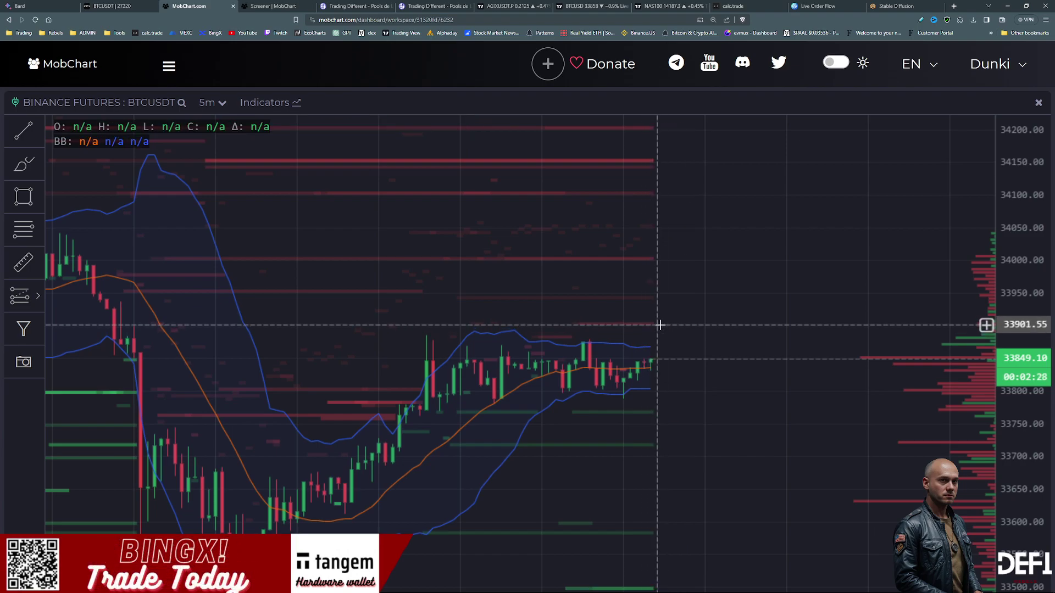
pyautogui.click(24, 164)
pyautogui.moveTo(639, 316); pyautogui.dragTo(643, 322)
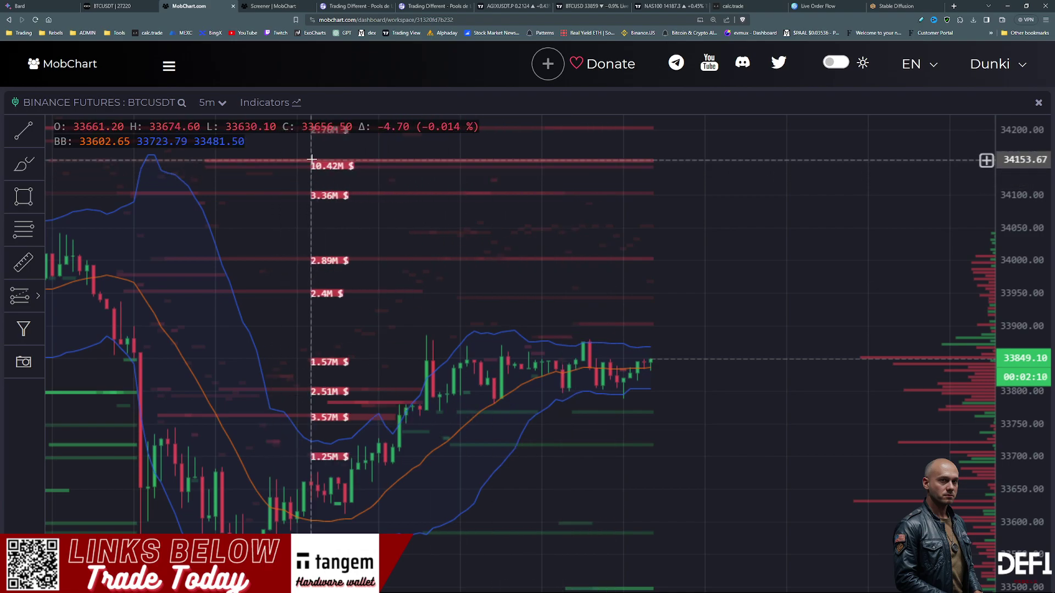
# Step: Brush a curved arrow beyond the latest candle, falling from the sell-order level near 34,150 to about 33,800
pyautogui.scroll(-3, 714, 243)
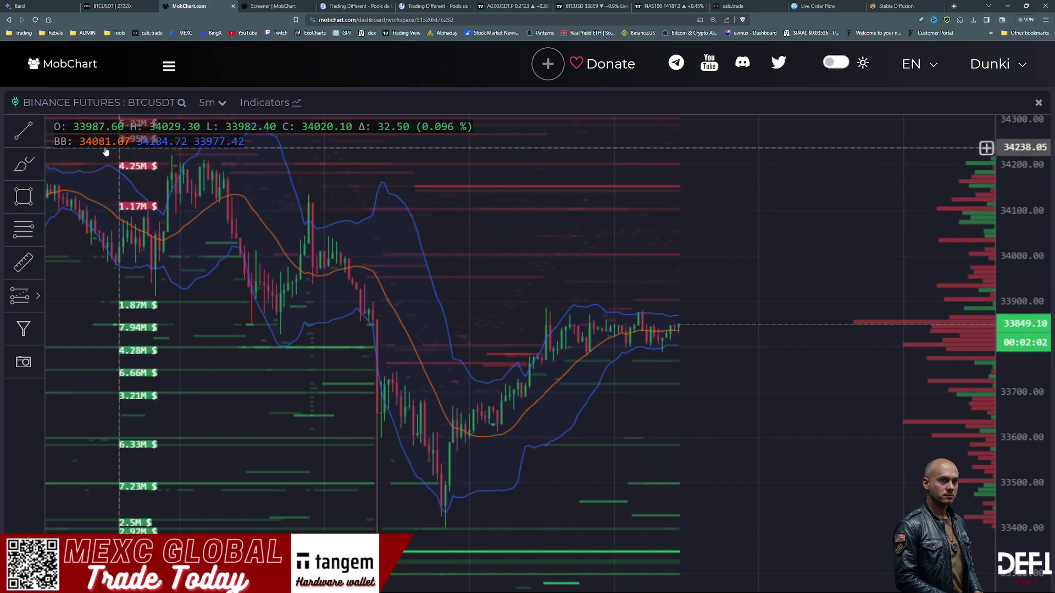
pyautogui.click(24, 164)
pyautogui.moveTo(667, 203)
pyautogui.mouseDown()
pyautogui.moveTo(718, 198)
pyautogui.moveTo(789, 346)
pyautogui.moveTo(811, 335)
pyautogui.mouseUp()
pyautogui.moveTo(1007, 240); pyautogui.dragTo(1007, 275)
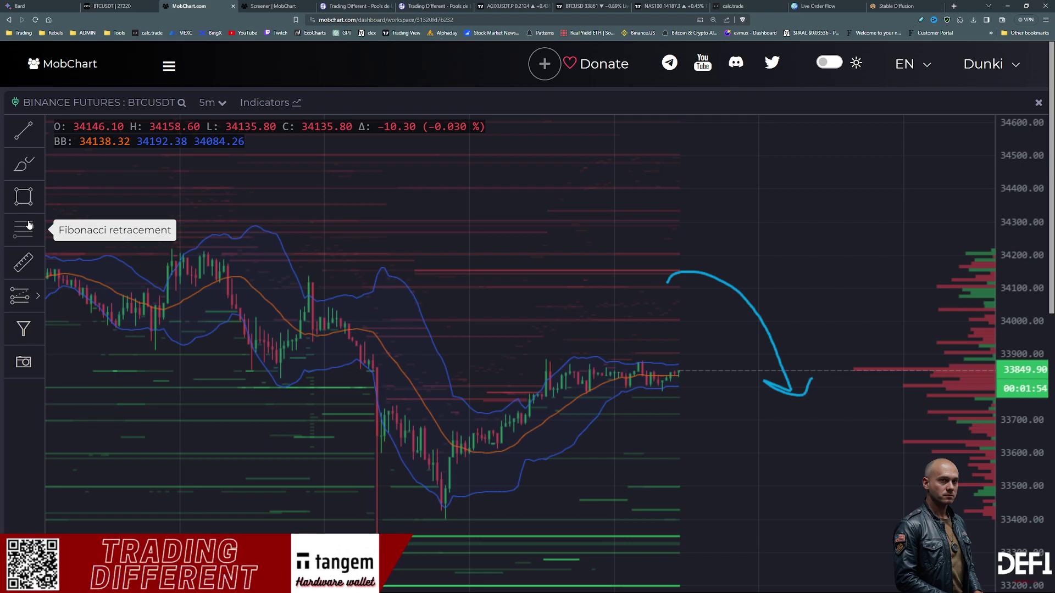
# Step: Circle the long lower wick between about 33,600 and 33,350 with the brush, and mark the second low near 33,400
pyautogui.moveTo(424, 217); pyautogui.dragTo(767, 287)
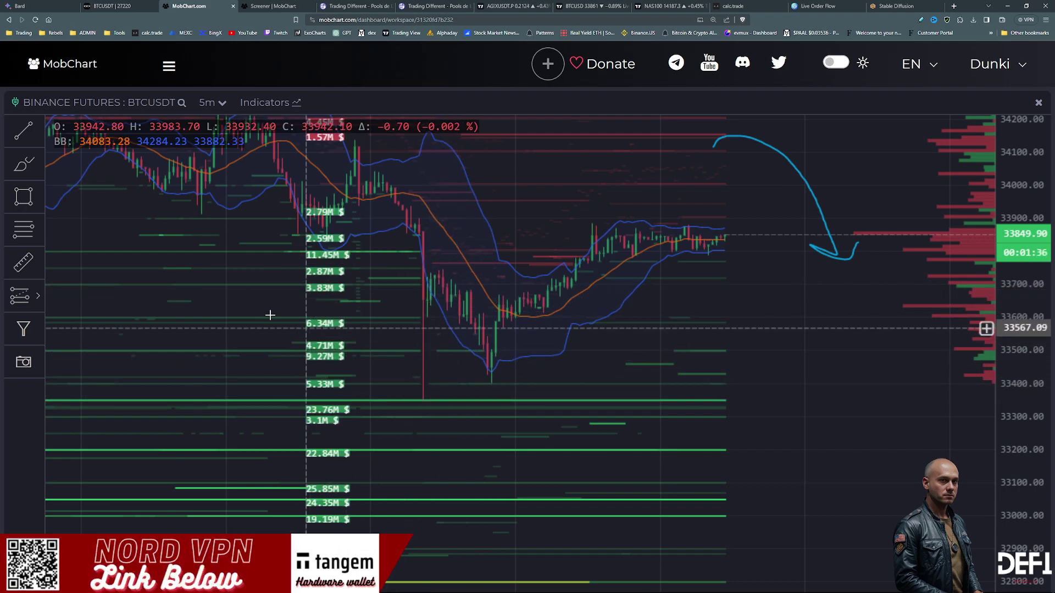
pyautogui.click(23, 164)
pyautogui.moveTo(419, 318)
pyautogui.mouseDown()
pyautogui.moveTo(424, 396)
pyautogui.moveTo(431, 322)
pyautogui.mouseUp()
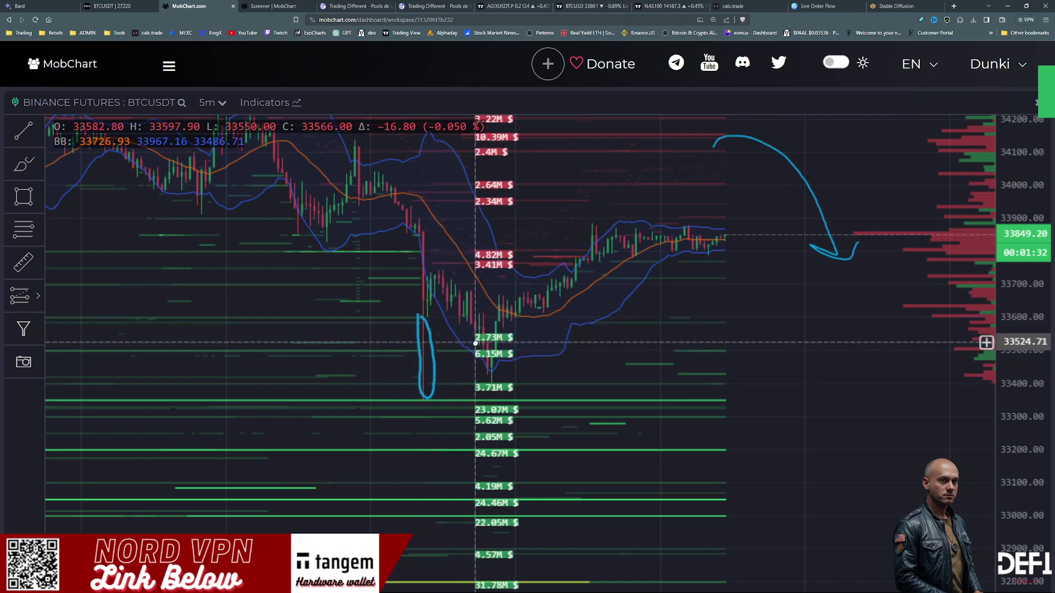
pyautogui.click(23, 164)
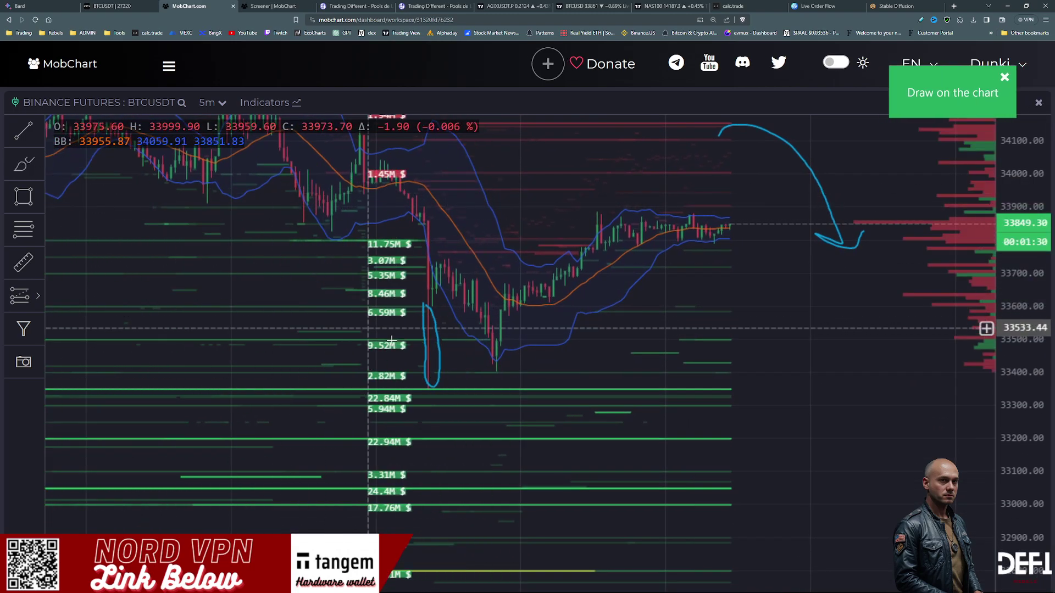
pyautogui.moveTo(487, 334)
pyautogui.mouseDown()
pyautogui.moveTo(511, 357)
pyautogui.moveTo(474, 343)
pyautogui.moveTo(504, 342)
pyautogui.mouseUp()
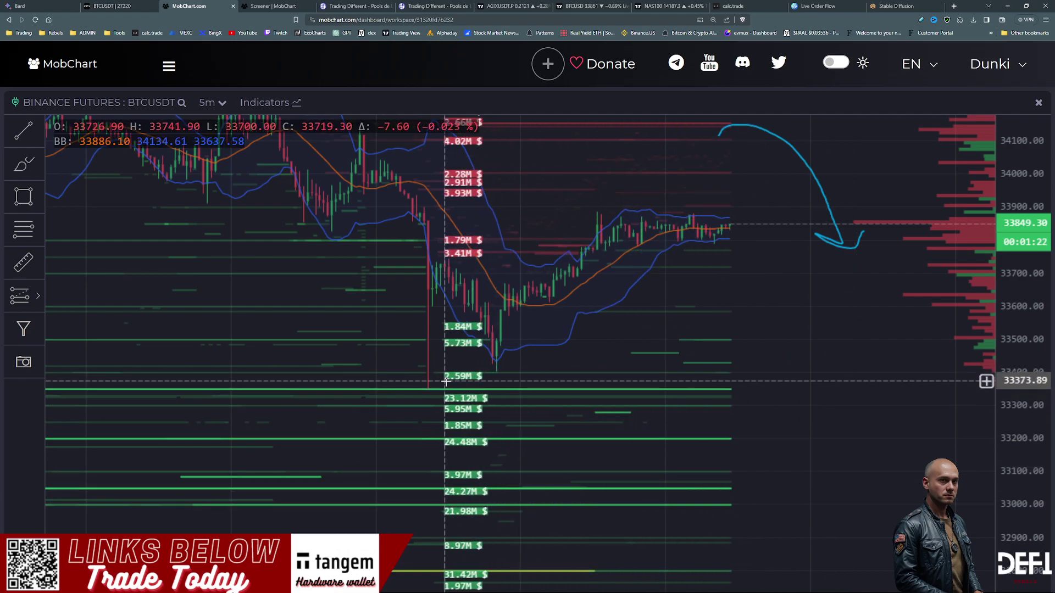
# Step: Brush a long flat oval along the 33,400 level from the second low, and mark the short green line just above it
pyautogui.moveTo(445, 381); pyautogui.dragTo(519, 378)
pyautogui.click(23, 130)
pyautogui.click(23, 164)
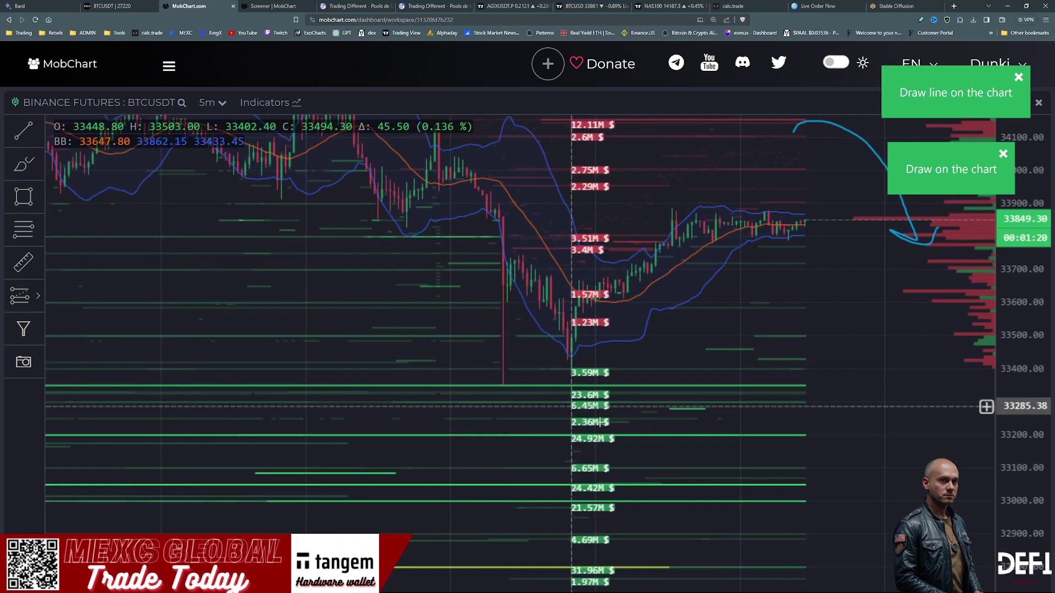
pyautogui.moveTo(557, 376)
pyautogui.mouseDown()
pyautogui.moveTo(770, 378)
pyautogui.moveTo(731, 360)
pyautogui.moveTo(565, 379)
pyautogui.mouseUp()
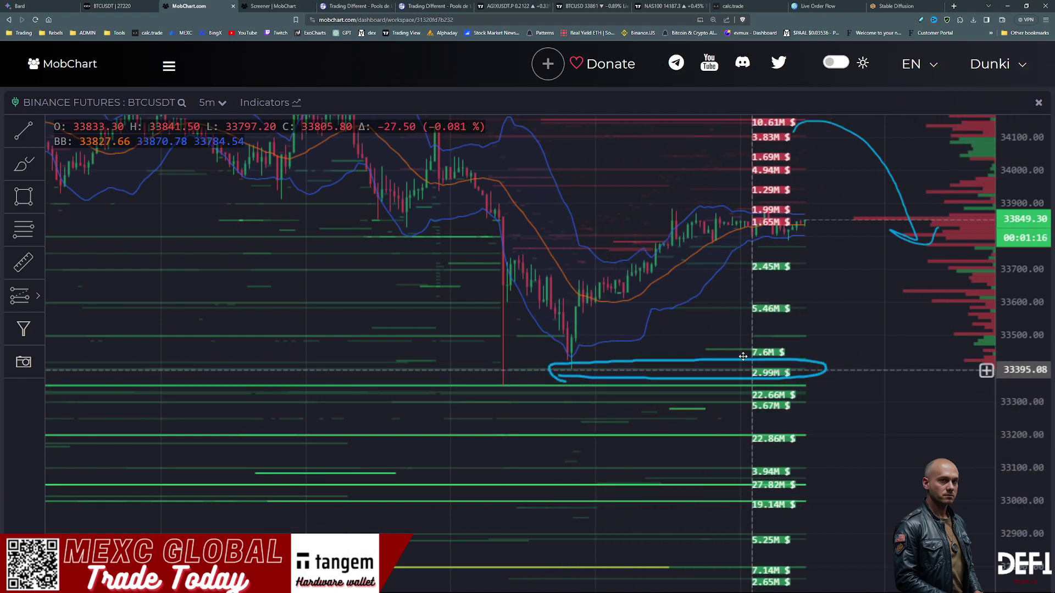
pyautogui.click(40, 169)
pyautogui.moveTo(709, 337); pyautogui.dragTo(712, 354)
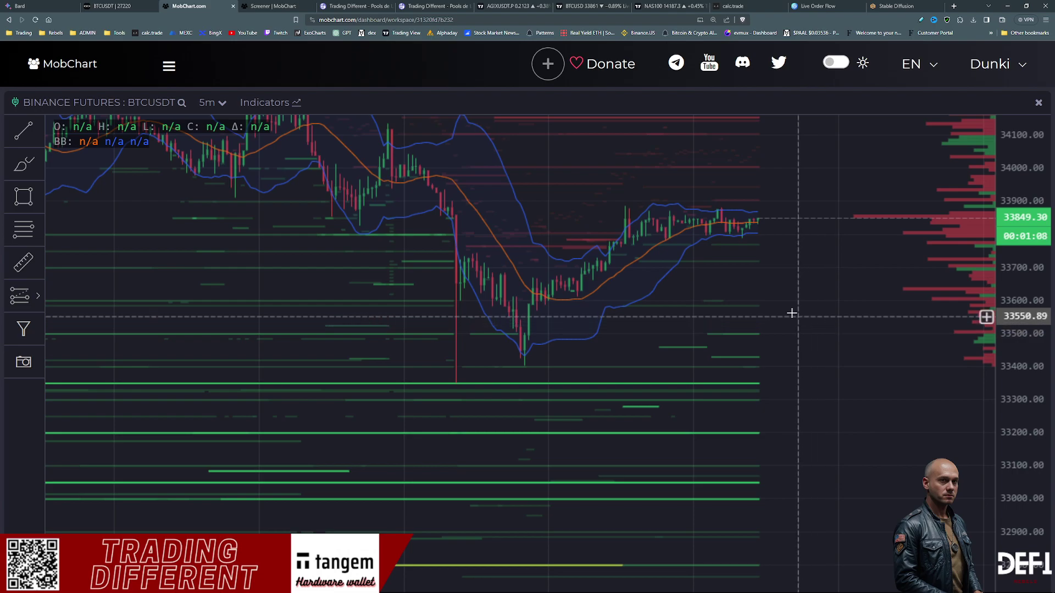
# Step: Examine the large buy-order levels below price on the 5m BTCUSDT heatmap
pyautogui.moveTo(1029, 258); pyautogui.dragTo(1029, 308)
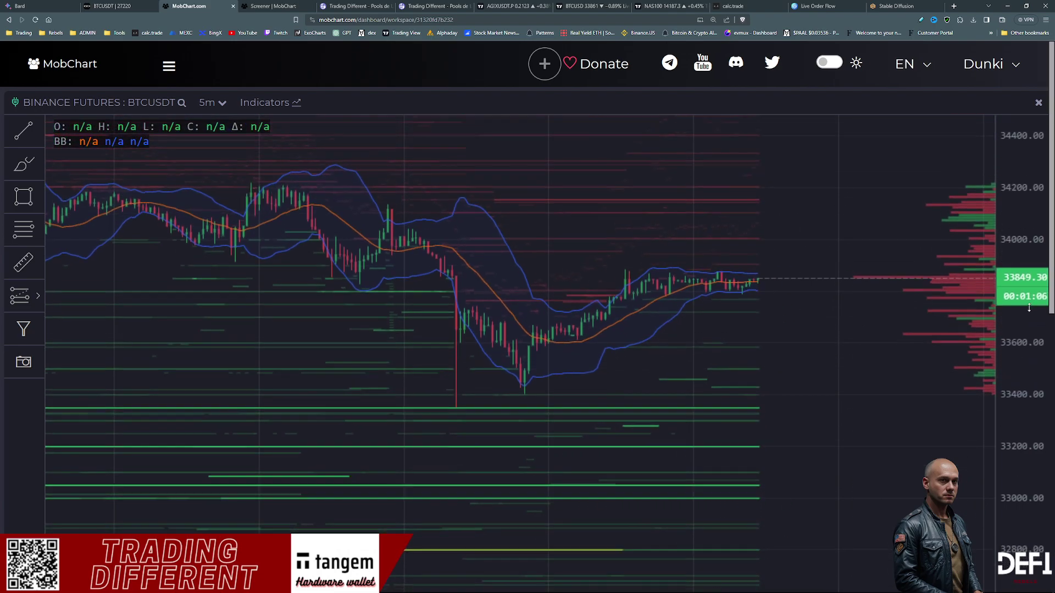
pyautogui.scroll(-2, 404, 300)
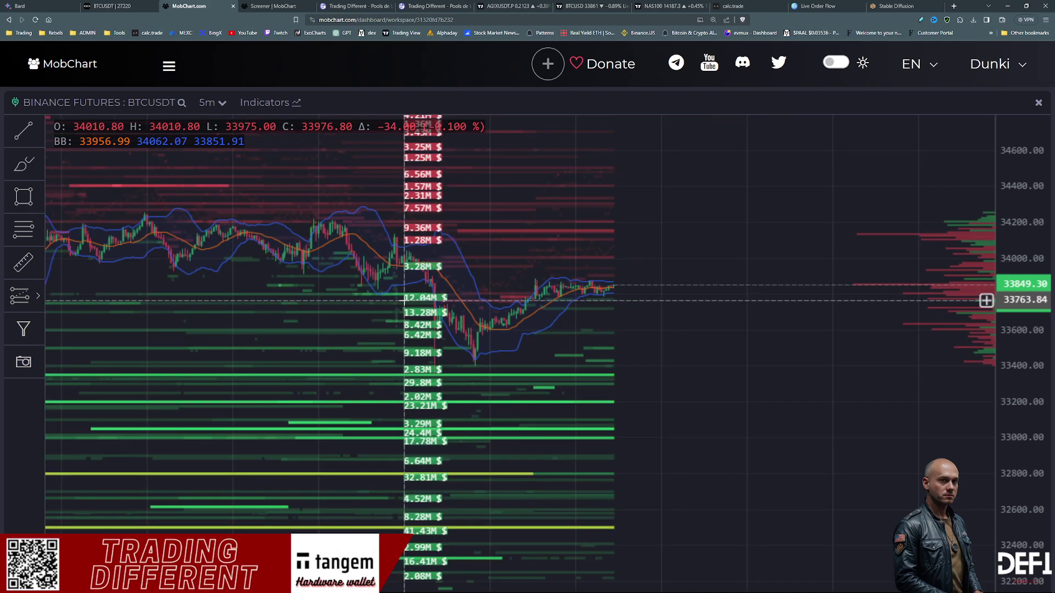
pyautogui.scroll(2, 403, 300)
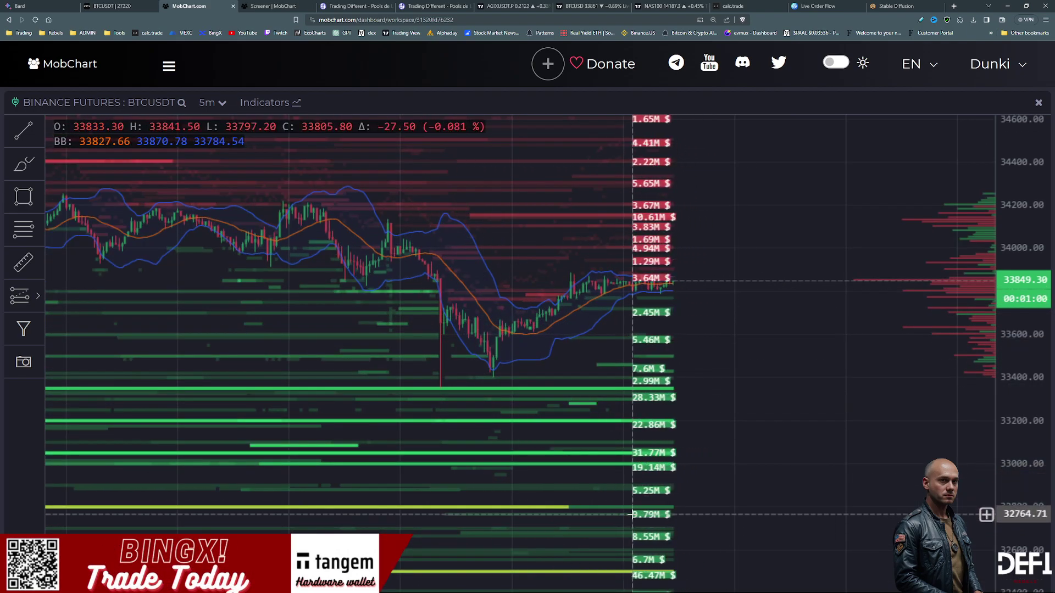
pyautogui.click(26, 171)
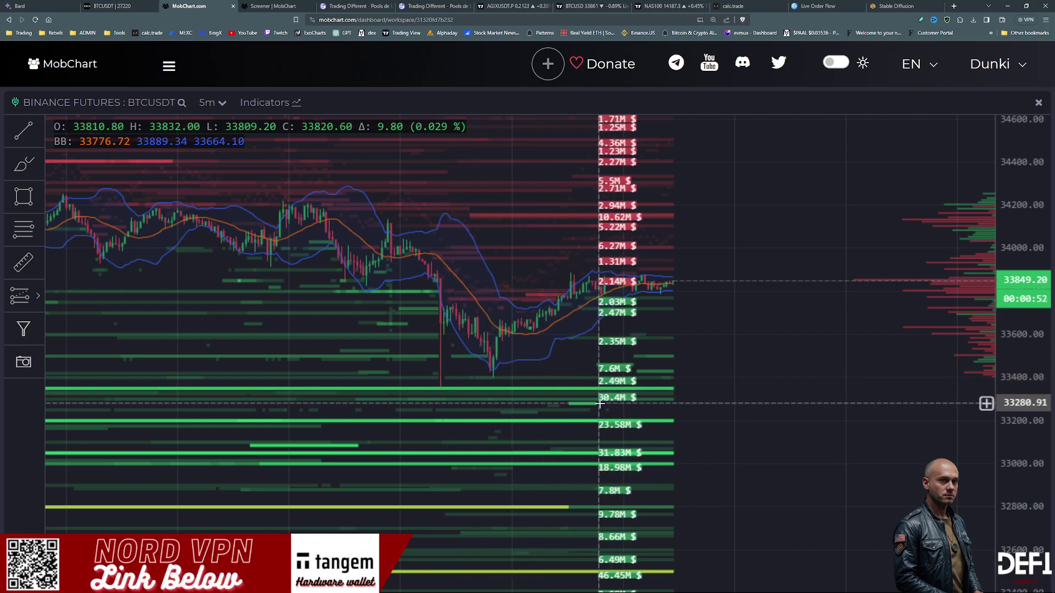
# Step: Switch to Discord, enlarge the MobChart image posted in the BITCOIN-TA channel to view it, and close it
pyautogui.hotkey('alt', 'Tab')
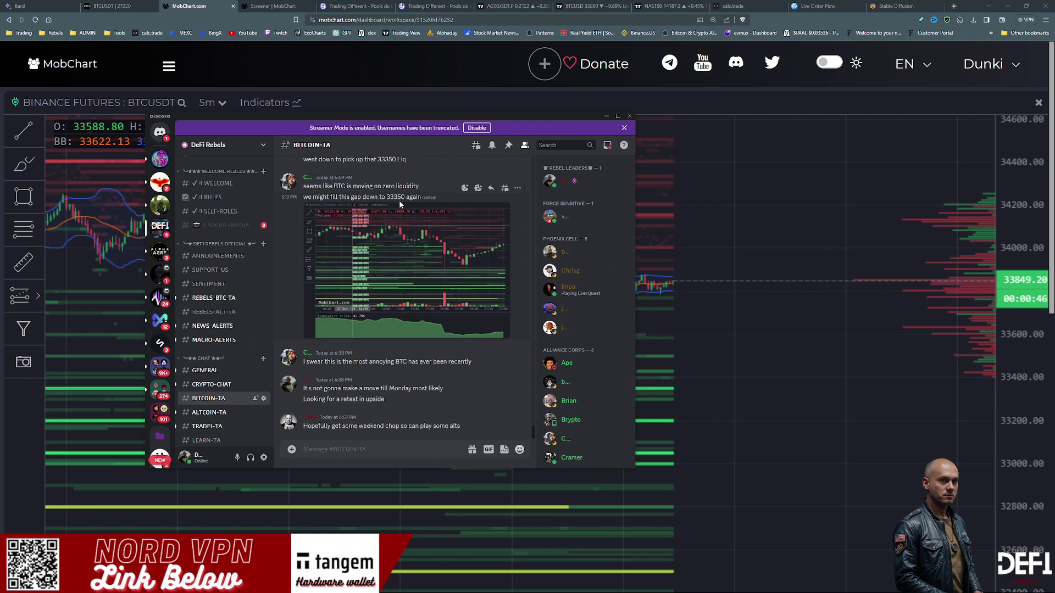
pyautogui.click(425, 241)
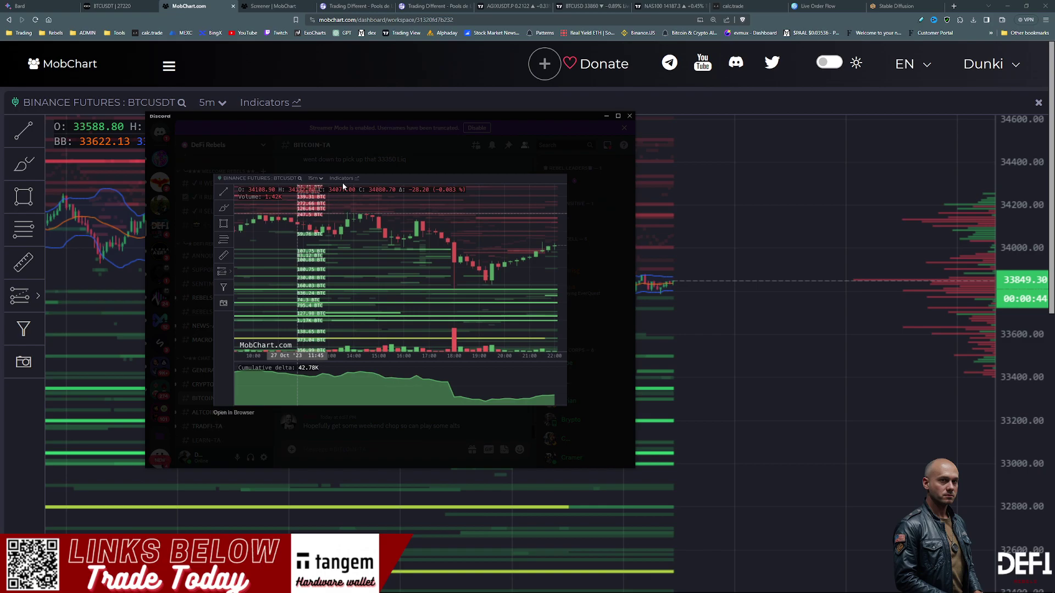
pyautogui.press('Escape')
pyautogui.click(358, 277)
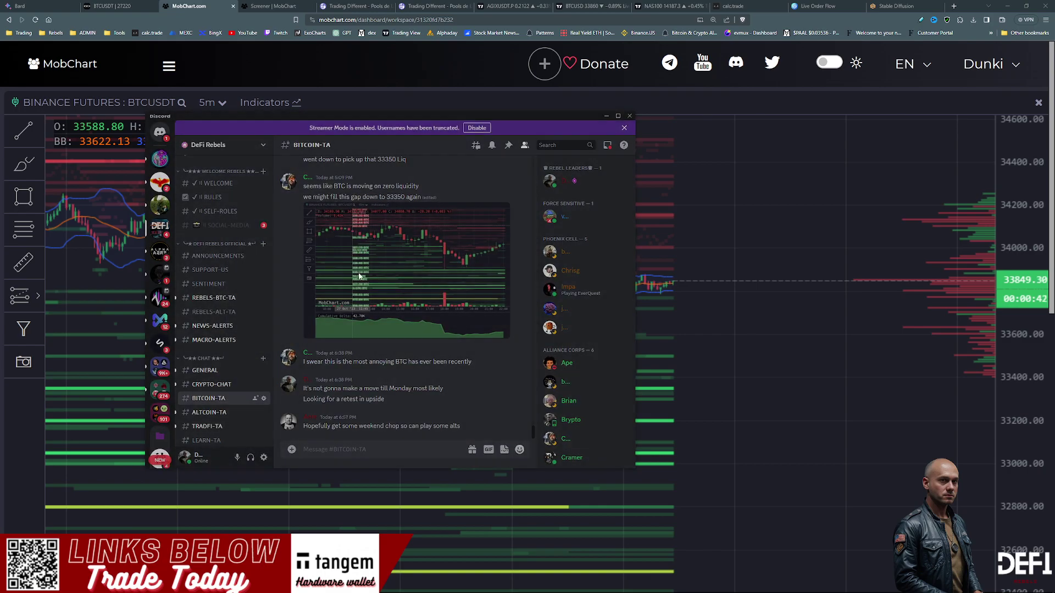
pyautogui.click(413, 427)
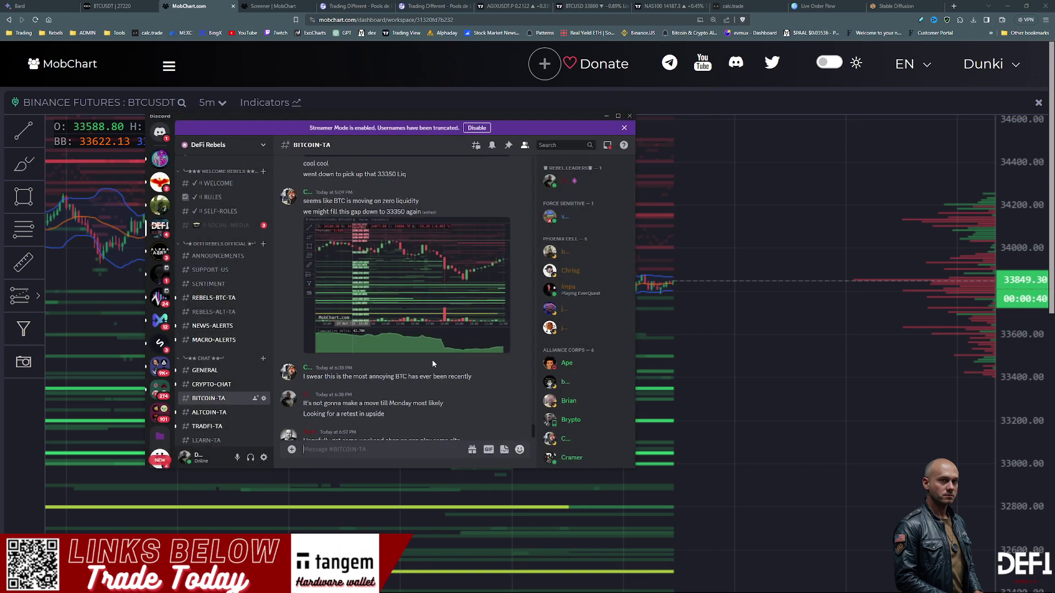
# Step: In the maximized Discord window, view the October 27 BTCUSDT 15m heatmap posted in BITCOIN-TA, then return to the MobChart workspace
pyautogui.scroll(-5, 432, 359)
pyautogui.click(619, 117)
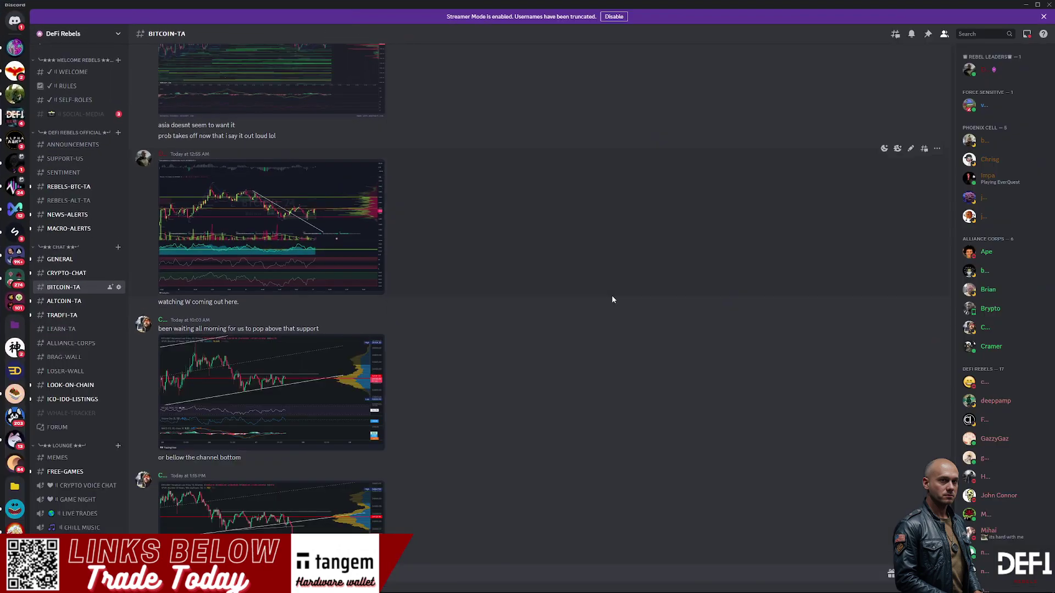
pyautogui.click(300, 268)
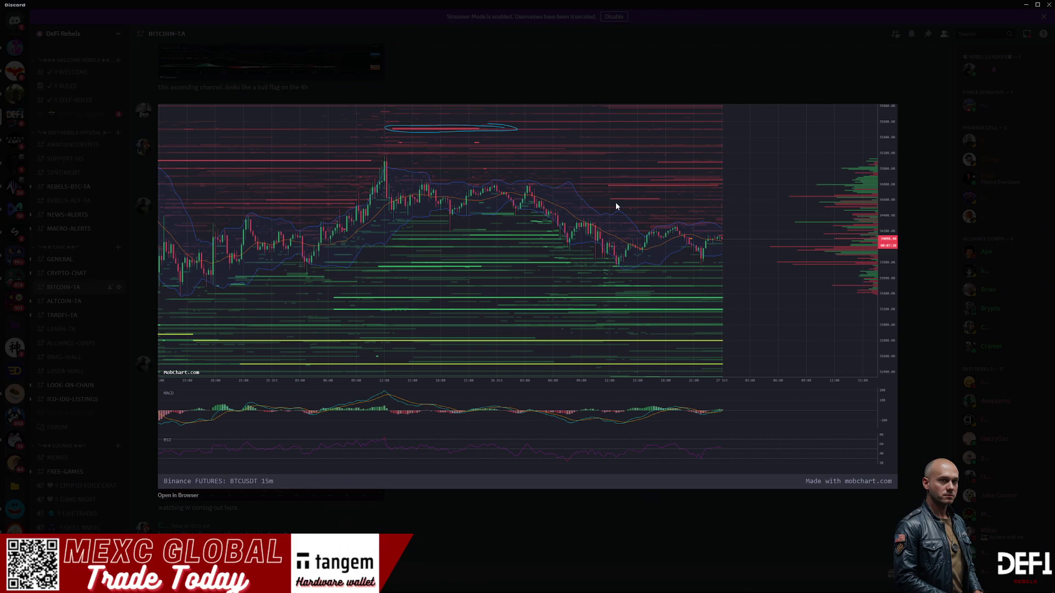
pyautogui.click(774, 82)
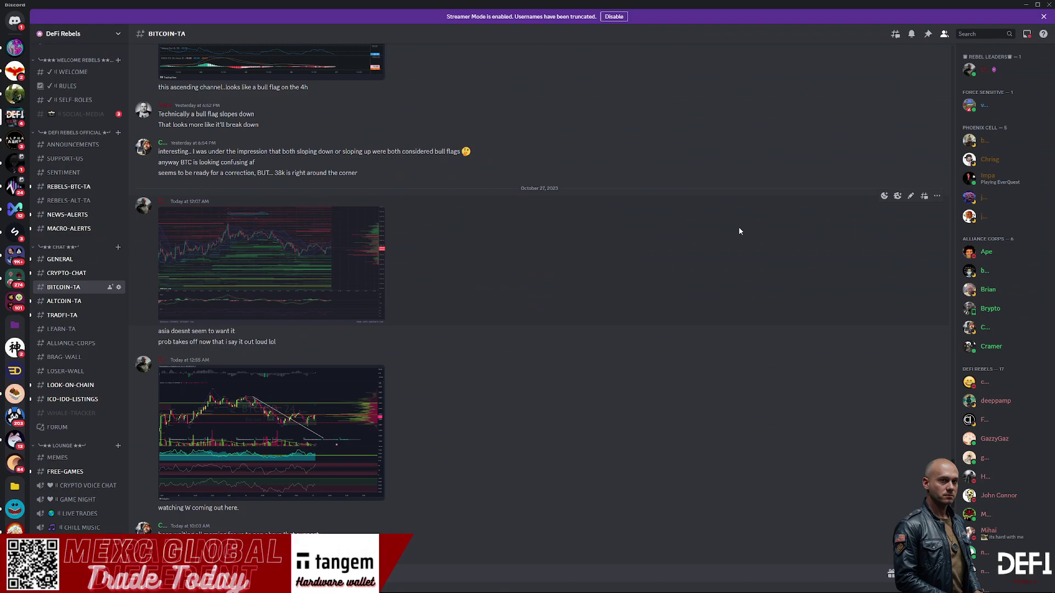
pyautogui.click(1026, 5)
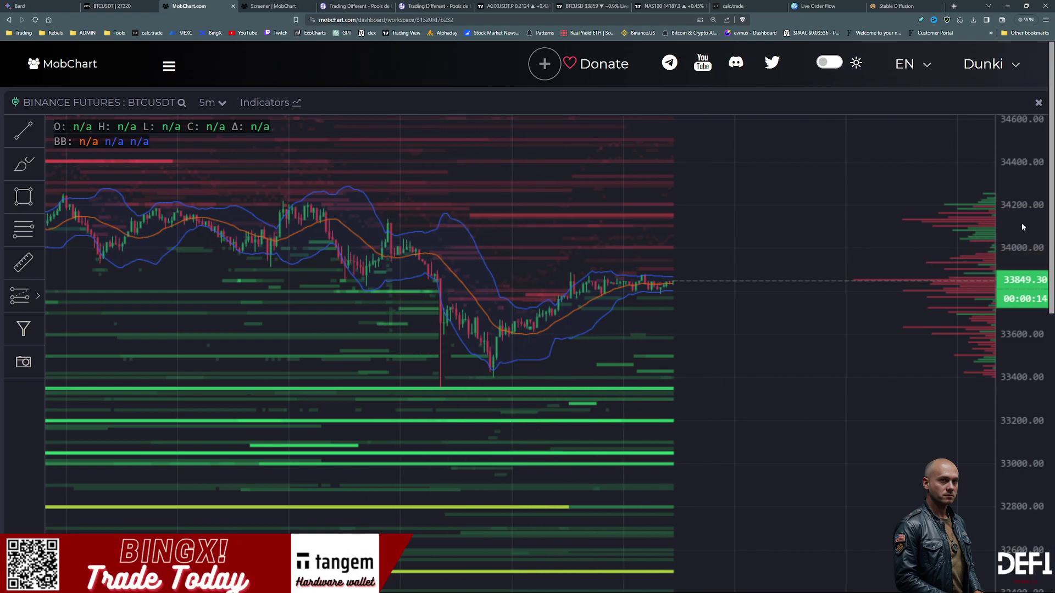
# Step: Examine the MACD and RSI panes beneath the BTCUSDT chart and return to the heatmap's buy-order levels
pyautogui.moveTo(1021, 242); pyautogui.dragTo(1021, 263)
pyautogui.scroll(-10, 1021, 262)
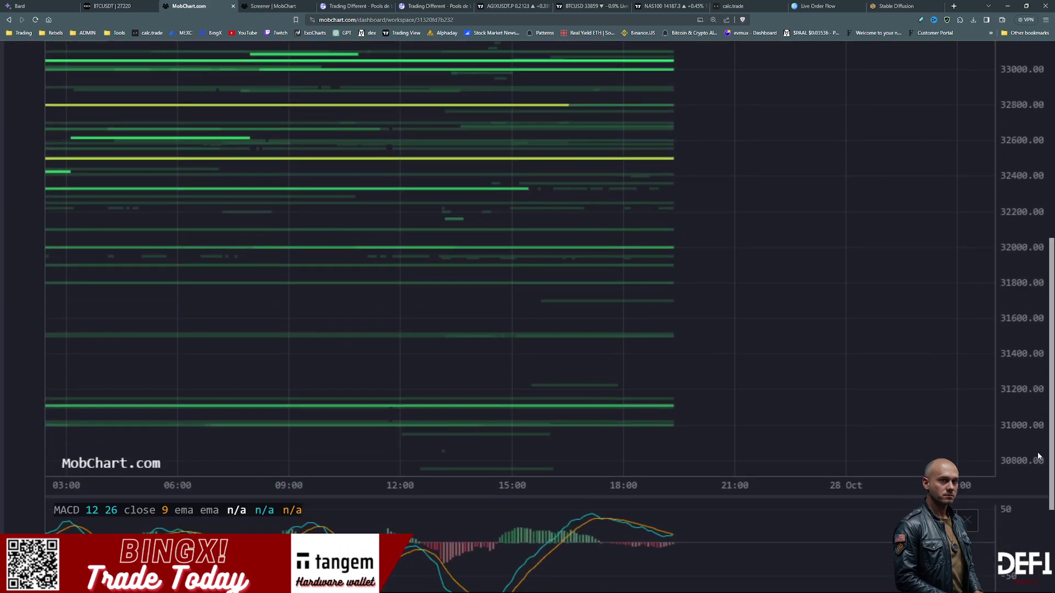
pyautogui.scroll(-1, 1032, 520)
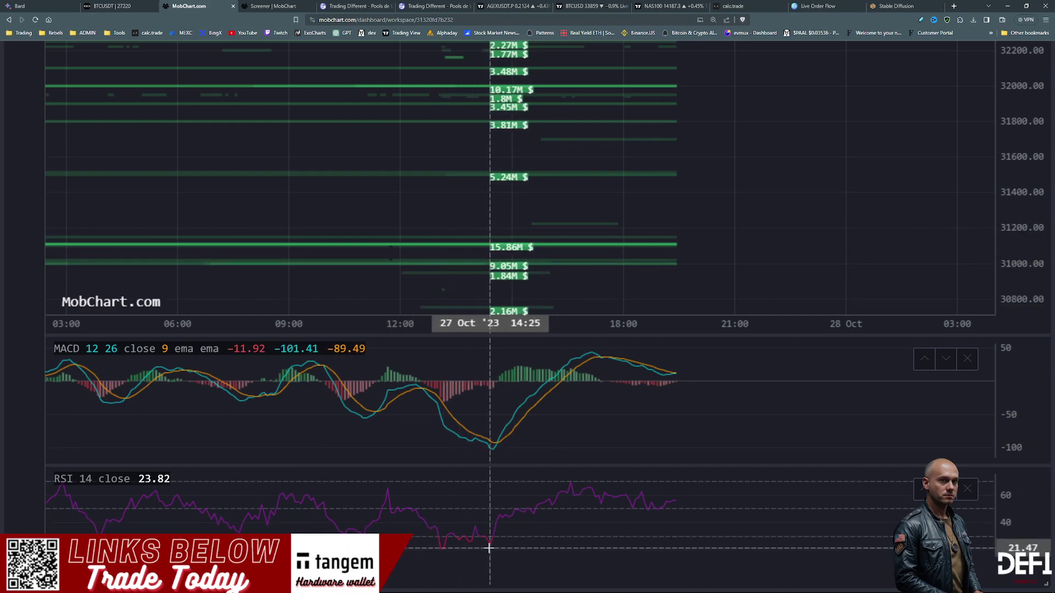
pyautogui.scroll(5, 941, 235)
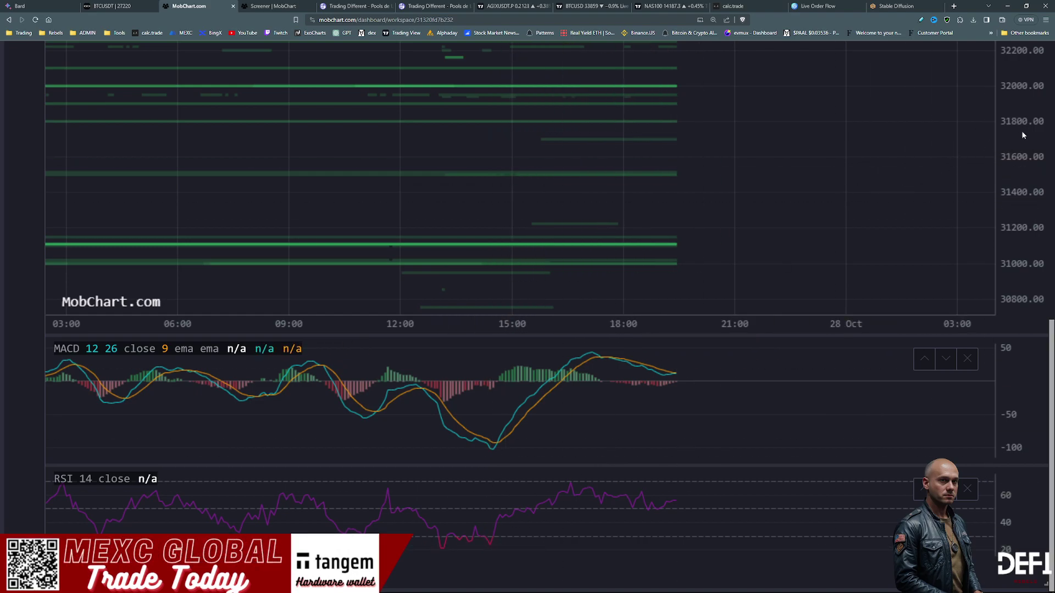
pyautogui.scroll(-5, 941, 235)
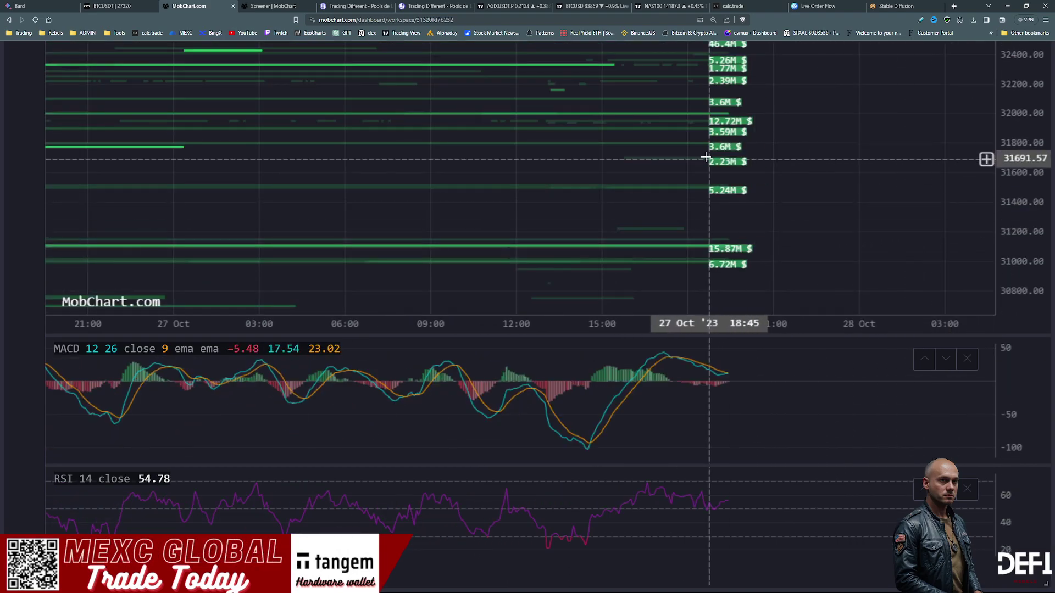
pyautogui.doubleClick(1036, 209)
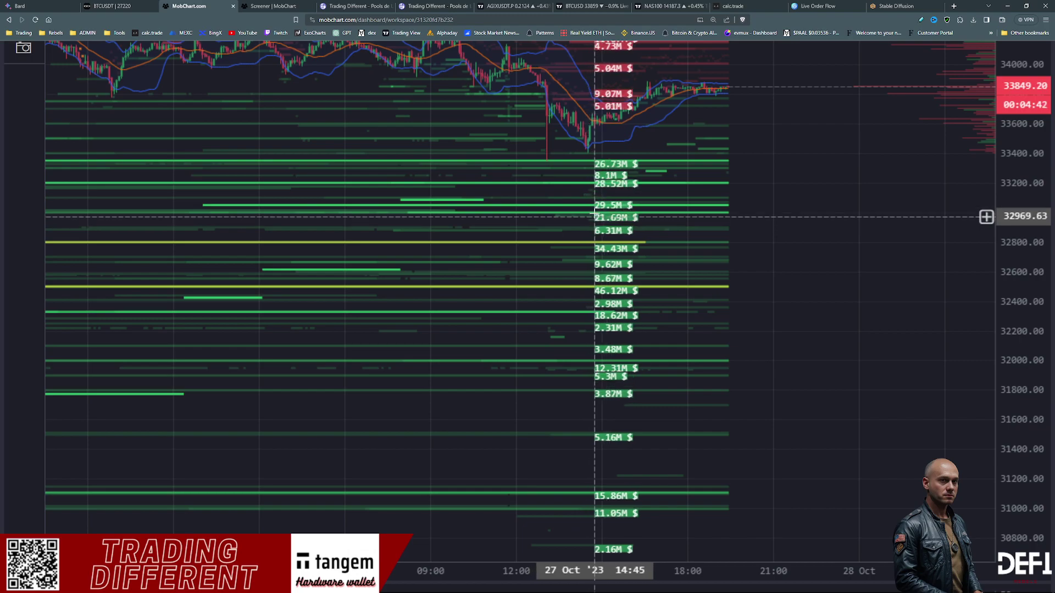
# Step: Draw a rising trend line beneath the recent lows, from the sell-off wick's low up to about 33,500
pyautogui.scroll(3, 341, 178)
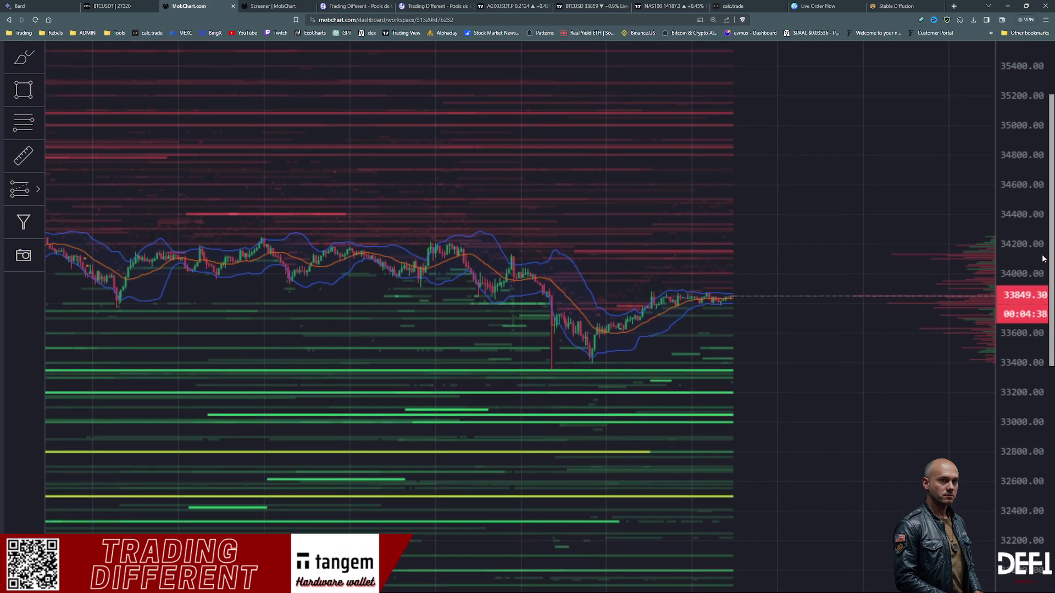
pyautogui.scroll(2, 1020, 288)
pyautogui.click(23, 63)
pyautogui.moveTo(548, 409); pyautogui.dragTo(705, 388)
pyautogui.click(896, 355)
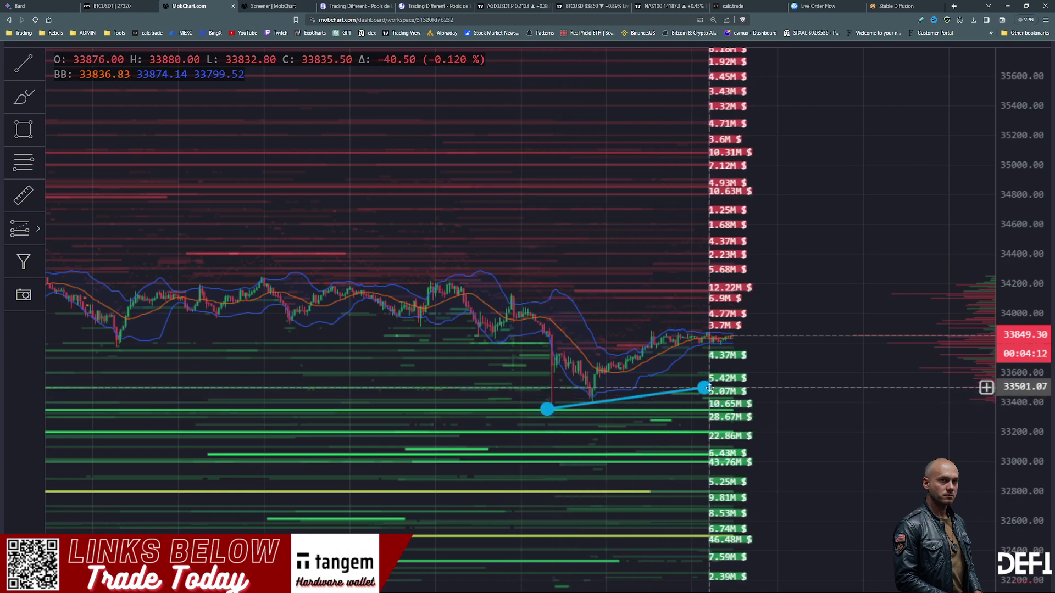
pyautogui.moveTo(1022, 295); pyautogui.dragTo(1008, 187)
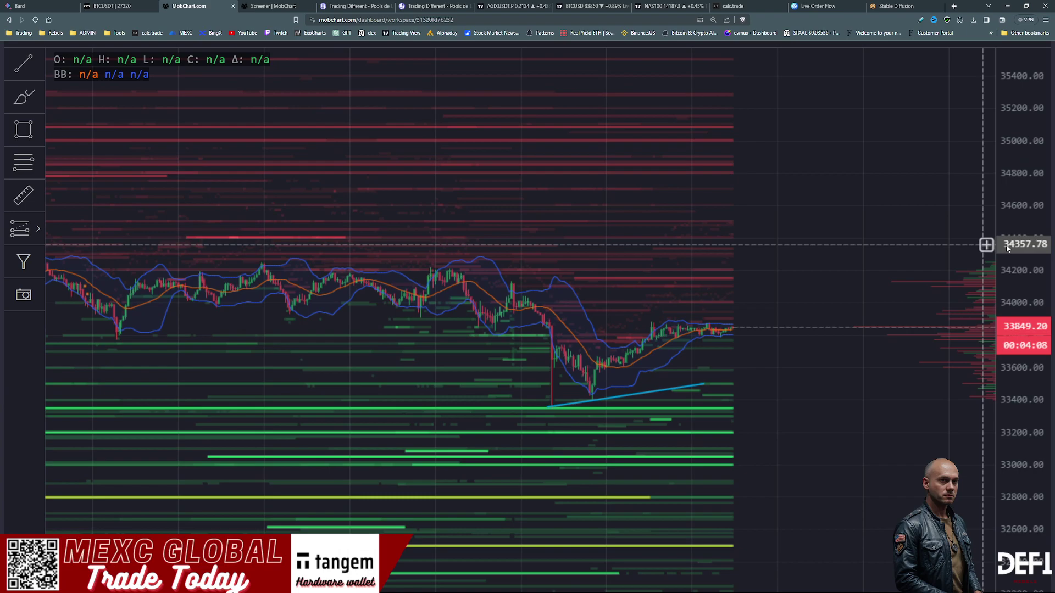
# Step: Turn on the Volume indicator as an additional chart and view its pane below RSI
pyautogui.scroll(2, 1007, 248)
pyautogui.click(212, 102)
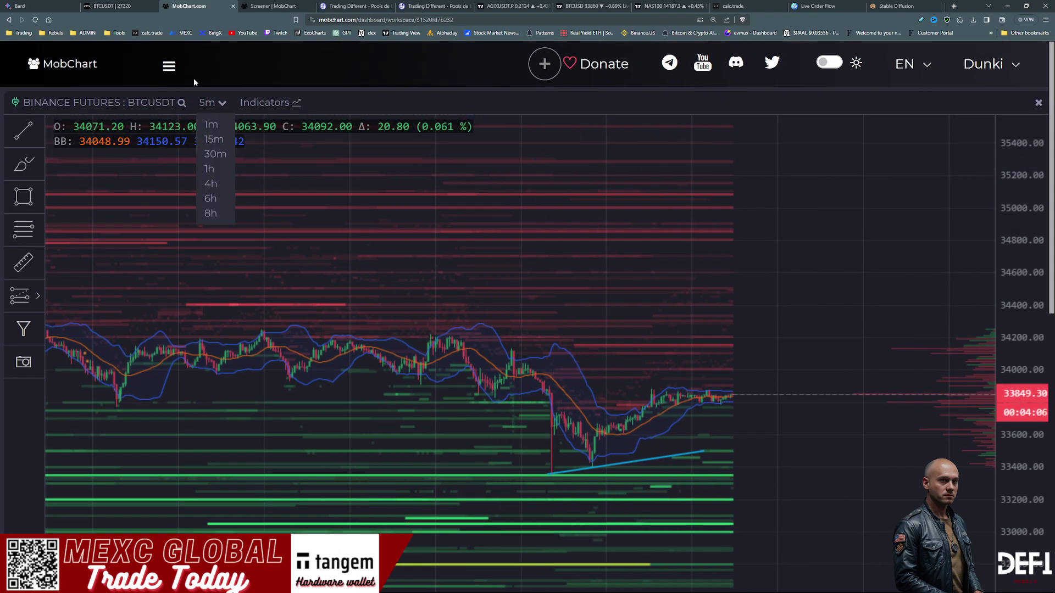
pyautogui.click(267, 103)
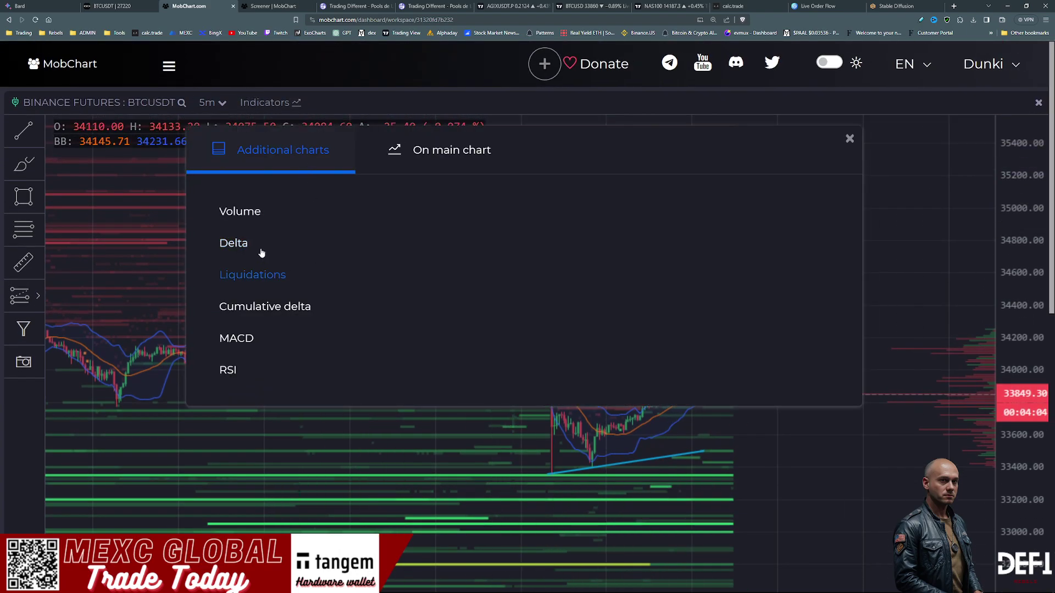
pyautogui.click(254, 213)
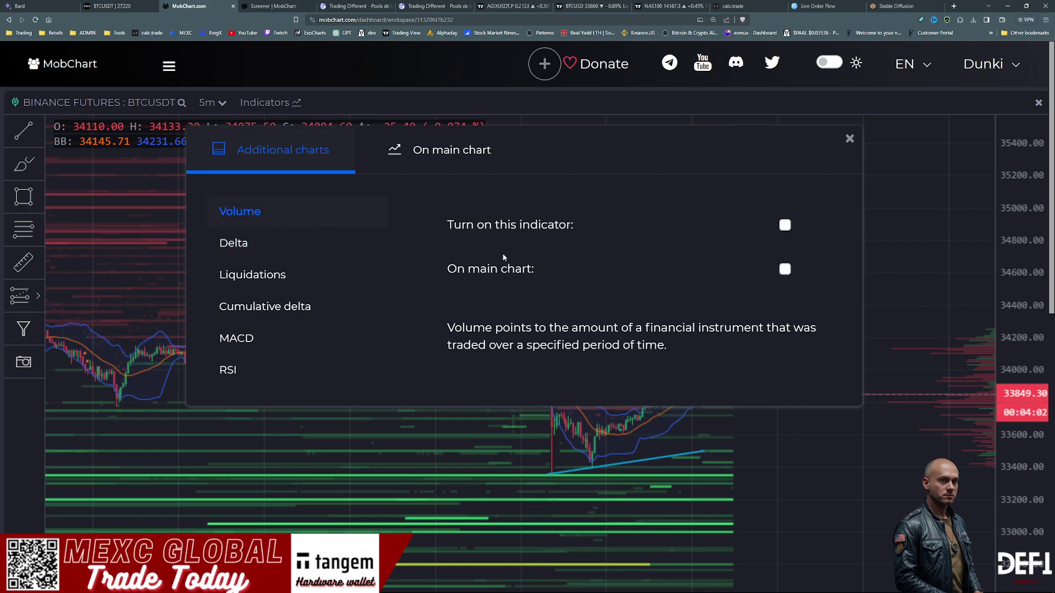
pyautogui.click(785, 226)
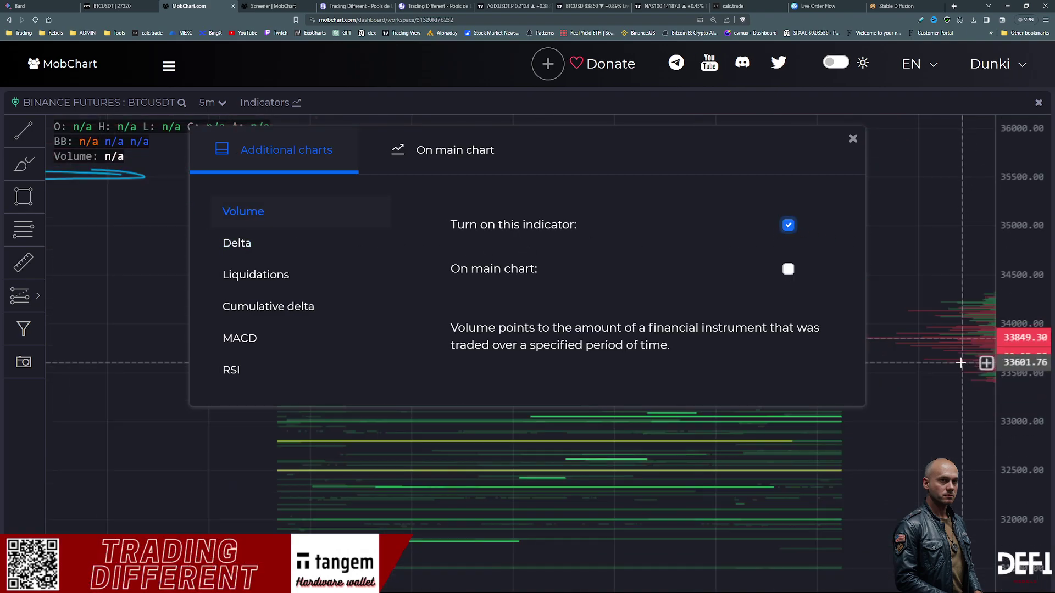
pyautogui.scroll(-6, 1038, 248)
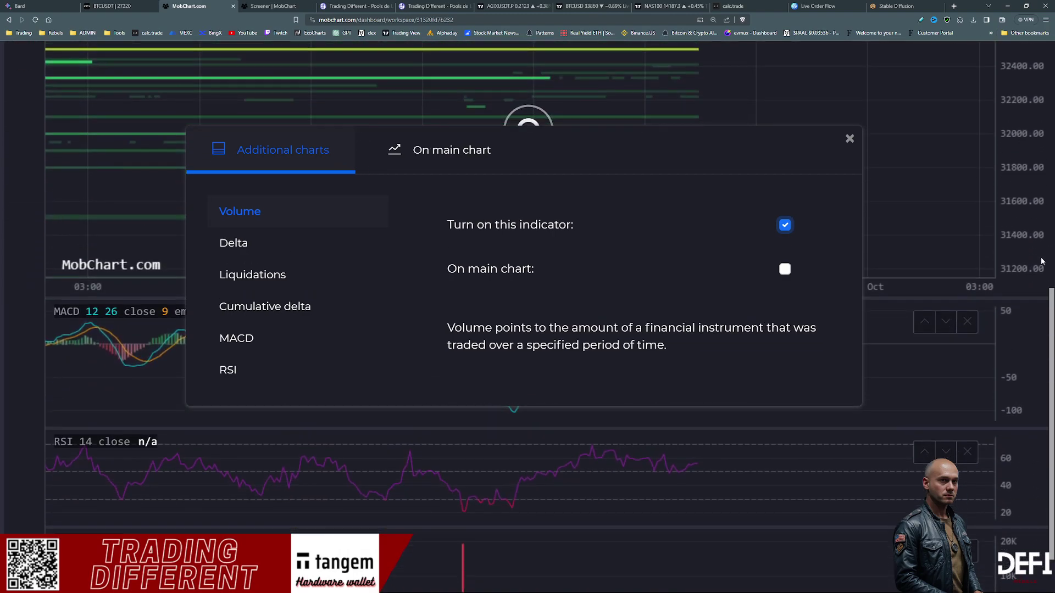
pyautogui.scroll(-1, 1042, 261)
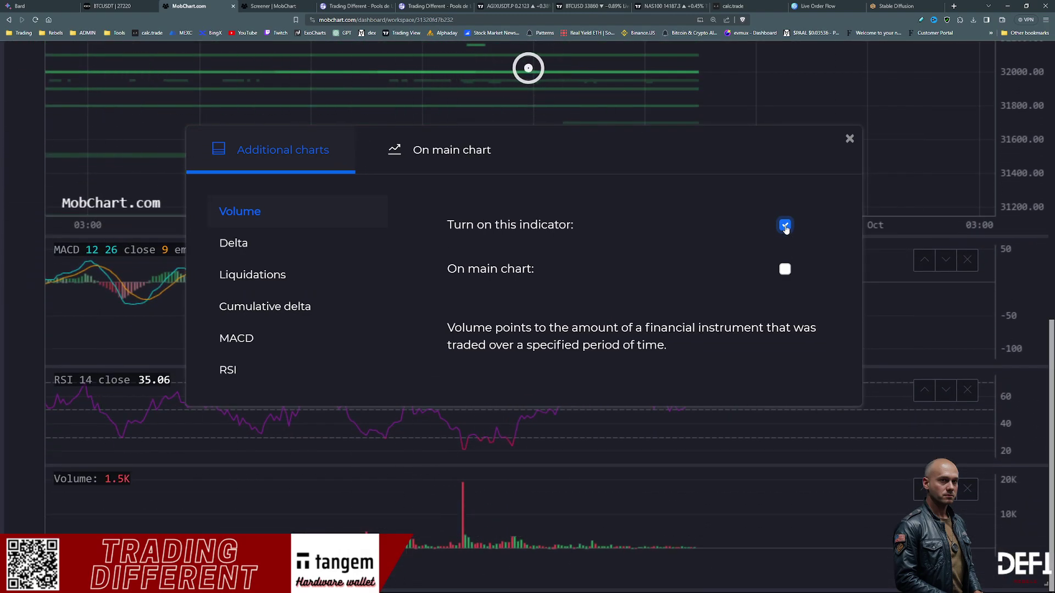
# Step: Turn the Volume indicator off, enable its On main chart option, and check the main chart
pyautogui.click(784, 226)
pyautogui.click(785, 226)
pyautogui.click(785, 225)
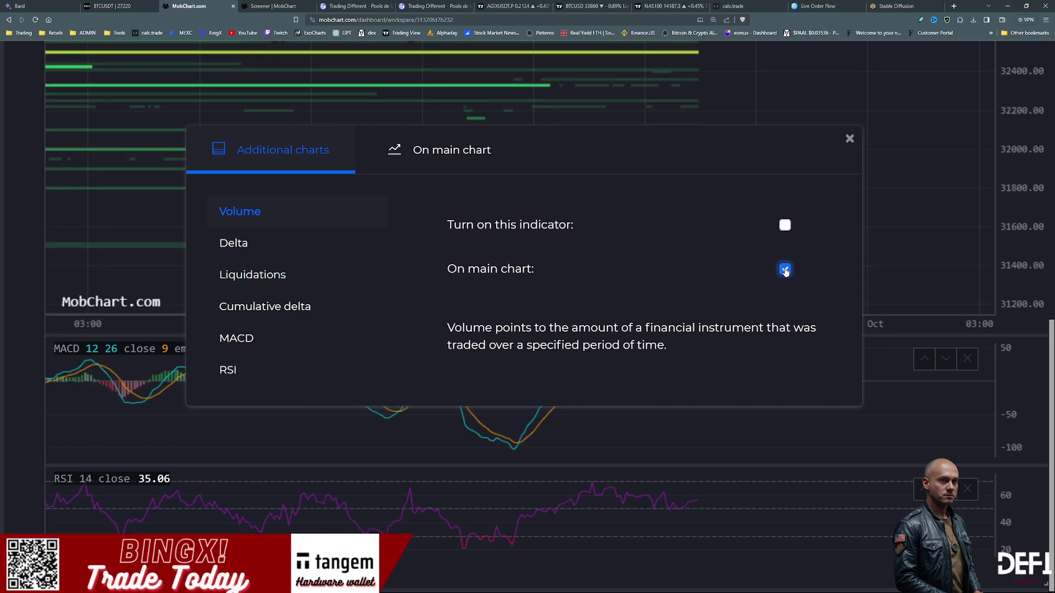
pyautogui.scroll(5, 1023, 246)
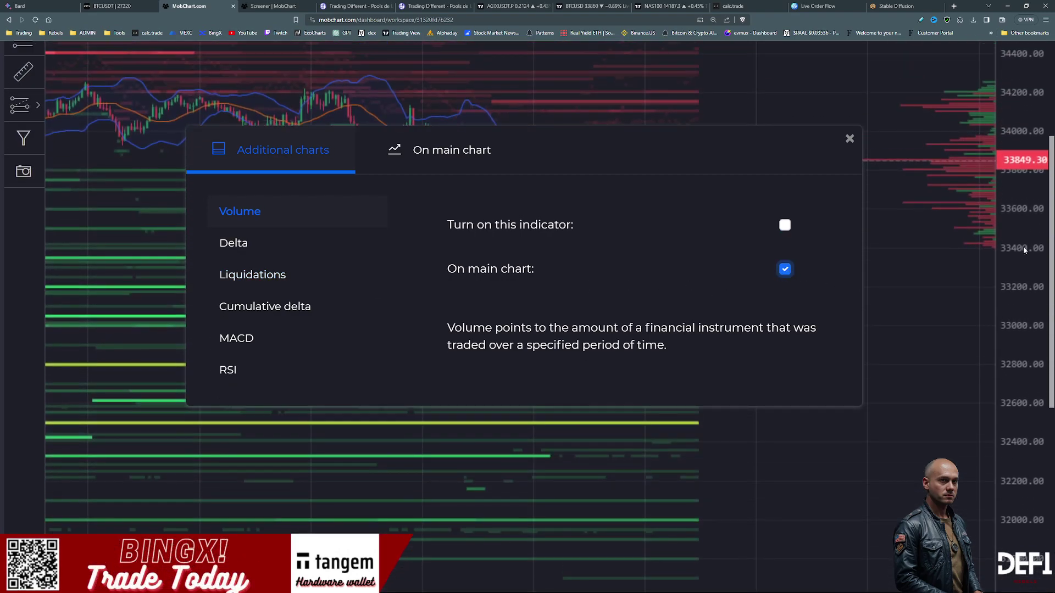
# Step: Turn on the Cumulative delta indicator, view its pane with the settings window moved aside, and turn it off again
pyautogui.click(281, 309)
pyautogui.click(784, 226)
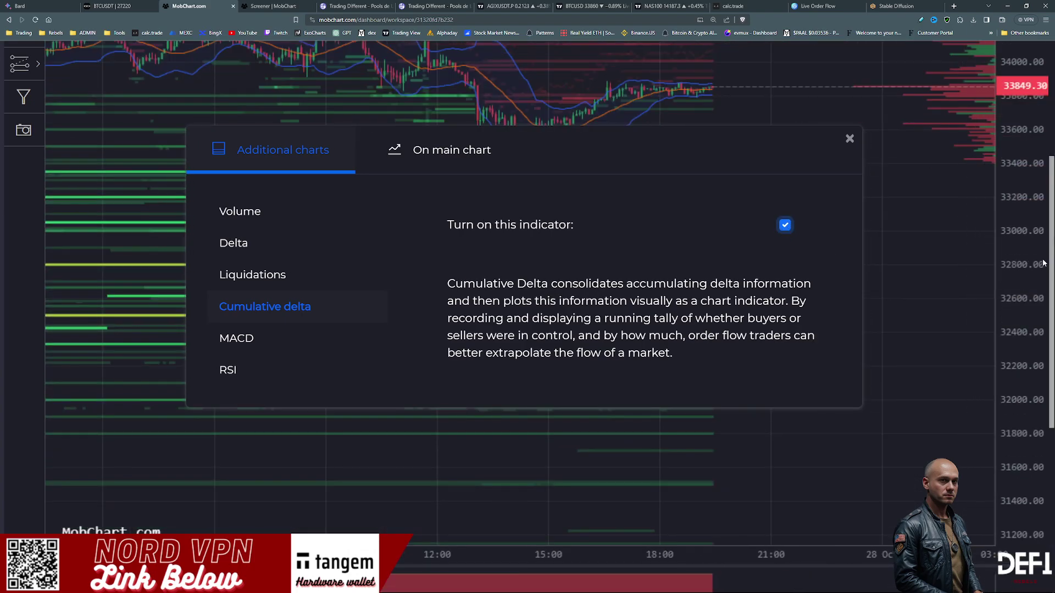
pyautogui.scroll(-2, 1044, 269)
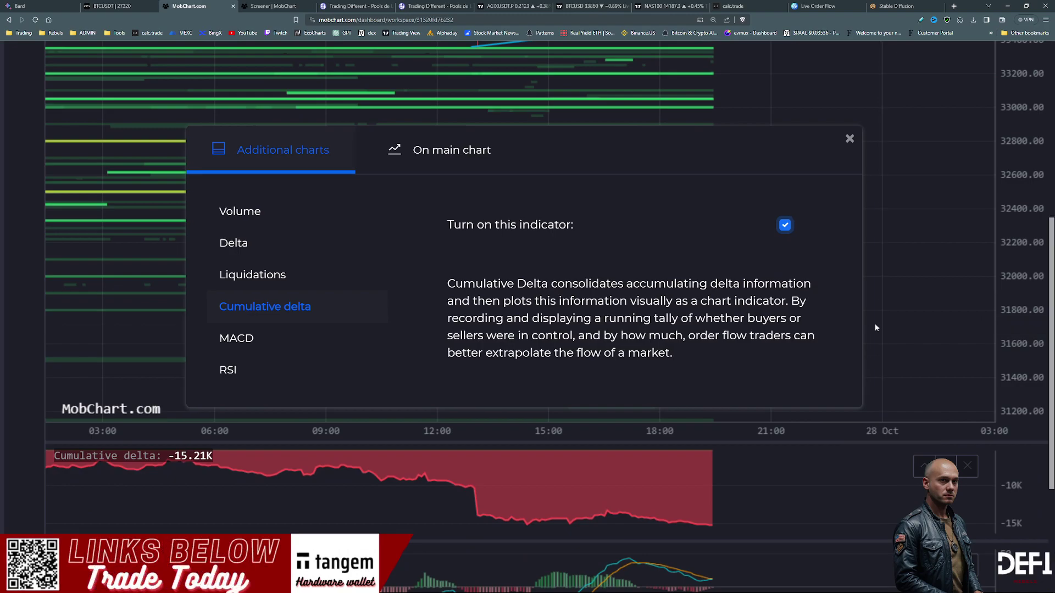
pyautogui.moveTo(671, 144); pyautogui.dragTo(724, 108)
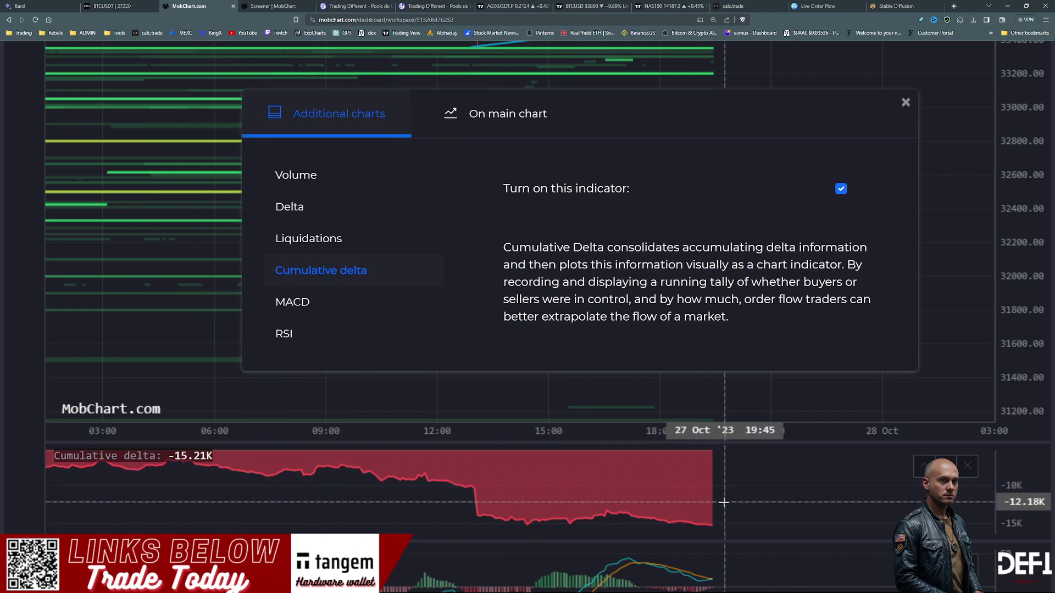
pyautogui.click(841, 189)
# Step: Review the settings and descriptions of the MACD and RSI indicators
pyautogui.click(299, 307)
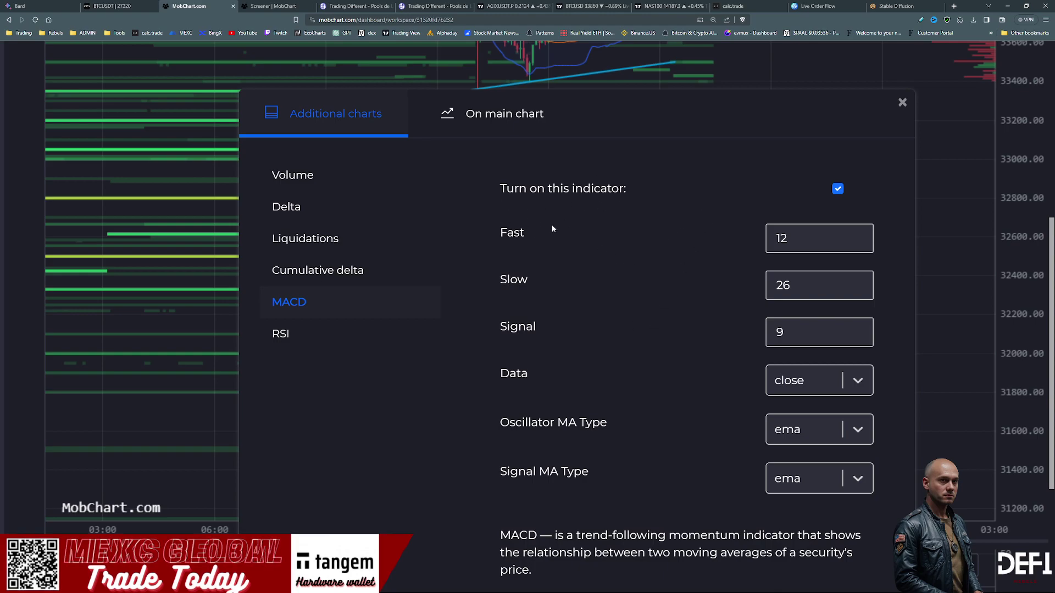
pyautogui.click(331, 335)
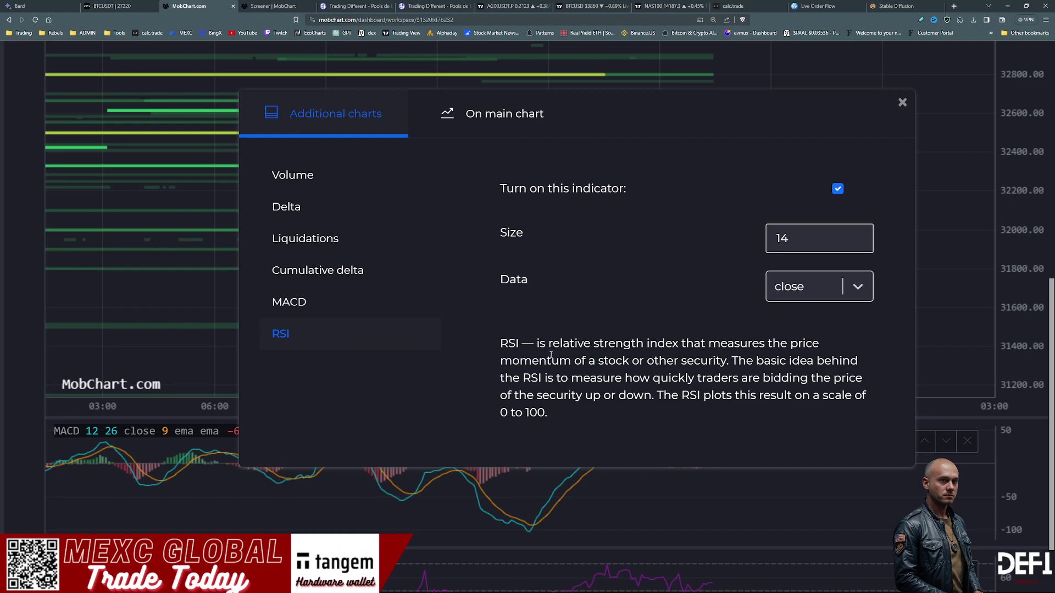
# Step: Among the main chart indicators, set the Orderbook heatmap palette to the red-to-yellow and green-to-yellow gradient
pyautogui.click(509, 118)
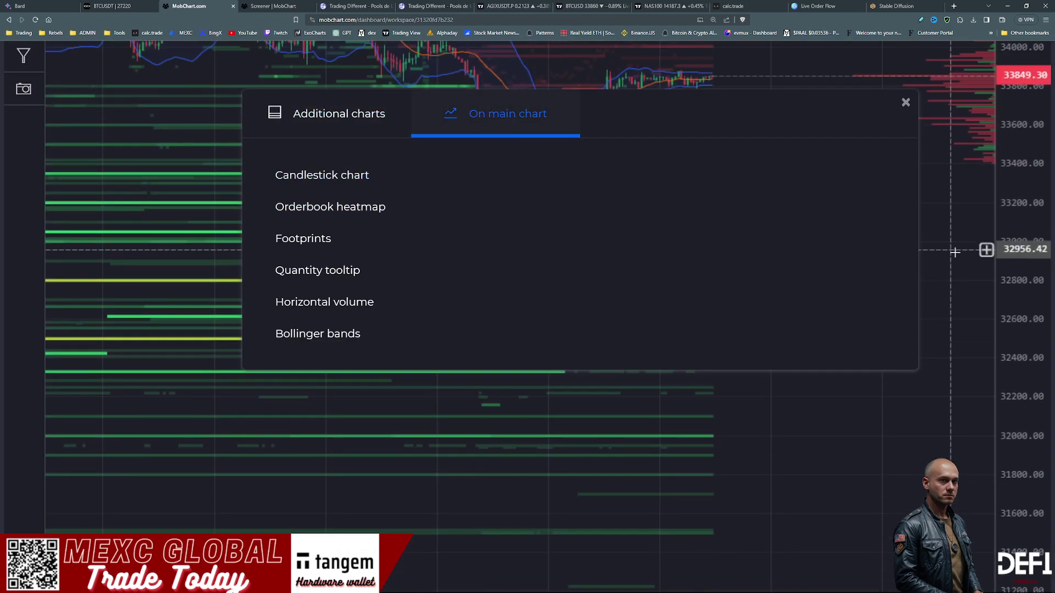
pyautogui.scroll(5, 985, 242)
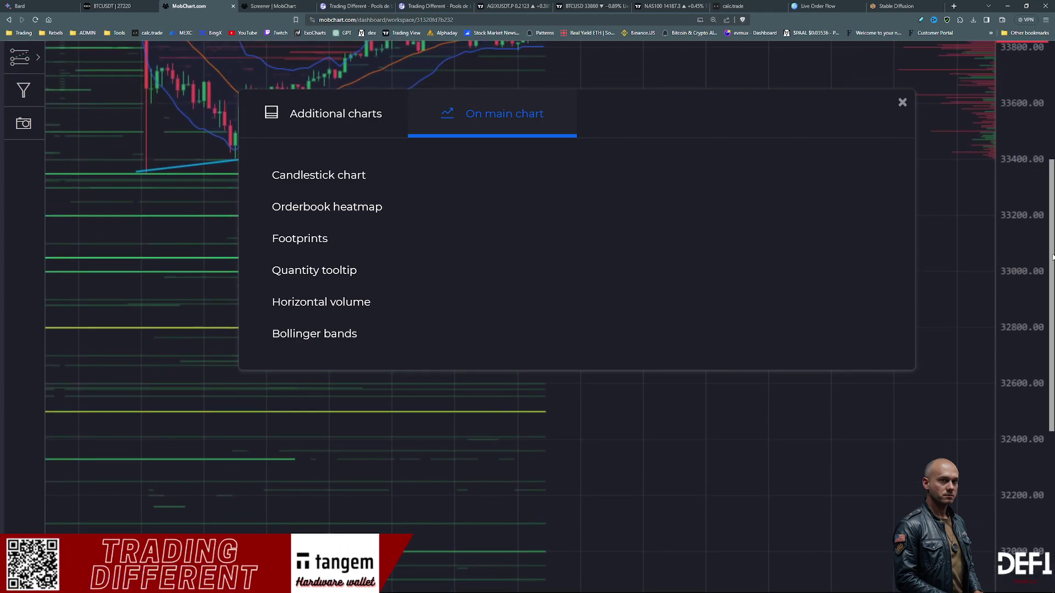
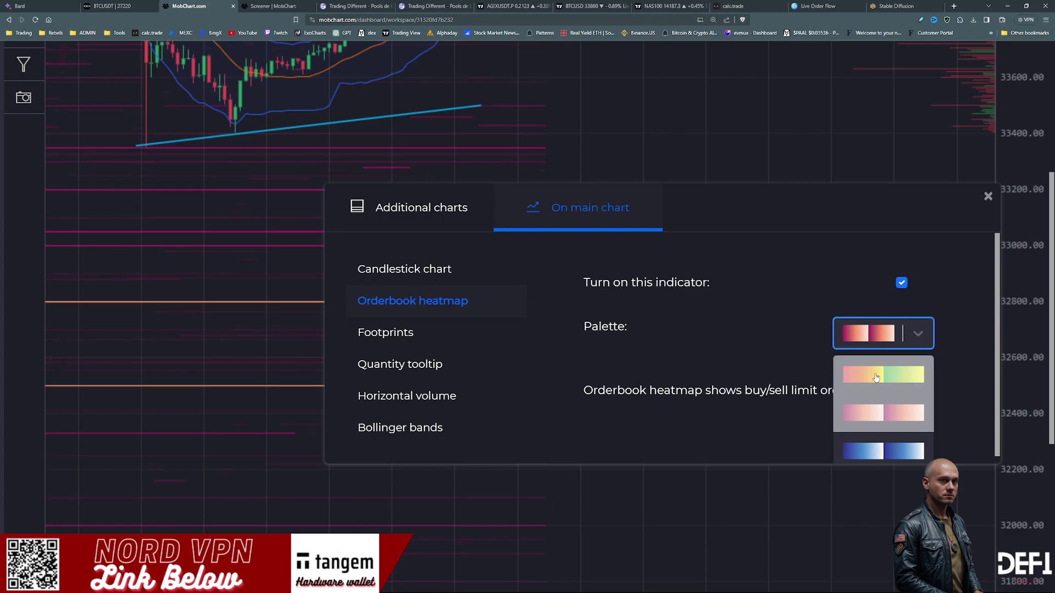
pyautogui.click(876, 376)
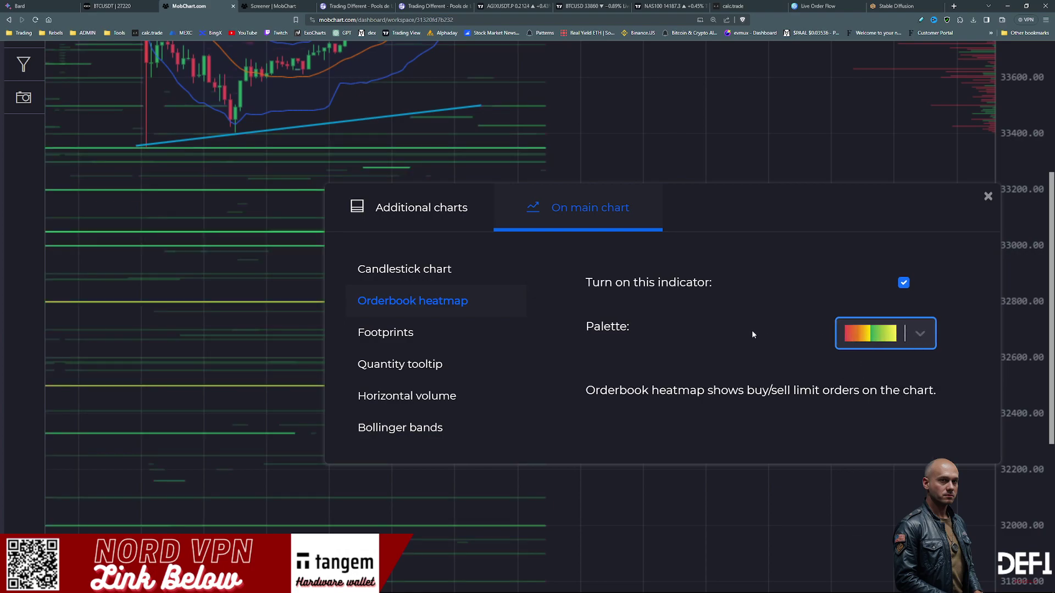
# Step: Turn on the Footprints indicator and move its settings window clear of the candles
pyautogui.click(428, 332)
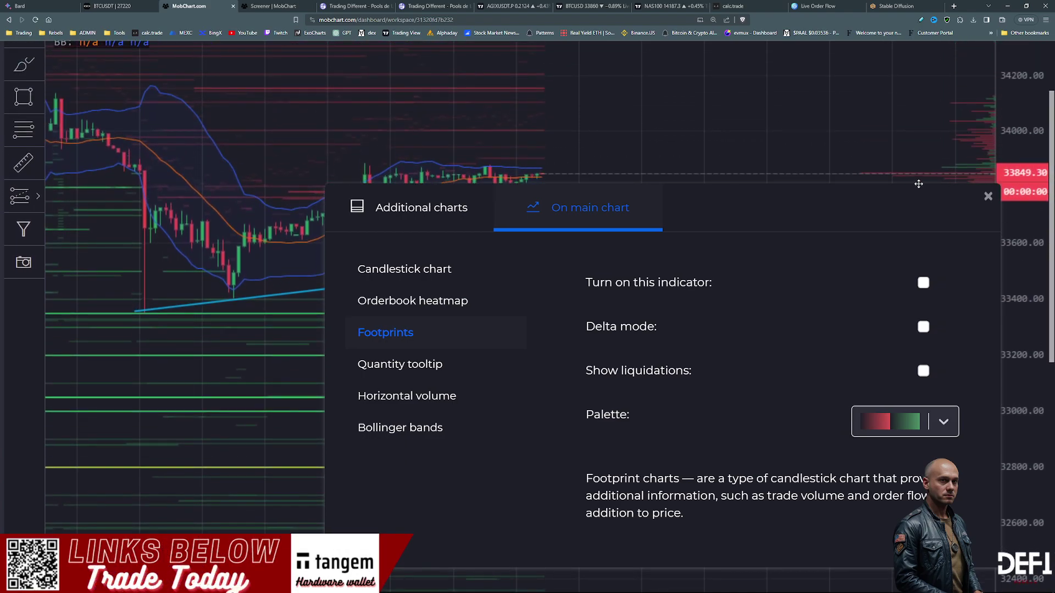
pyautogui.moveTo(854, 196); pyautogui.dragTo(833, 242)
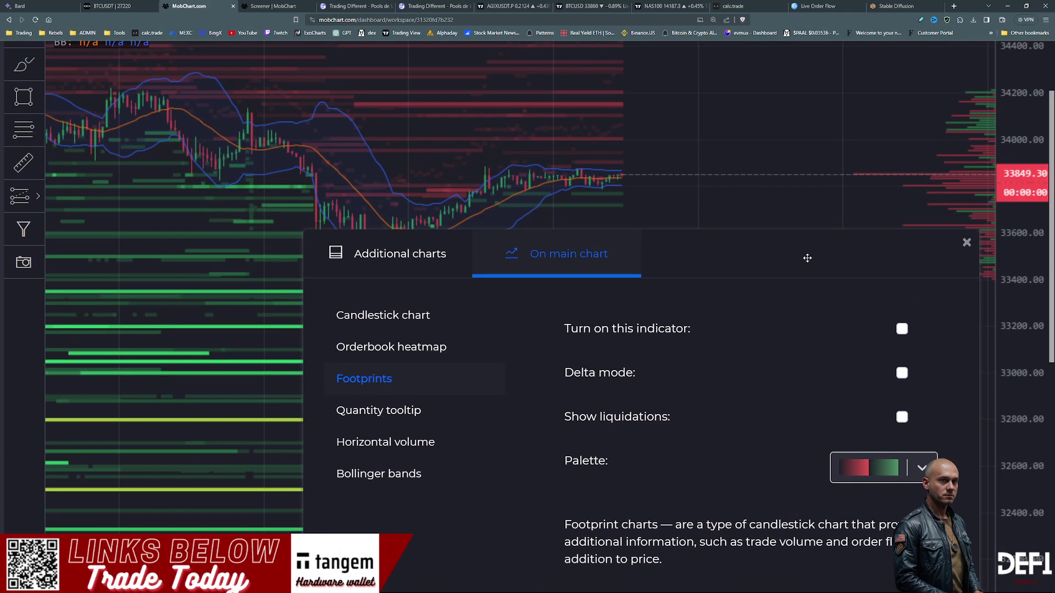
pyautogui.click(902, 329)
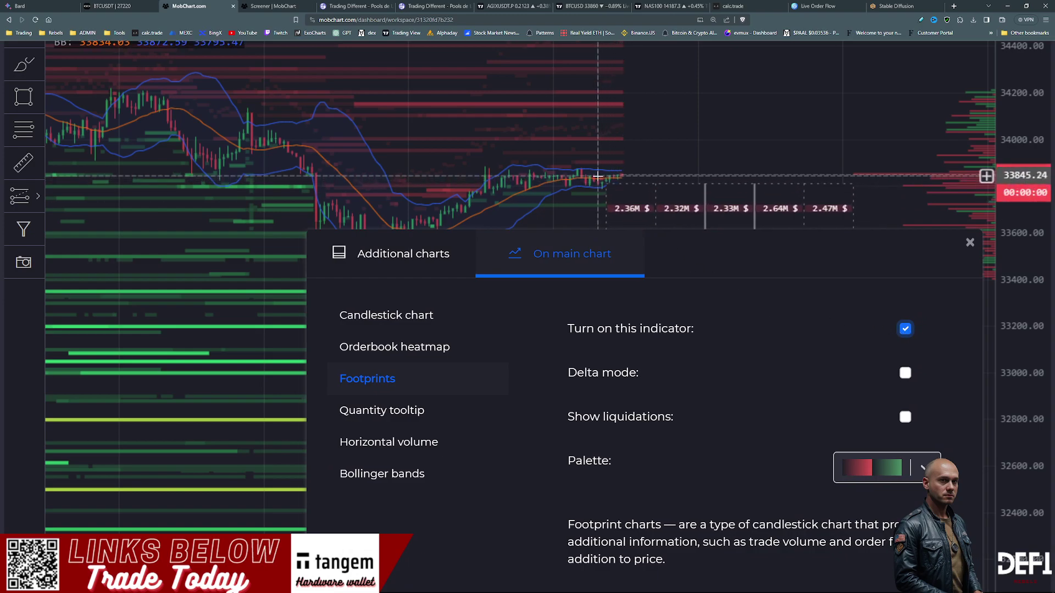
pyautogui.moveTo(855, 242); pyautogui.dragTo(566, 445)
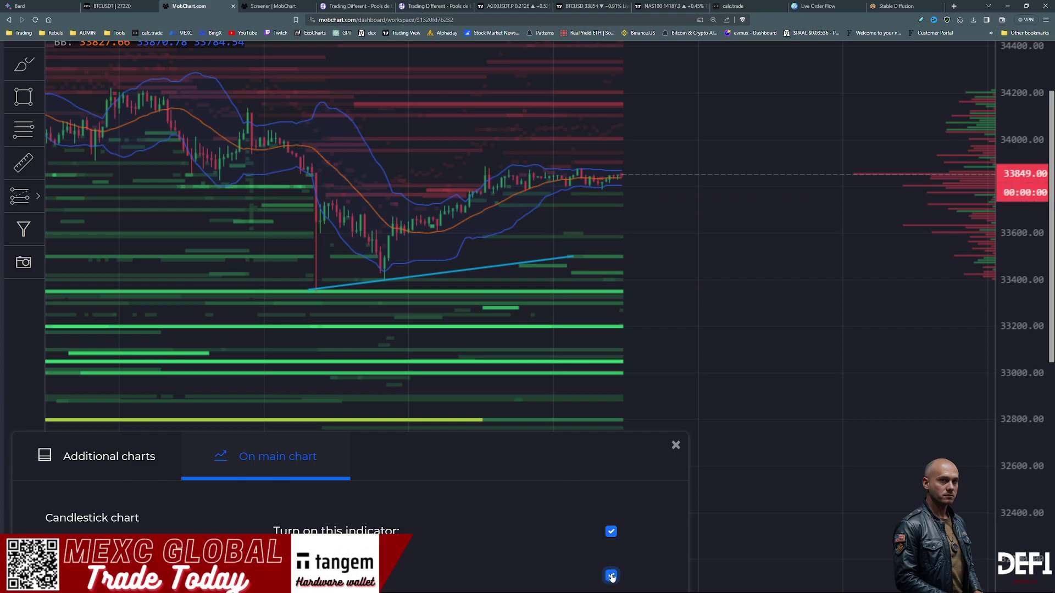
# Step: Try the Footprints indicator off and on with Delta mode and Show liquidations enabled, finishing with both options off
pyautogui.scroll(-1, 610, 528)
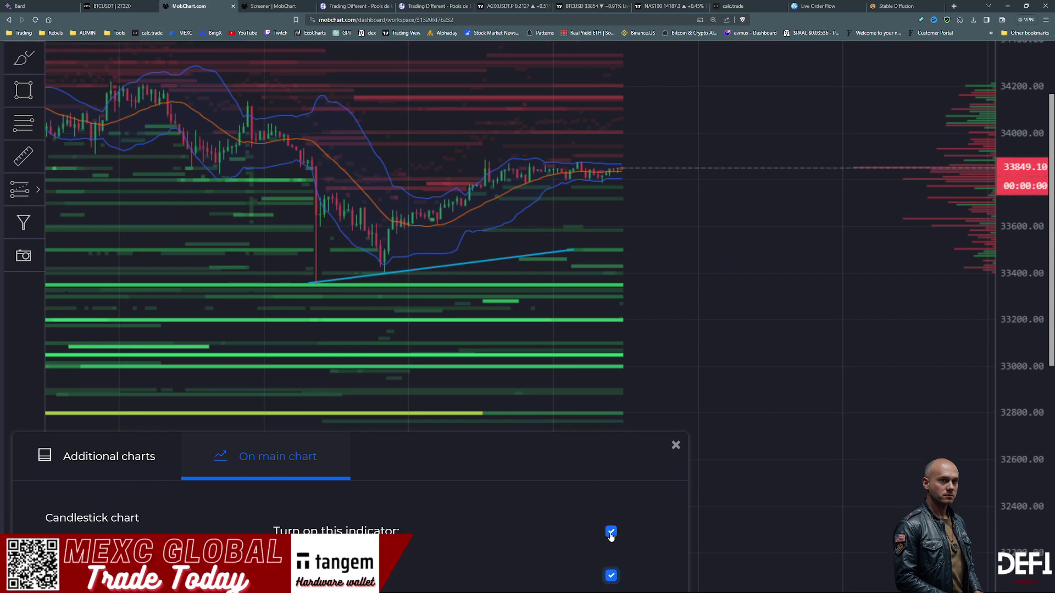
pyautogui.moveTo(618, 442); pyautogui.dragTo(684, 283)
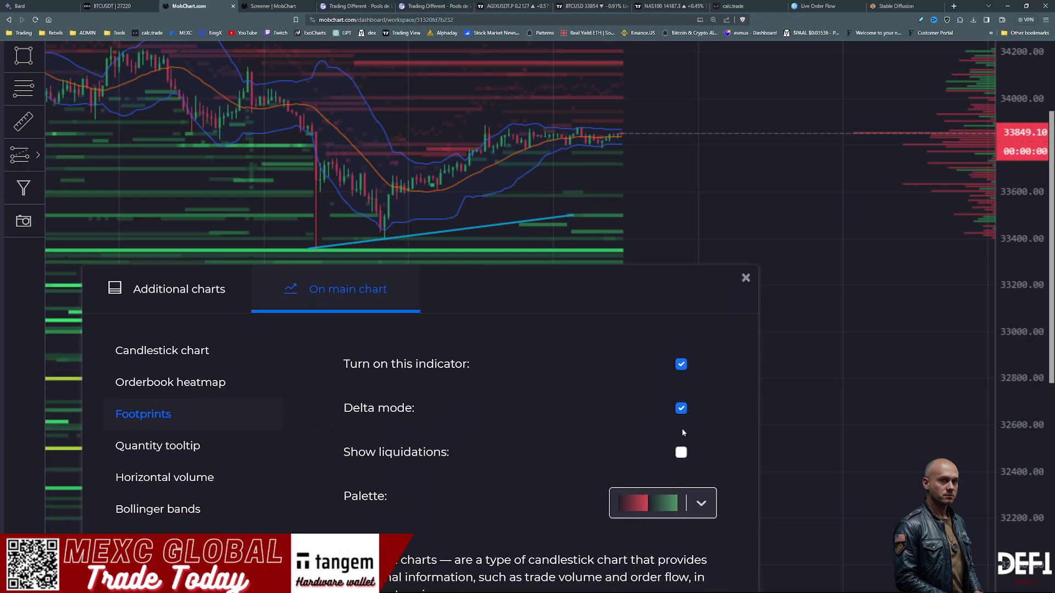
pyautogui.click(681, 364)
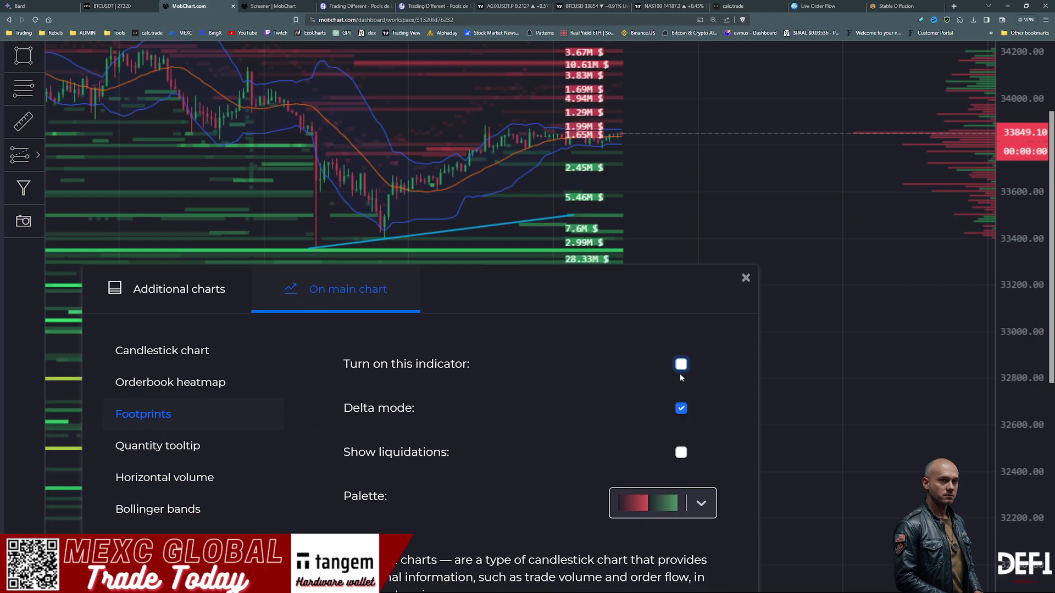
pyautogui.click(681, 408)
pyautogui.click(681, 408)
pyautogui.click(681, 453)
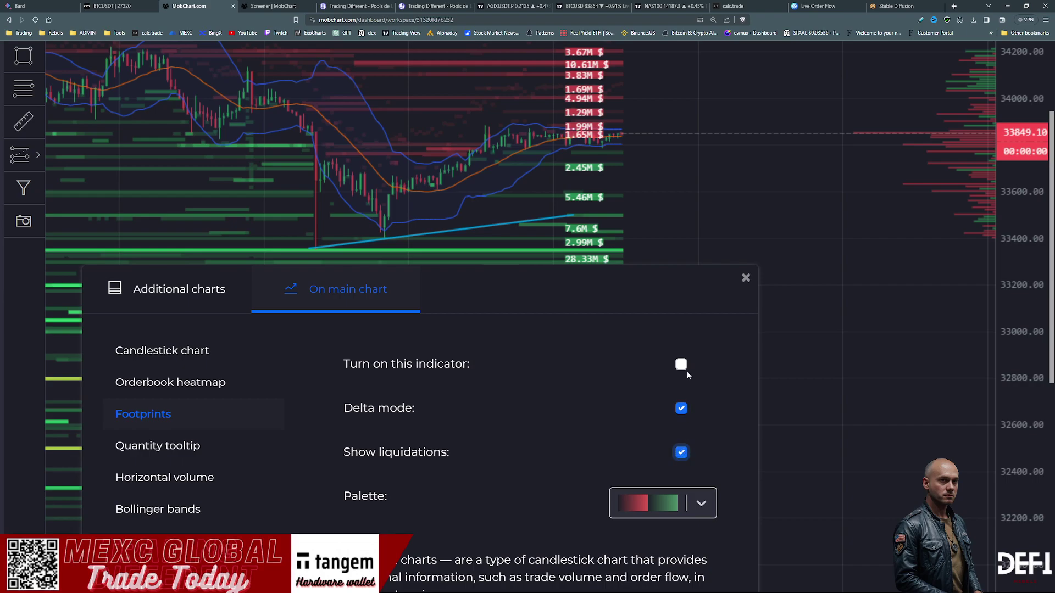
pyautogui.click(683, 367)
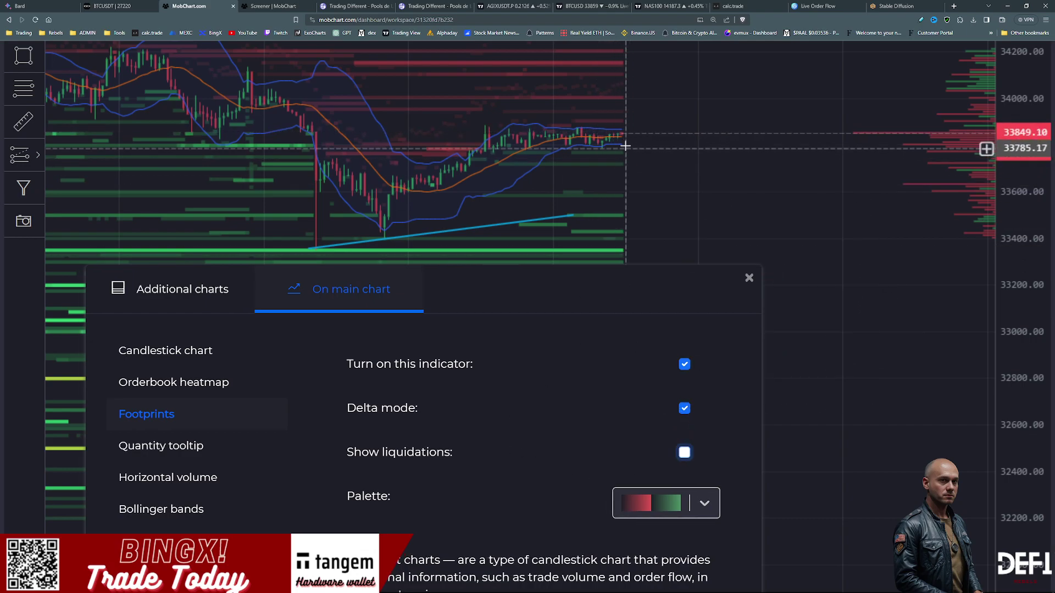
pyautogui.click(682, 451)
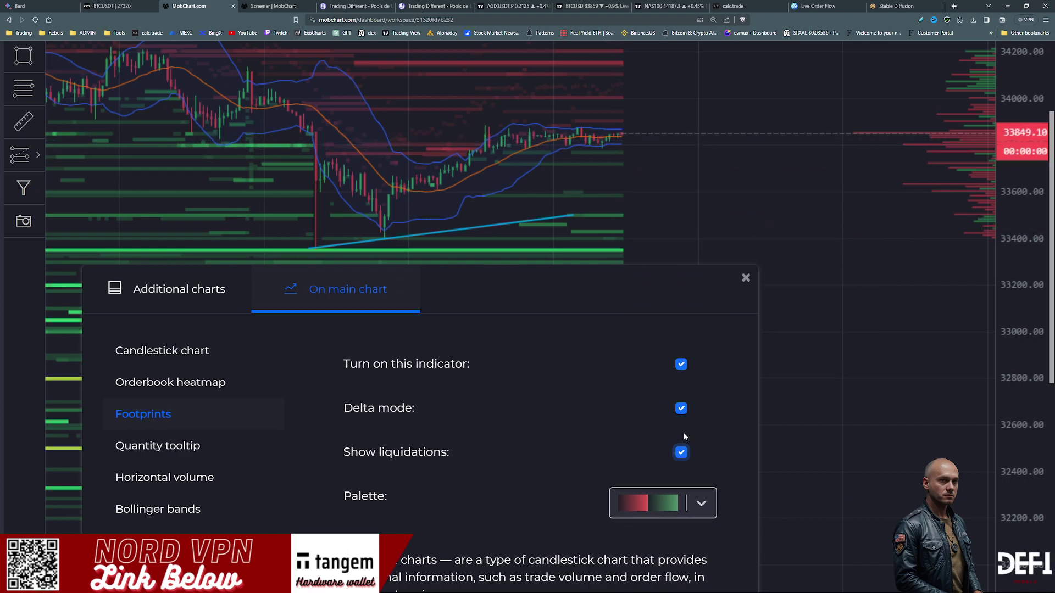
pyautogui.click(682, 409)
pyautogui.click(681, 452)
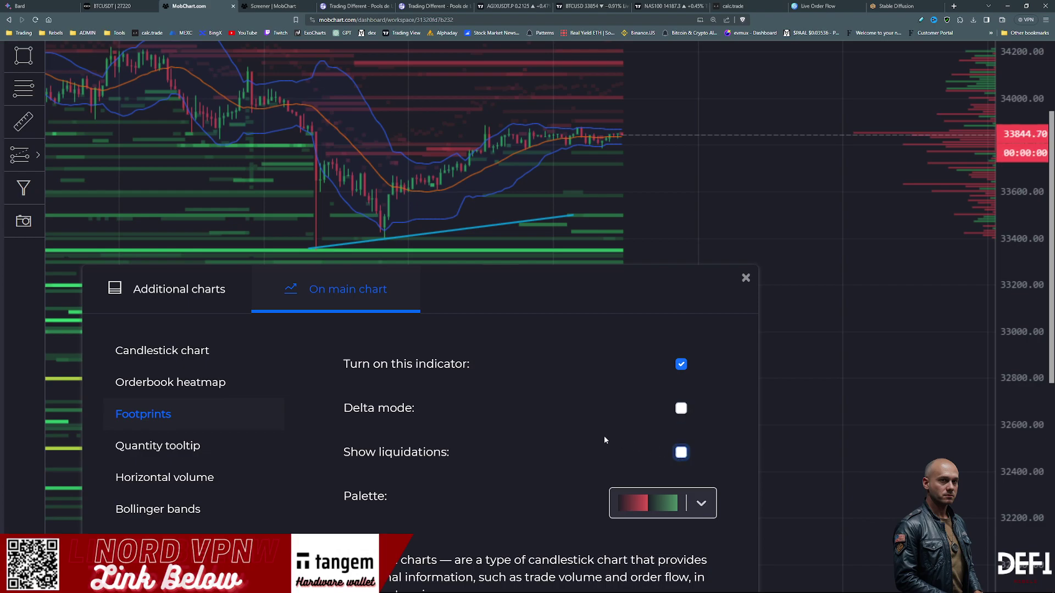
# Step: Open the Quantity tooltip settings, toggle the indicator and its Anvanced mode off and back on, and return to the candles
pyautogui.scroll(-2, 471, 452)
pyautogui.click(163, 446)
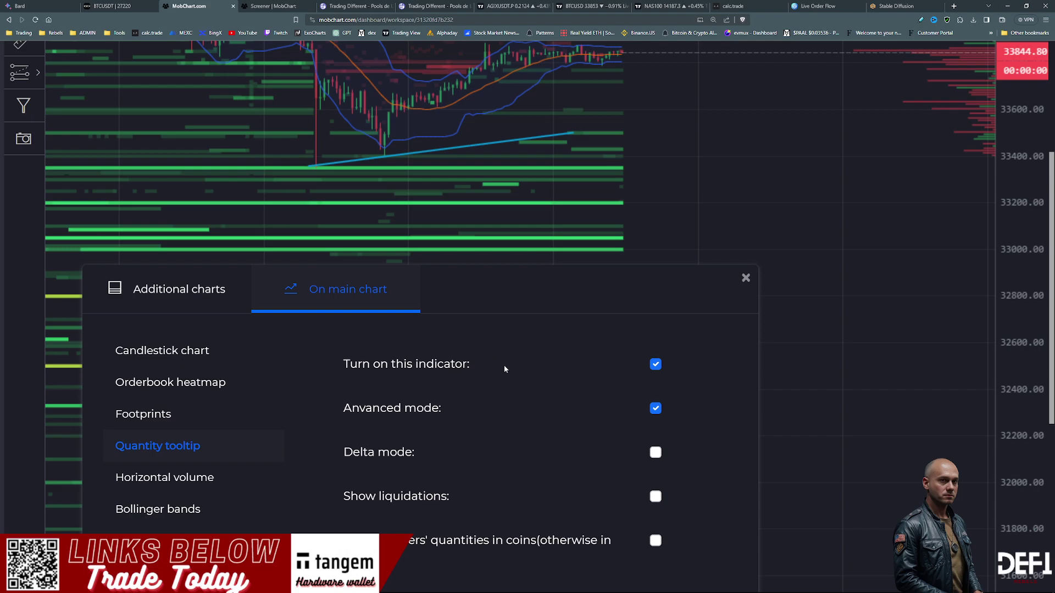
pyautogui.click(655, 365)
pyautogui.click(656, 364)
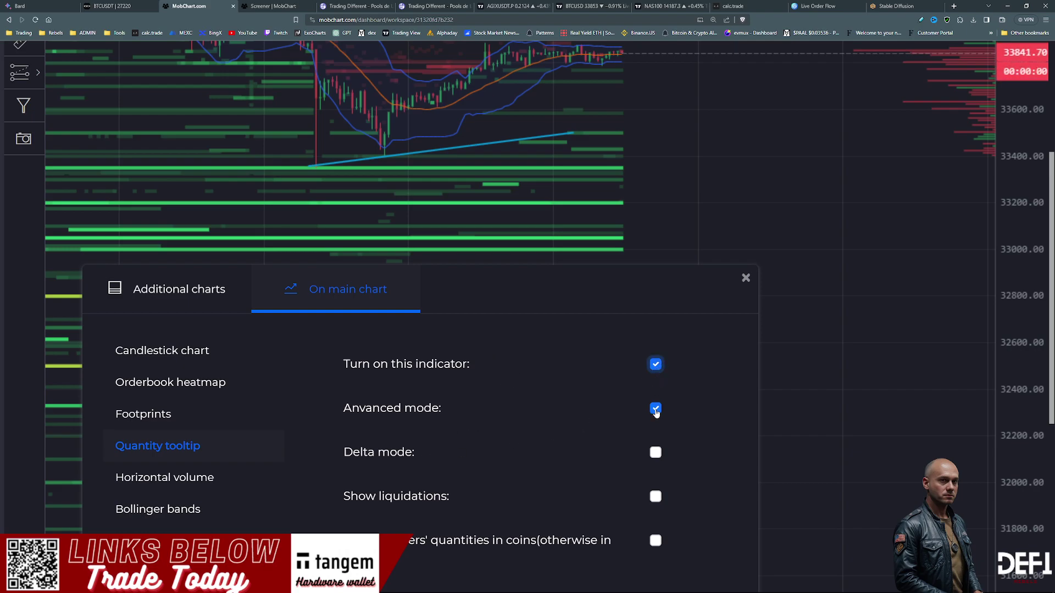
pyautogui.click(655, 409)
pyautogui.click(656, 410)
pyautogui.scroll(2, 1034, 280)
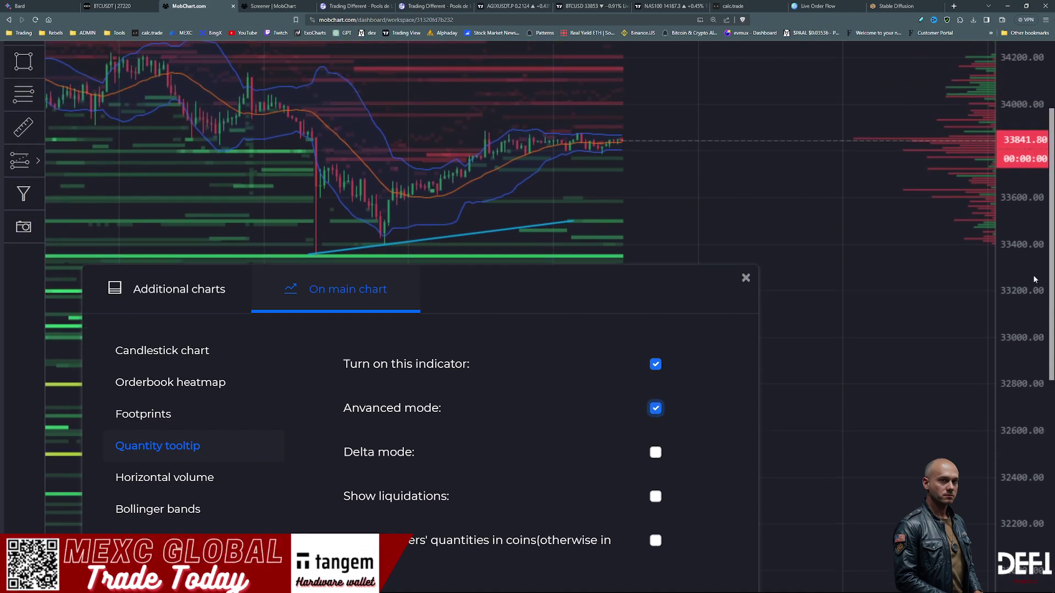
pyautogui.scroll(1, 1034, 280)
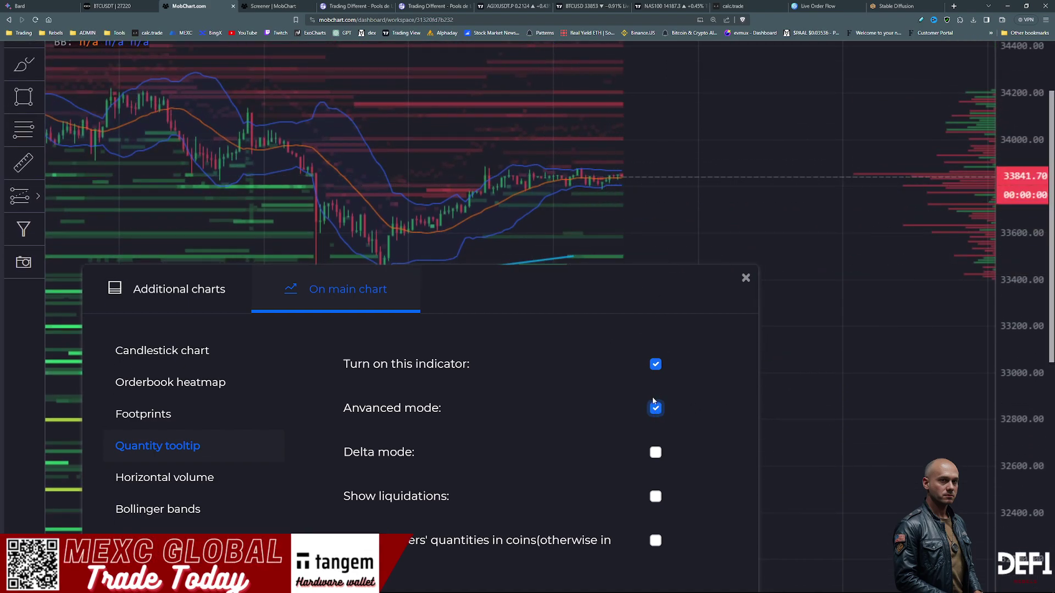
# Step: Try the Quantity tooltip's Anvanced mode and Show liquidations options on and off, leaving both turned off
pyautogui.click(654, 407)
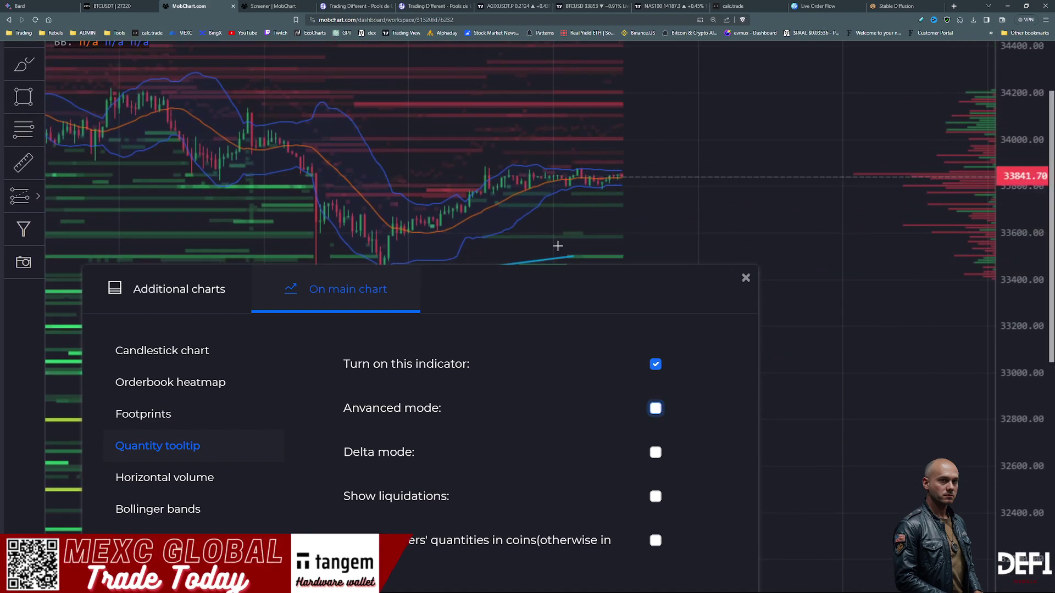
pyautogui.click(653, 410)
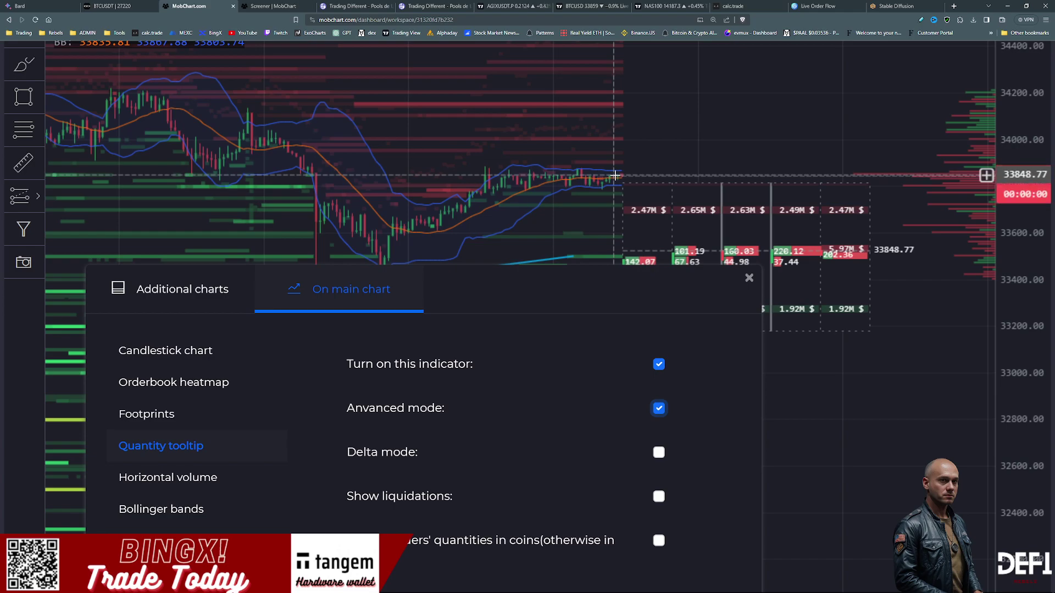
pyautogui.click(655, 408)
pyautogui.click(656, 497)
pyautogui.click(655, 497)
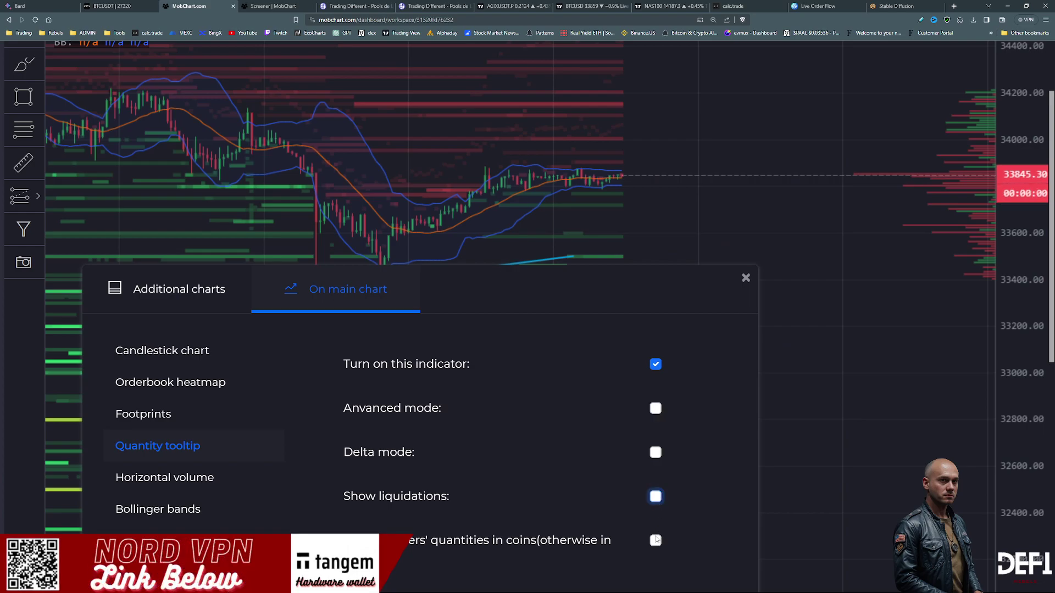
pyautogui.scroll(-1, 657, 540)
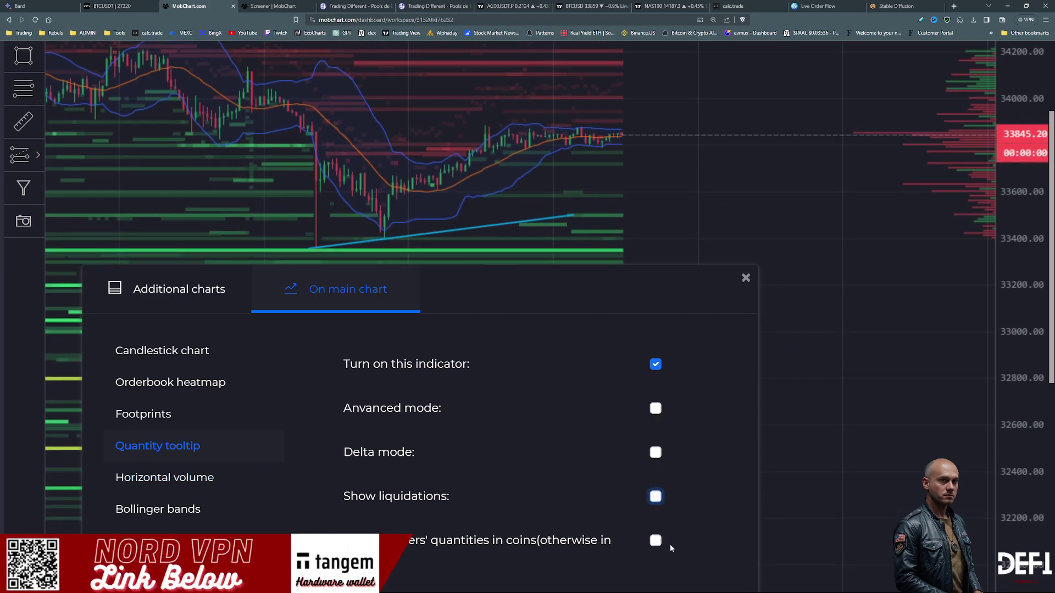
# Step: Increase the Horizontal volume histogram size to about a quarter of its range, and view the Bollinger bands settings
pyautogui.click(198, 485)
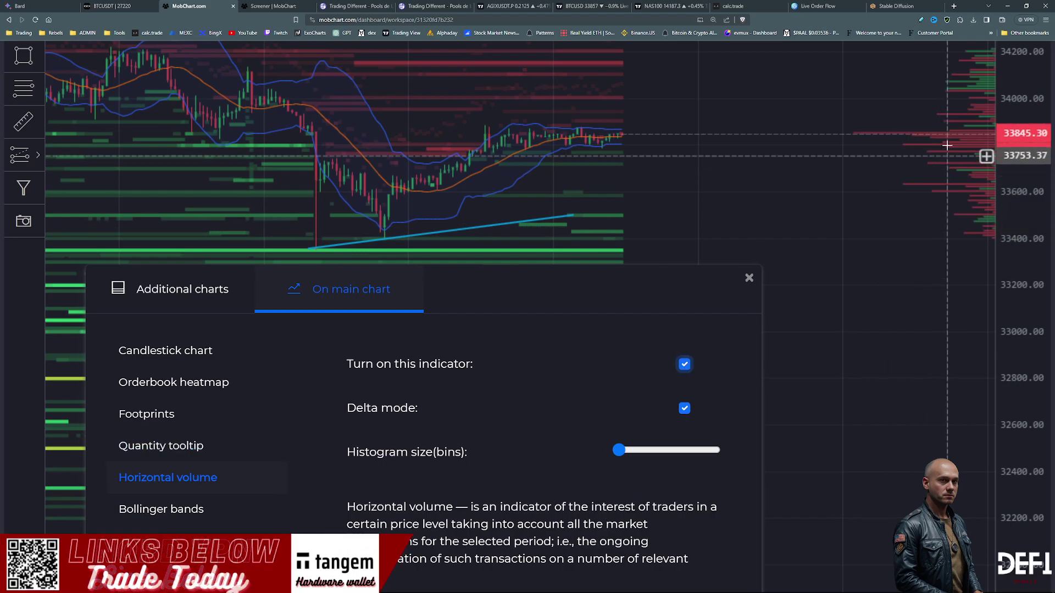
pyautogui.moveTo(616, 450); pyautogui.dragTo(639, 450)
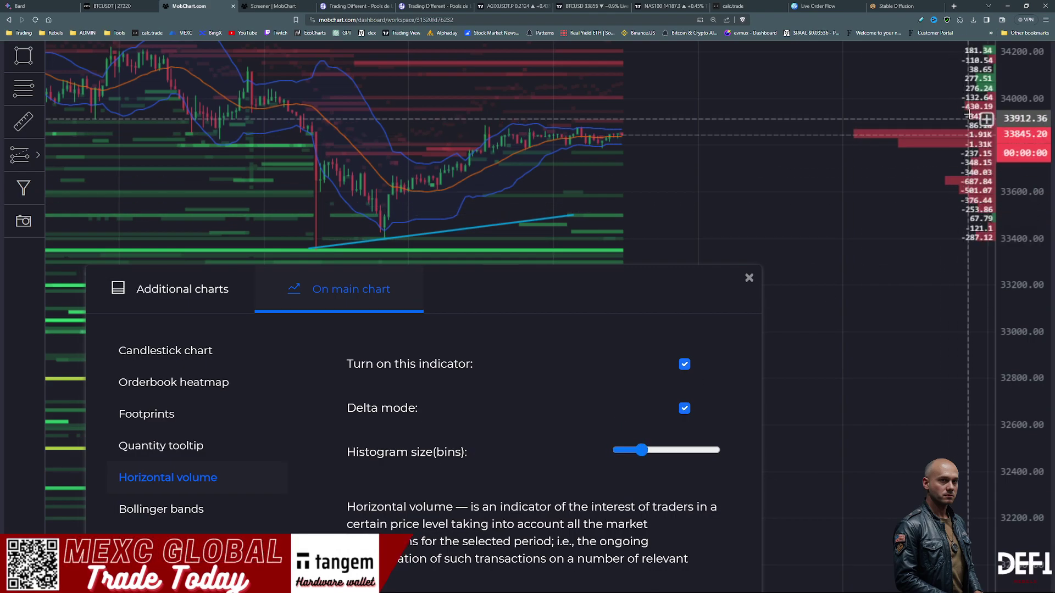
pyautogui.click(198, 507)
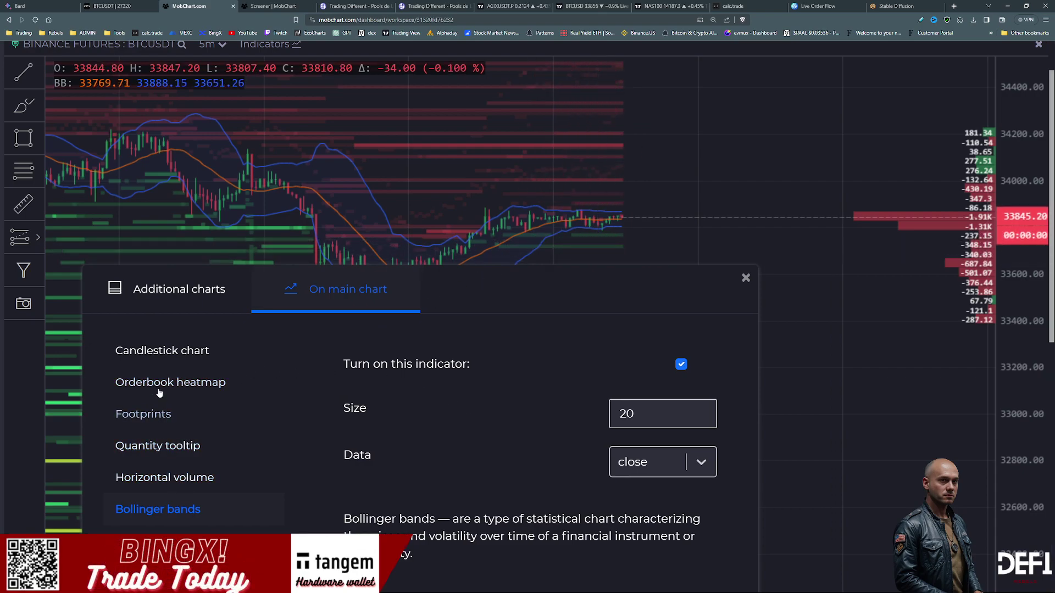
# Step: Try Delta mode and Show liquidations in the Footprints settings, finishing with the indicator and both options turned off
pyautogui.click(154, 427)
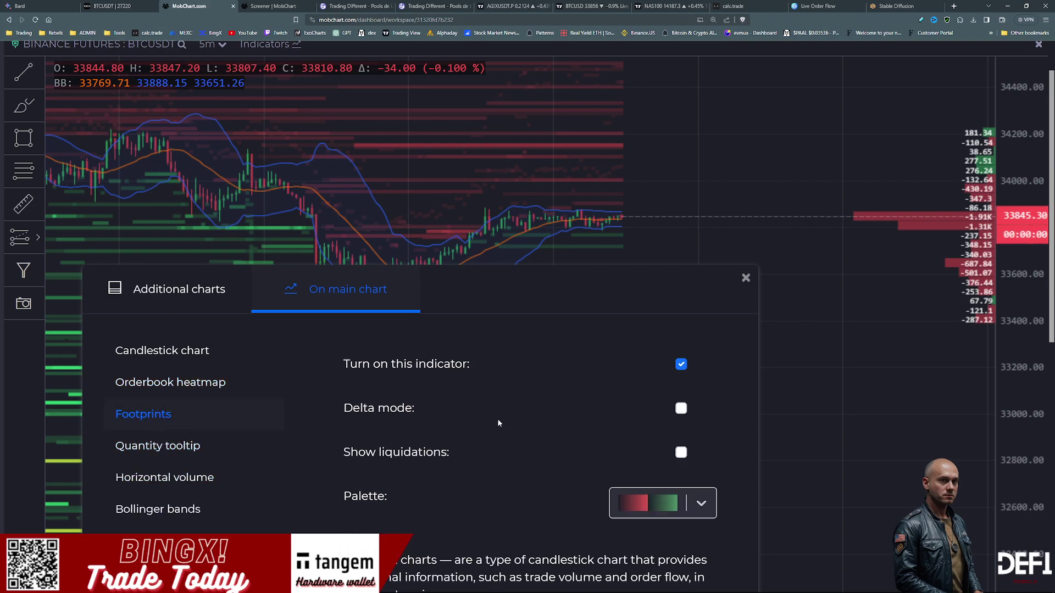
pyautogui.click(681, 408)
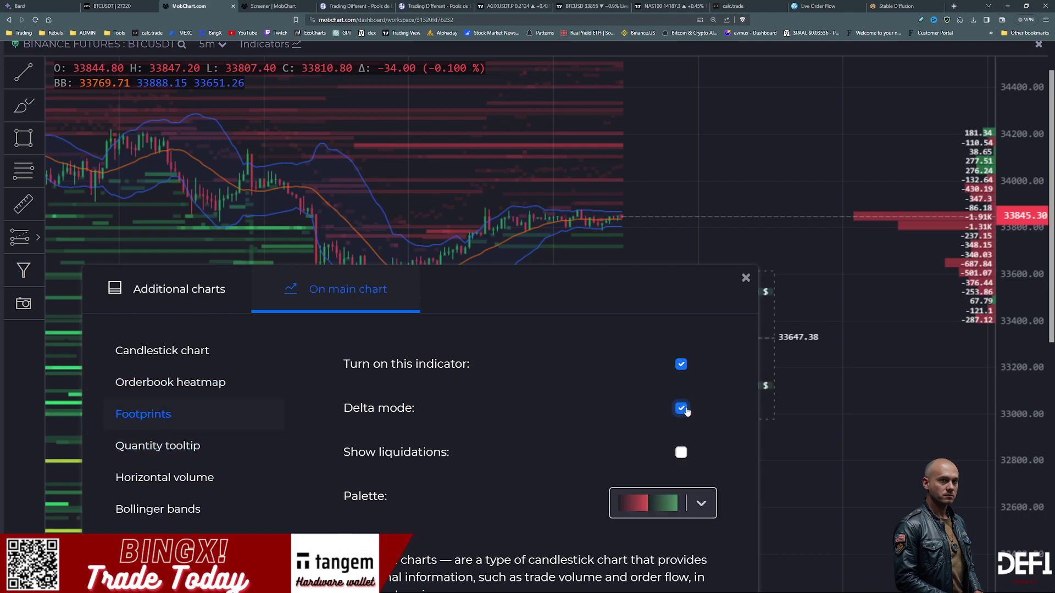
pyautogui.click(680, 452)
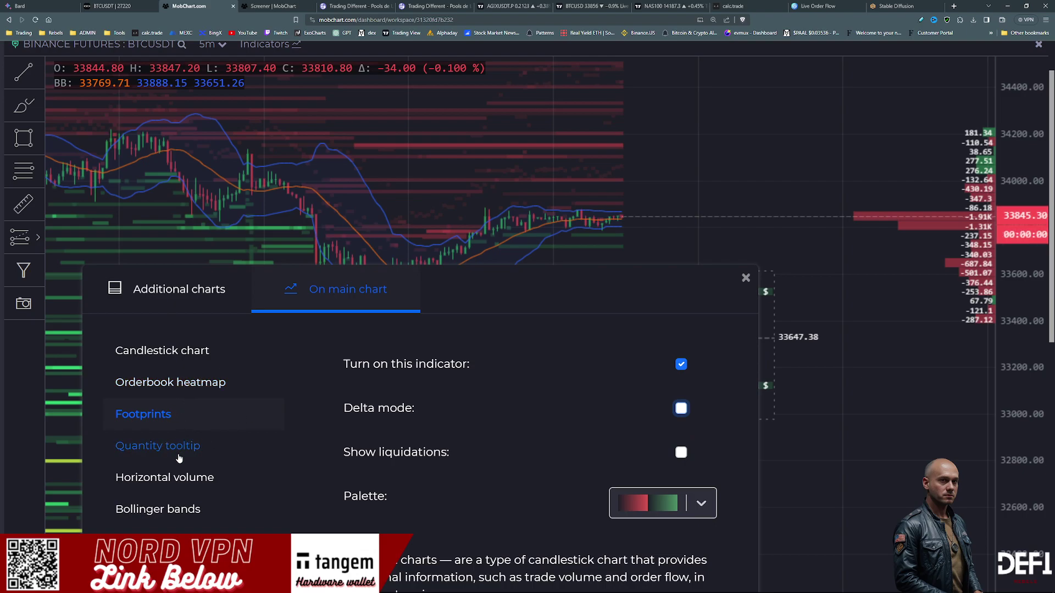
pyautogui.scroll(-2, 592, 441)
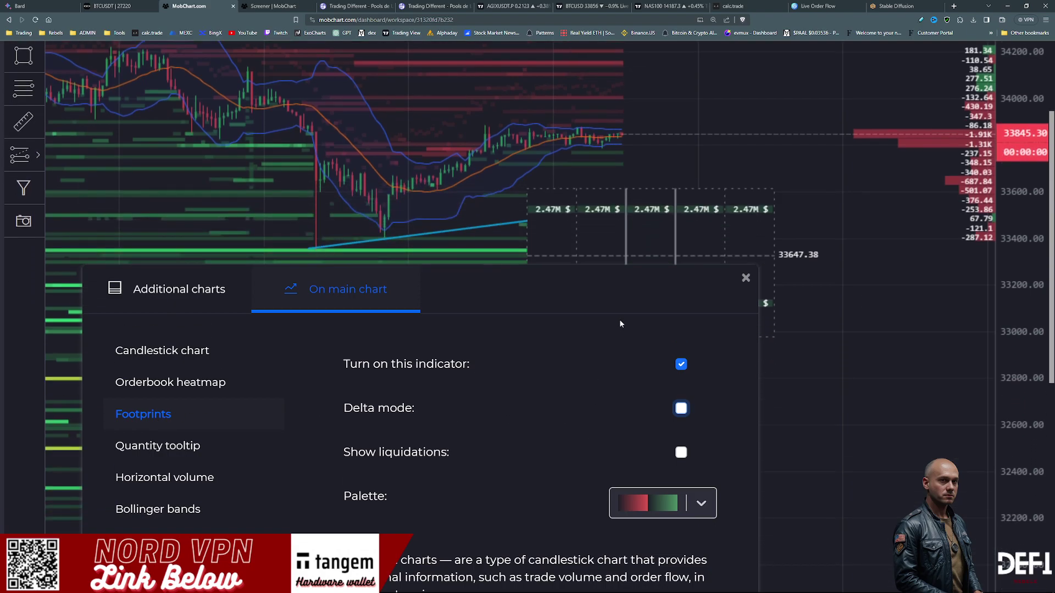
pyautogui.moveTo(601, 276); pyautogui.dragTo(662, 211)
pyautogui.click(742, 344)
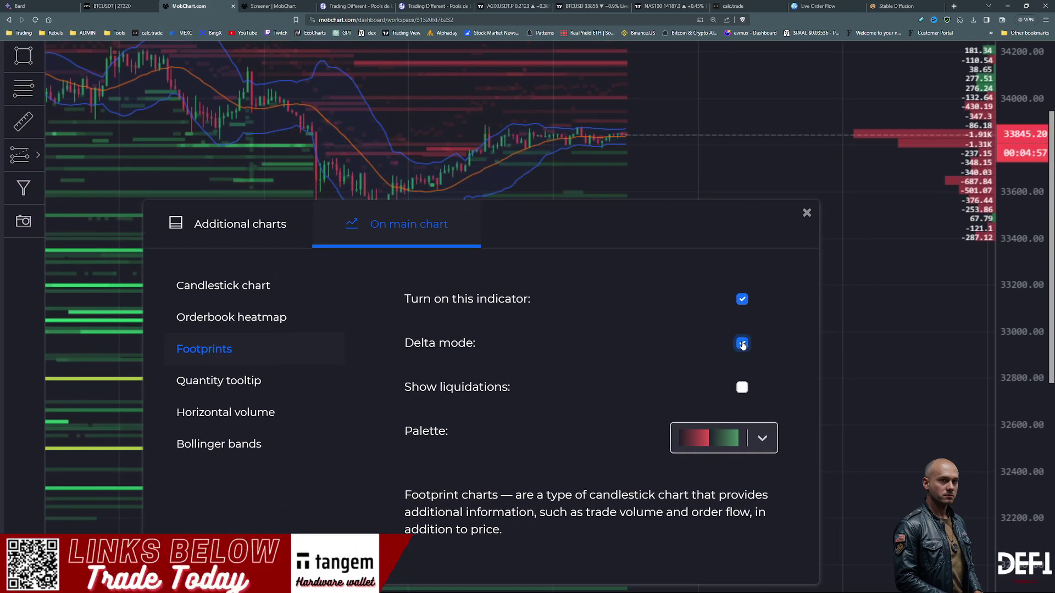
pyautogui.click(742, 387)
pyautogui.click(742, 299)
pyautogui.click(742, 344)
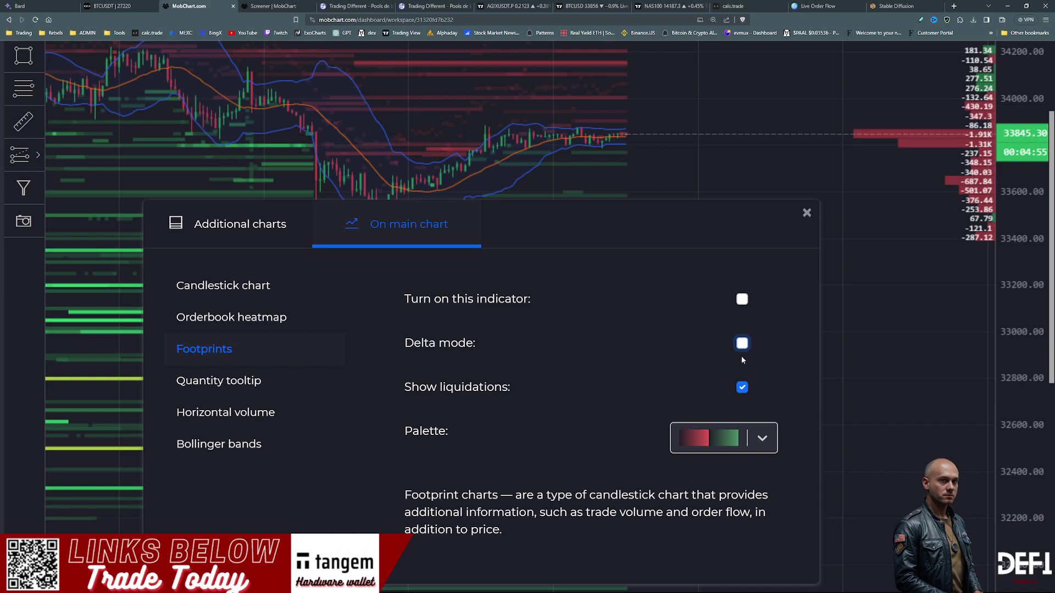
pyautogui.click(742, 388)
# Step: Turn on the Footprints indicator and reposition its settings window so the latest candles stay in view
pyautogui.scroll(-5, 860, 285)
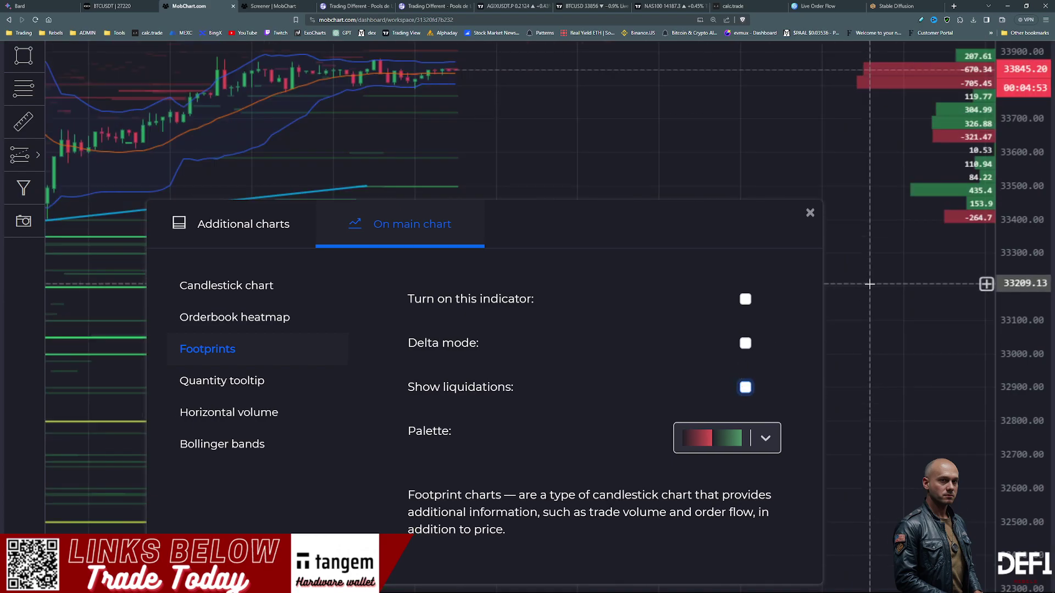
pyautogui.moveTo(860, 285); pyautogui.dragTo(614, 110)
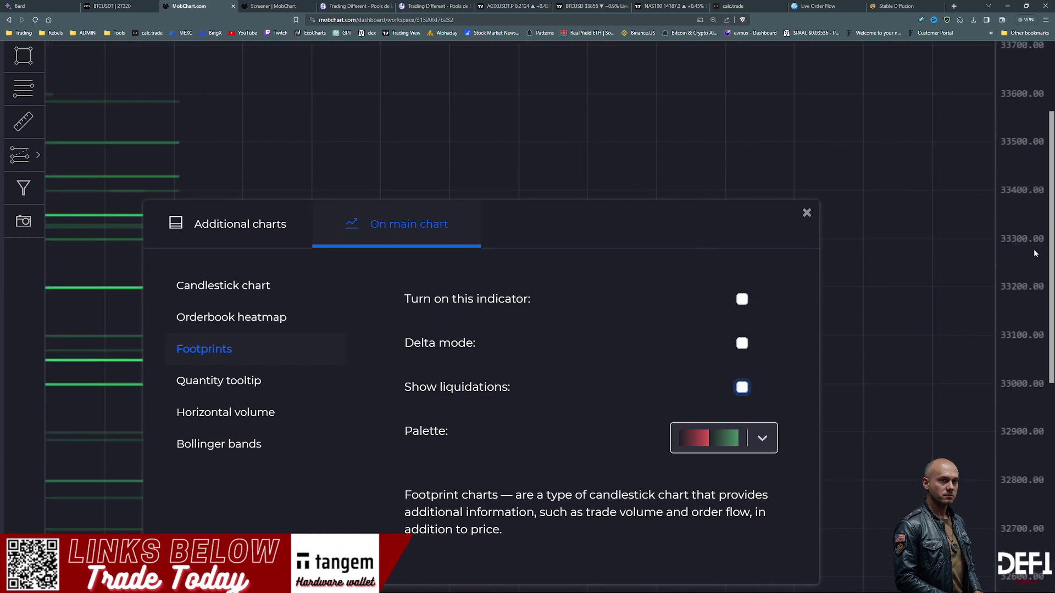
pyautogui.scroll(3, 1019, 246)
pyautogui.moveTo(544, 229); pyautogui.dragTo(755, 224)
pyautogui.scroll(5, 172, 316)
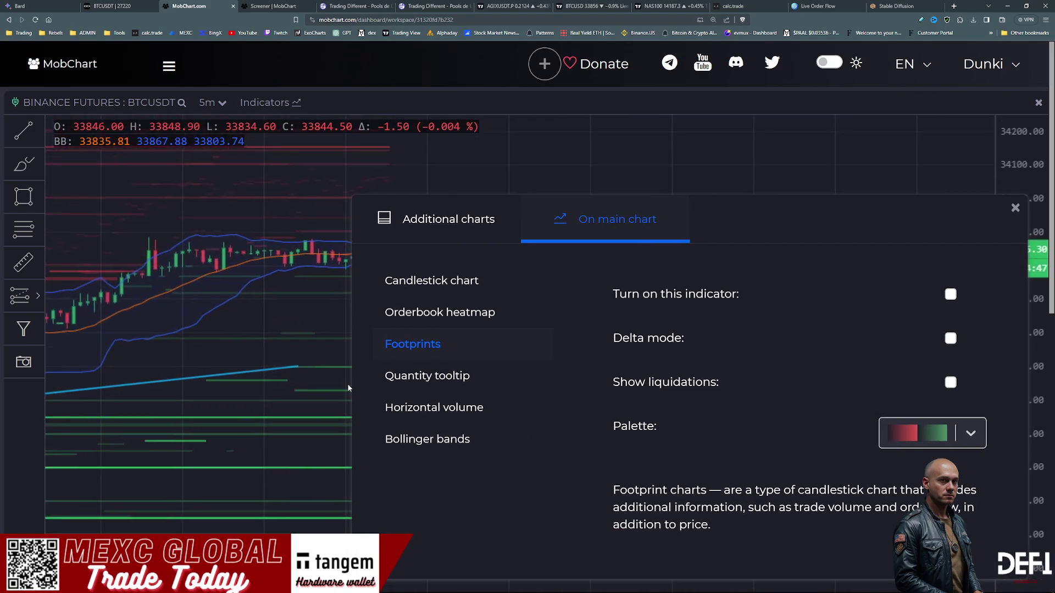
pyautogui.moveTo(117, 351); pyautogui.dragTo(56, 373)
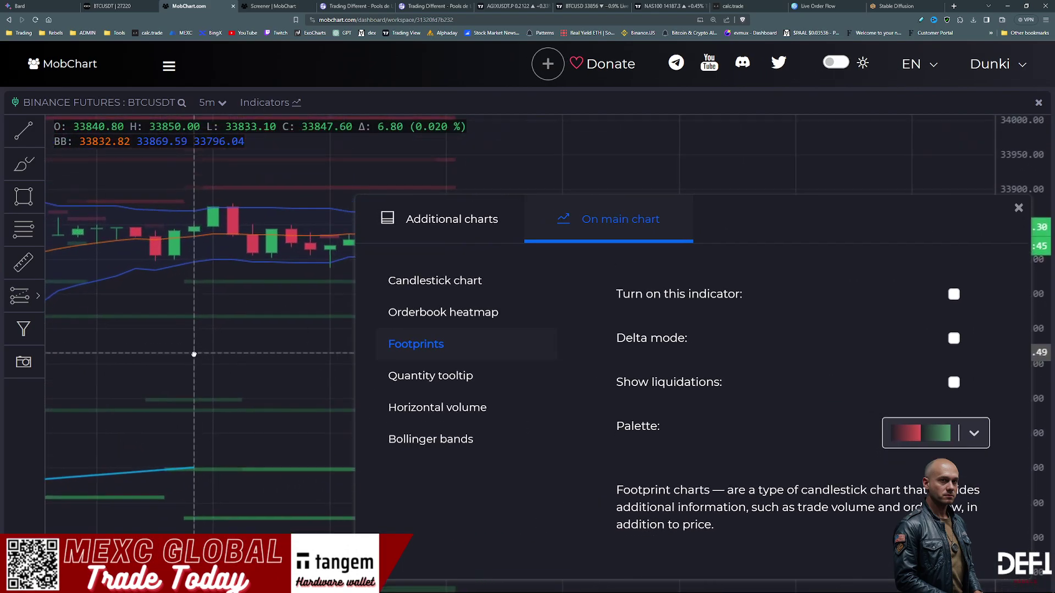
pyautogui.click(951, 295)
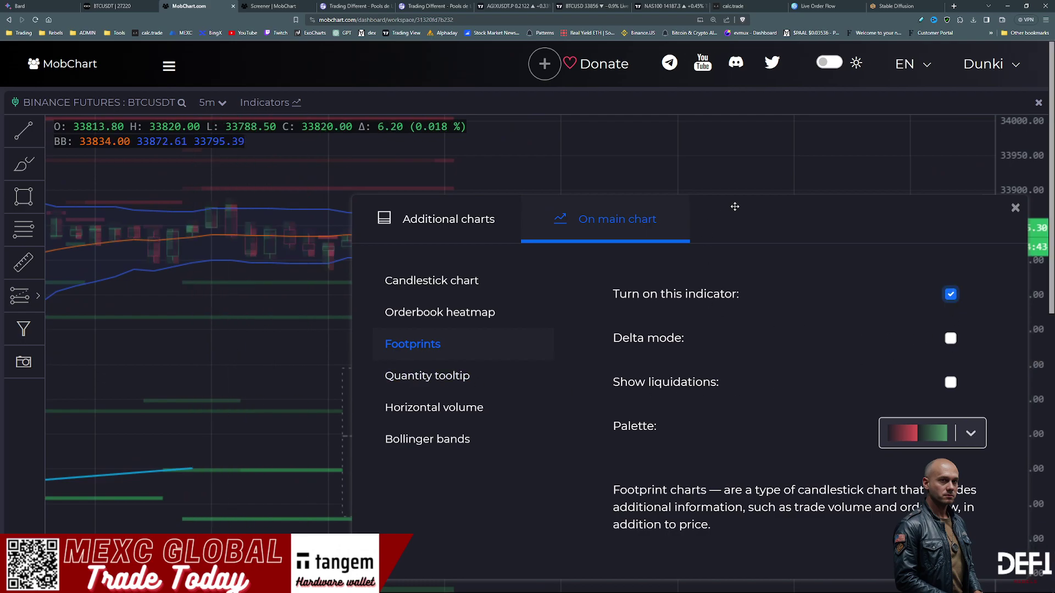
pyautogui.moveTo(734, 207); pyautogui.dragTo(470, 409)
pyautogui.moveTo(556, 294); pyautogui.dragTo(855, 278)
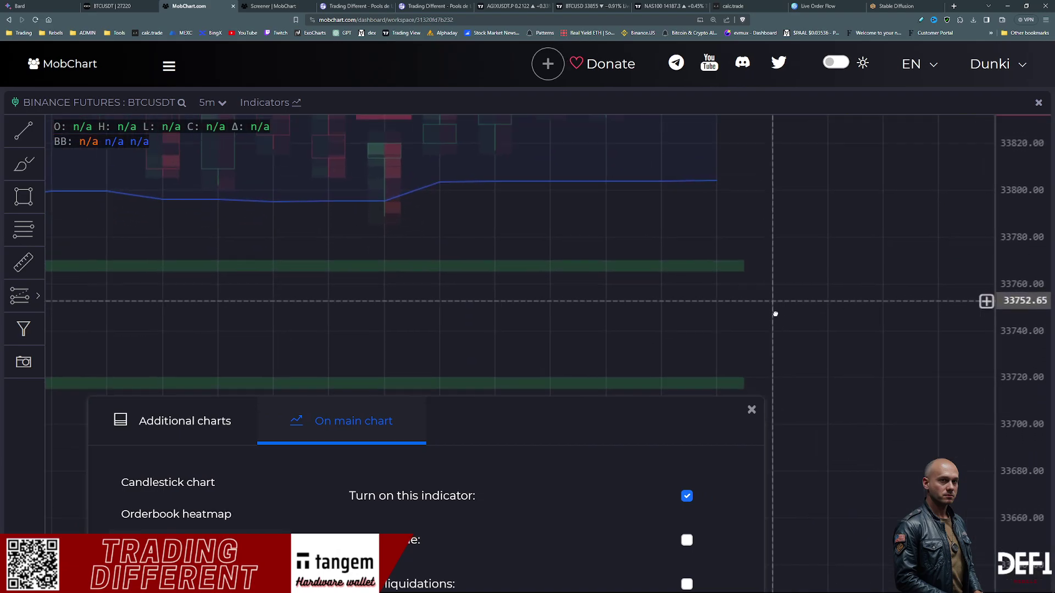
pyautogui.moveTo(775, 314); pyautogui.dragTo(803, 416)
pyautogui.moveTo(393, 387); pyautogui.dragTo(397, 296)
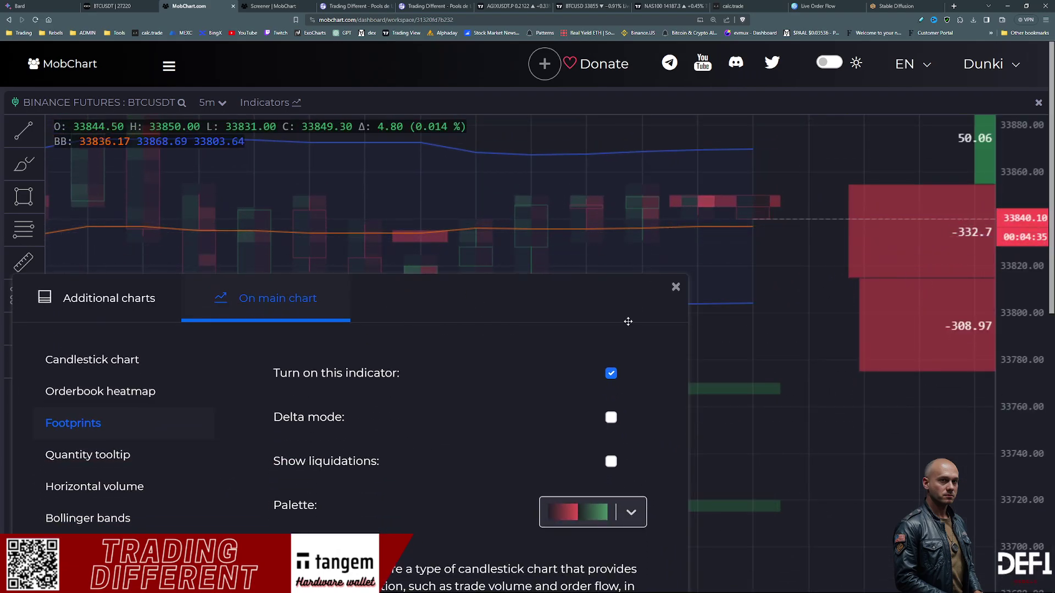
# Step: Try Footprints with Delta mode and Show liquidations, finish with only the indicator on, and close the settings
pyautogui.click(611, 419)
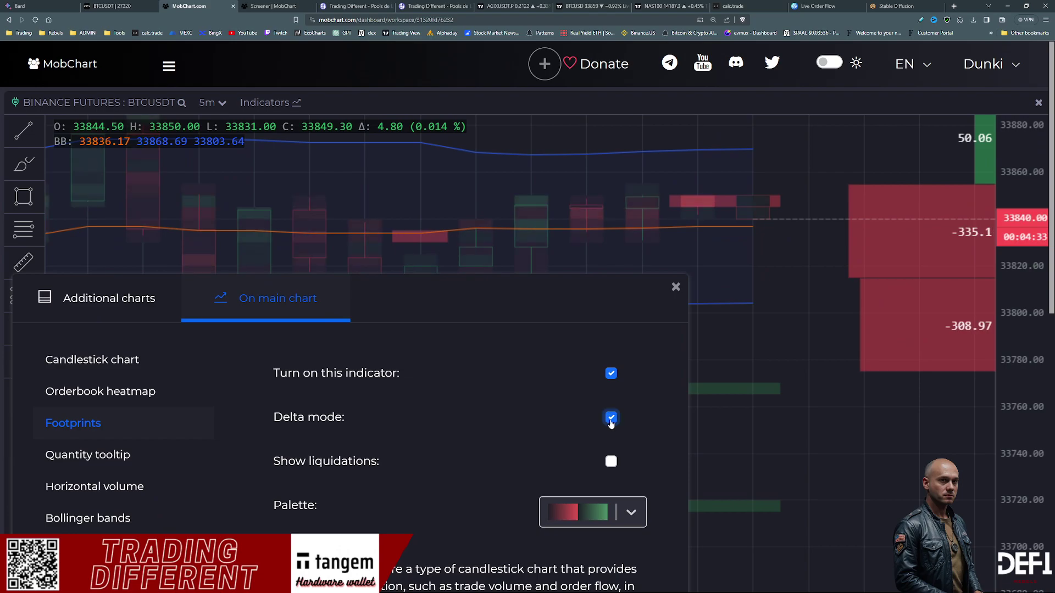
pyautogui.click(611, 461)
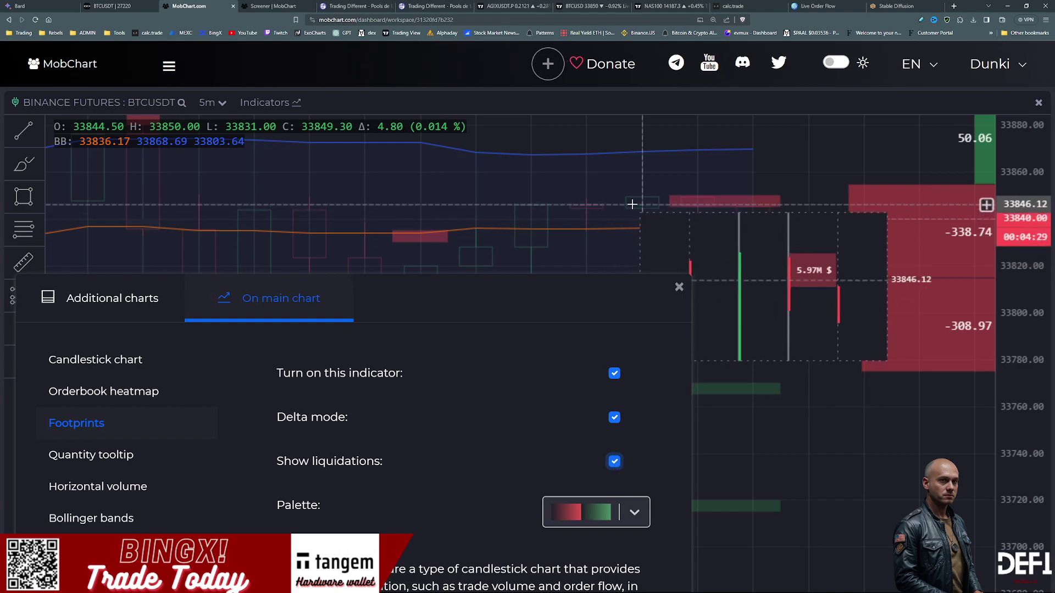
pyautogui.moveTo(1003, 256); pyautogui.dragTo(1003, 221)
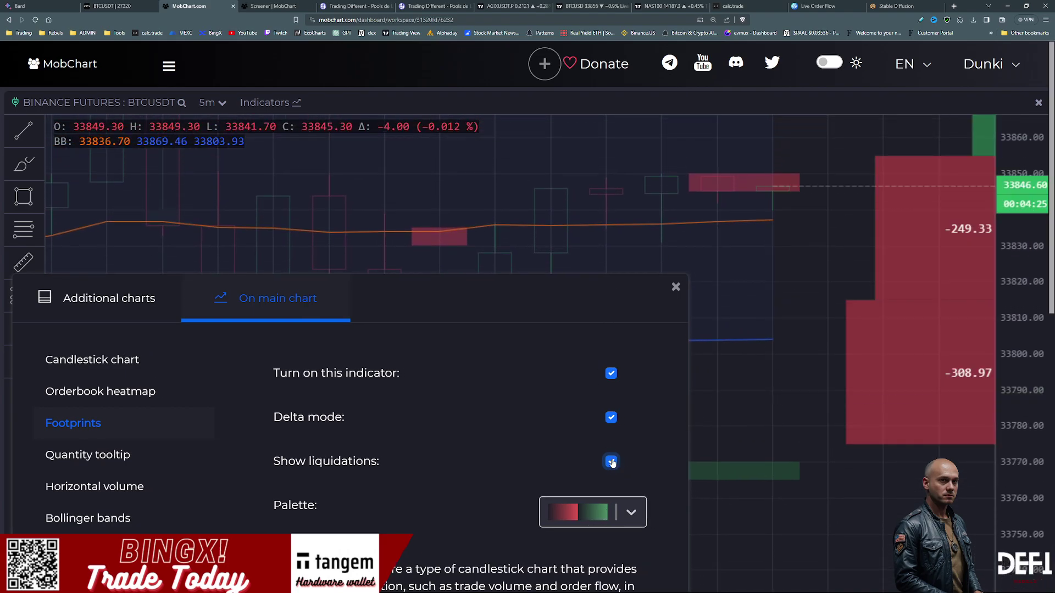
pyautogui.click(612, 418)
pyautogui.click(611, 373)
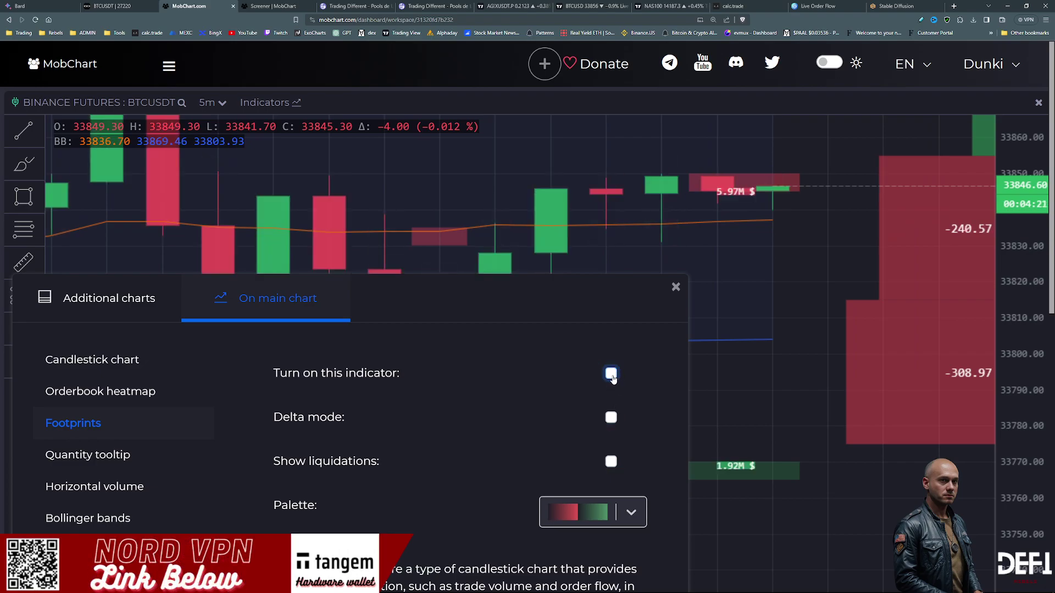
pyautogui.click(611, 374)
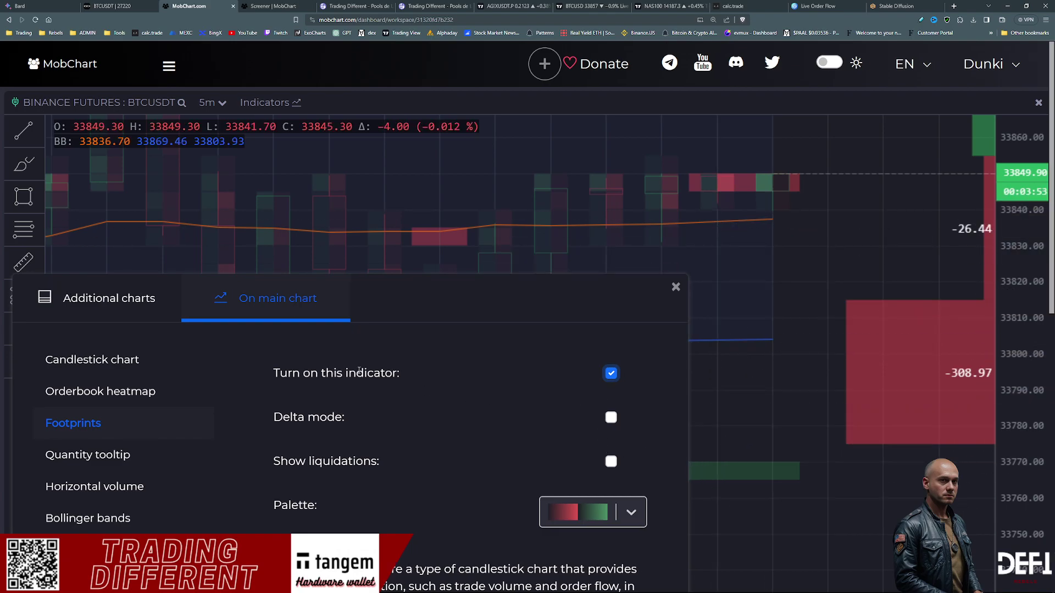
pyautogui.moveTo(421, 291); pyautogui.dragTo(626, 194)
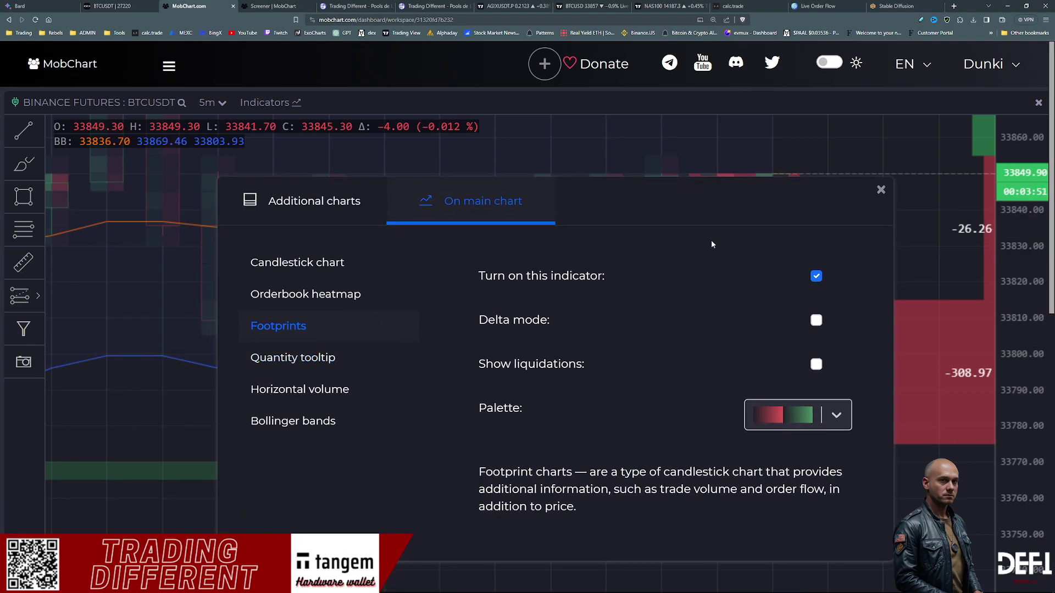
pyautogui.click(881, 191)
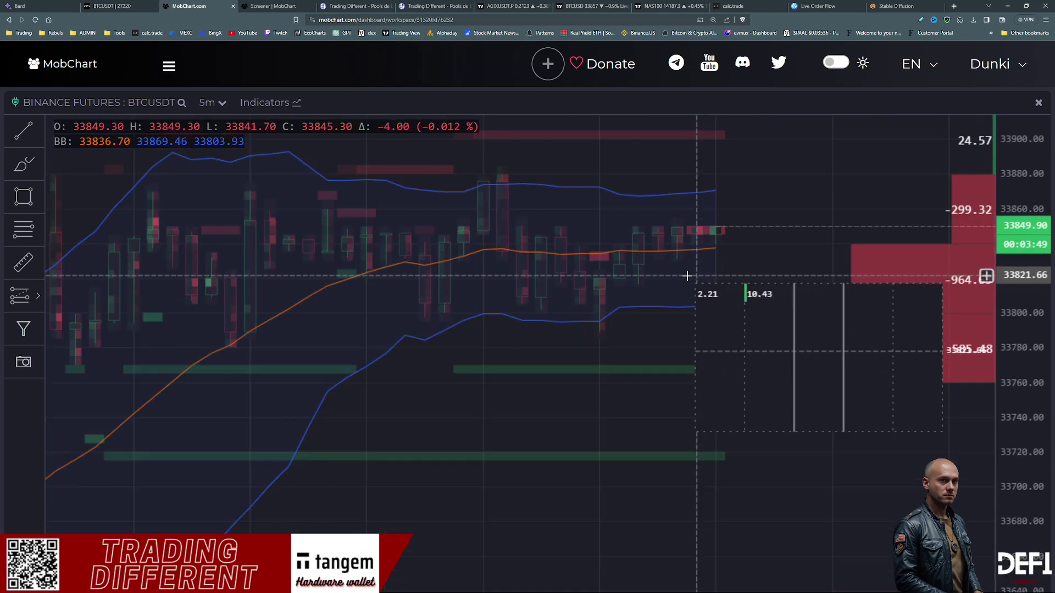
# Step: Reopen the indicator settings, turn off Footprints for the main chart, and close the window to return to plain candles
pyautogui.click(265, 103)
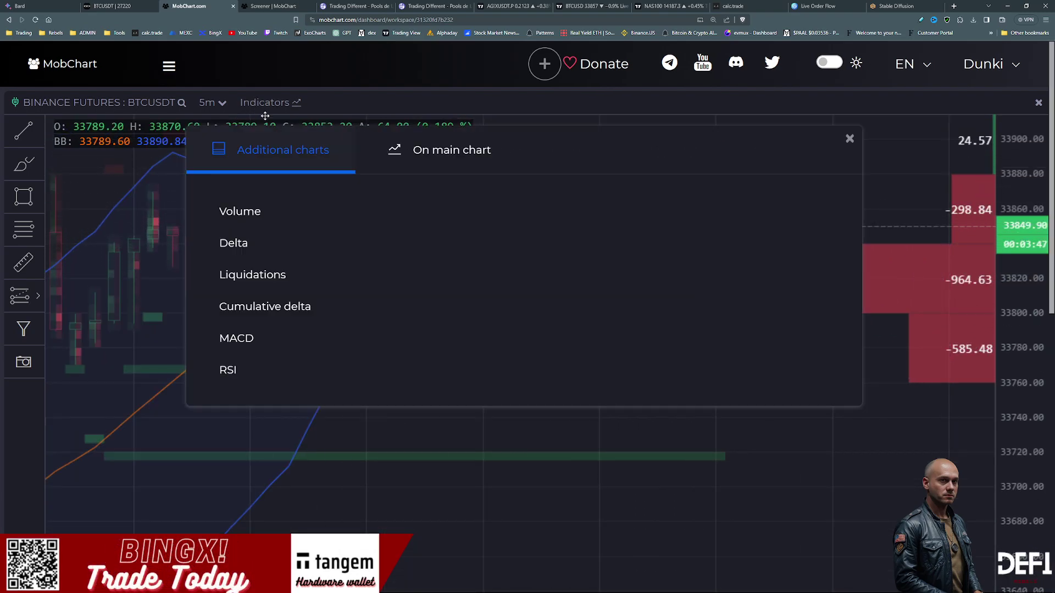
pyautogui.click(249, 246)
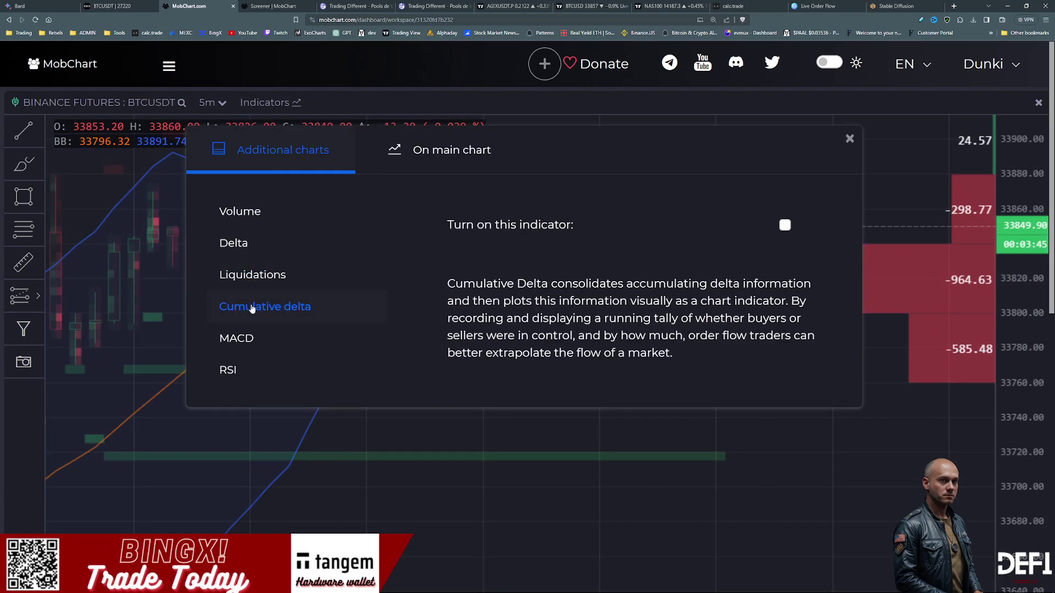
pyautogui.click(437, 151)
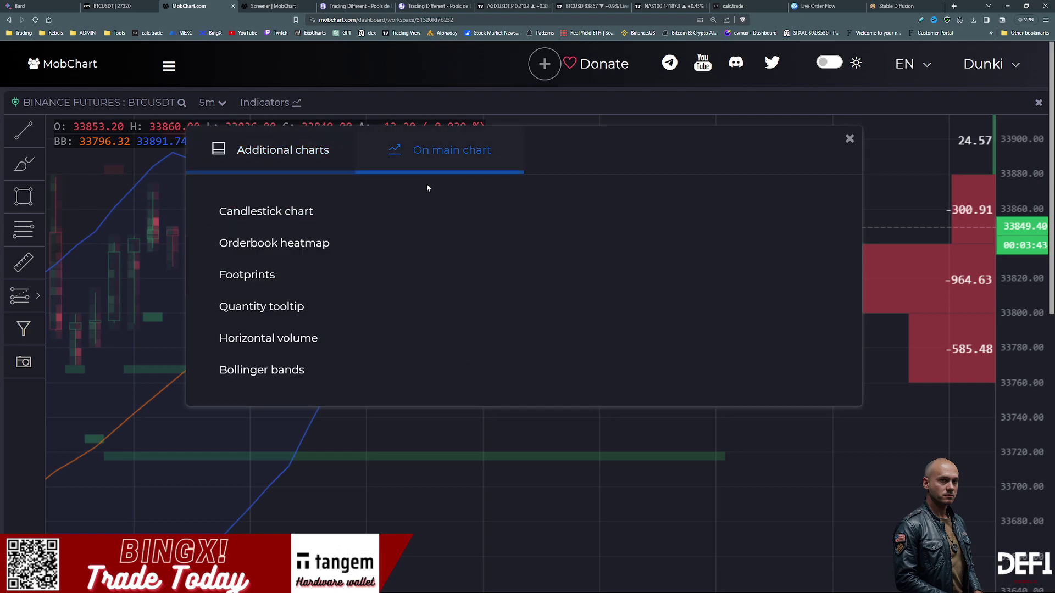
pyautogui.click(337, 281)
pyautogui.click(784, 226)
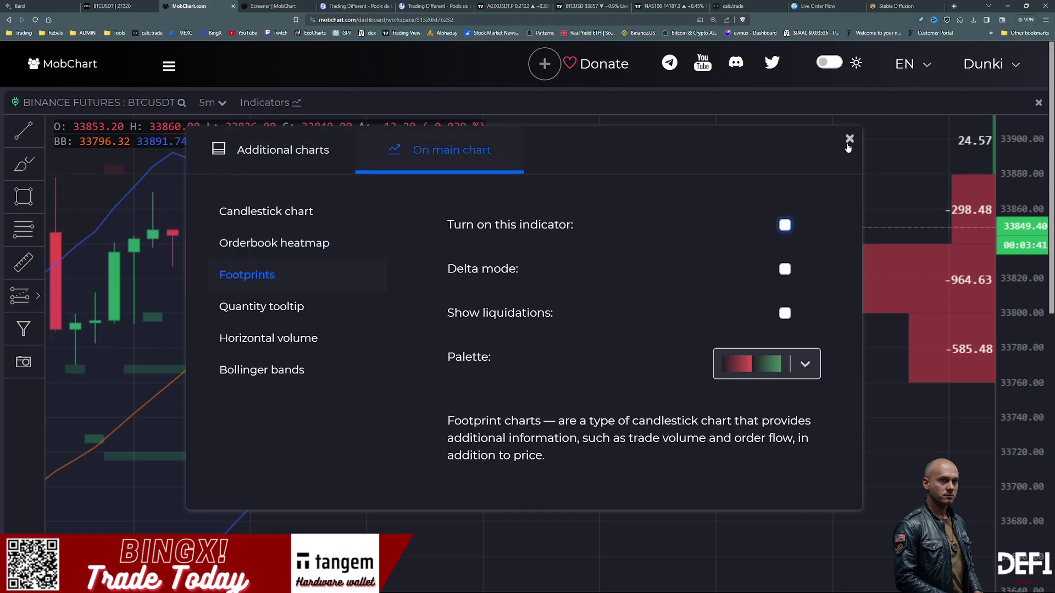
pyautogui.click(850, 139)
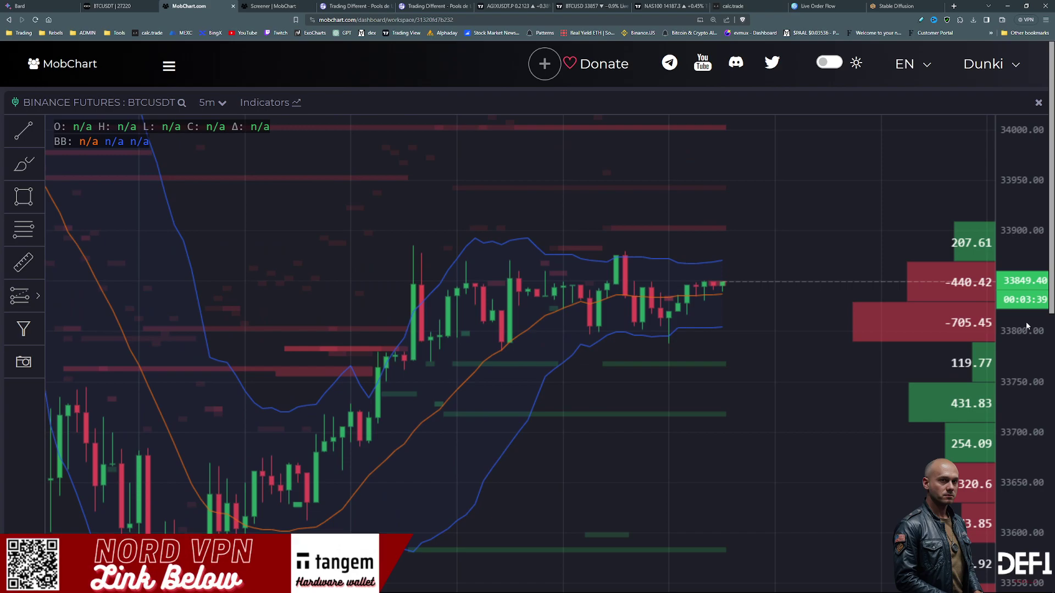
pyautogui.scroll(-5, 752, 343)
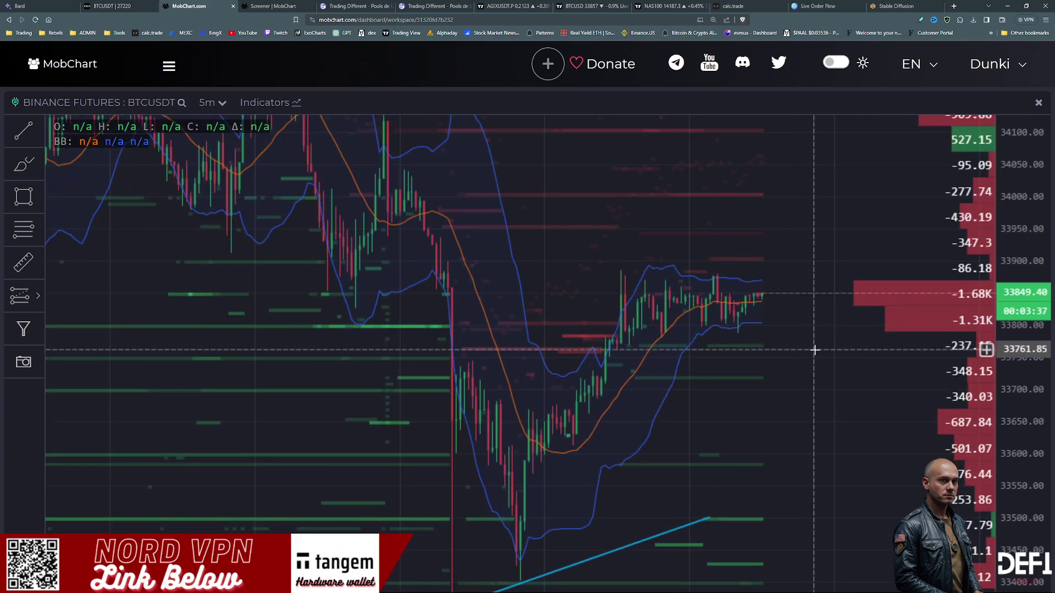
pyautogui.scroll(2, 796, 372)
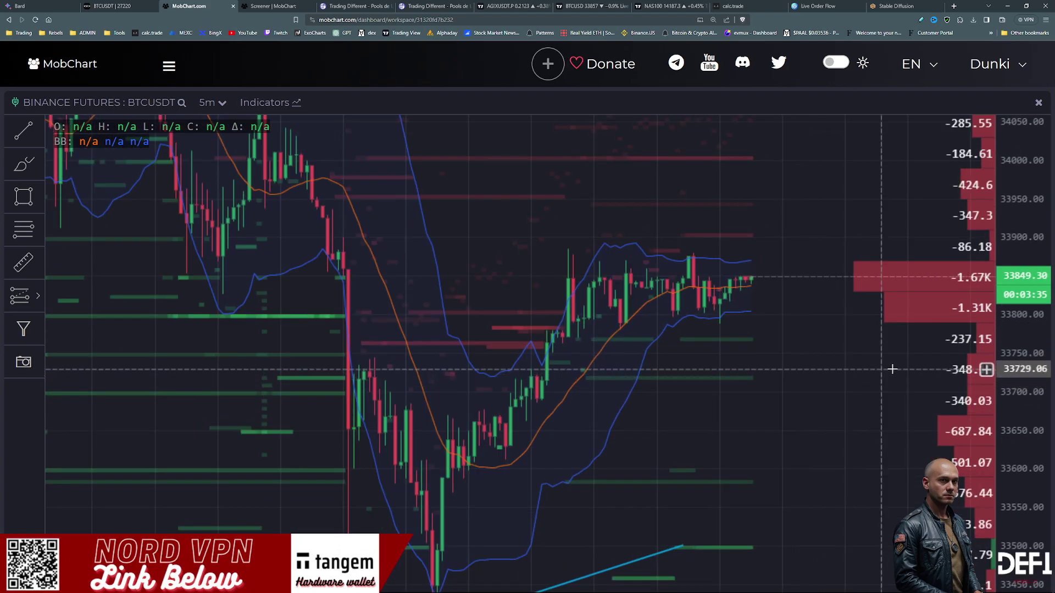
pyautogui.moveTo(1020, 295); pyautogui.dragTo(996, 479)
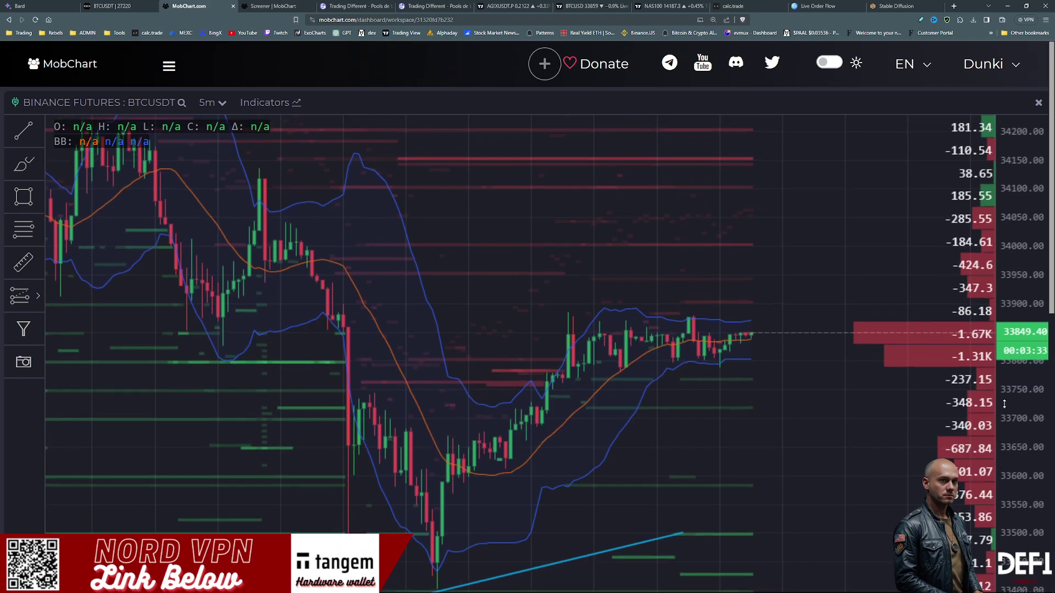
pyautogui.scroll(3, 768, 395)
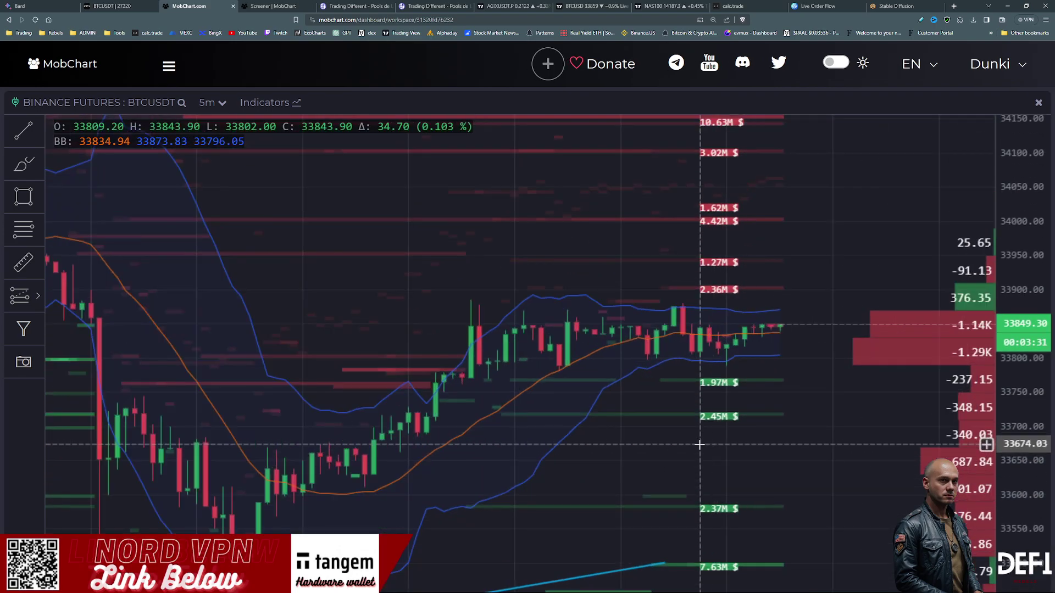
pyautogui.scroll(-3, 768, 394)
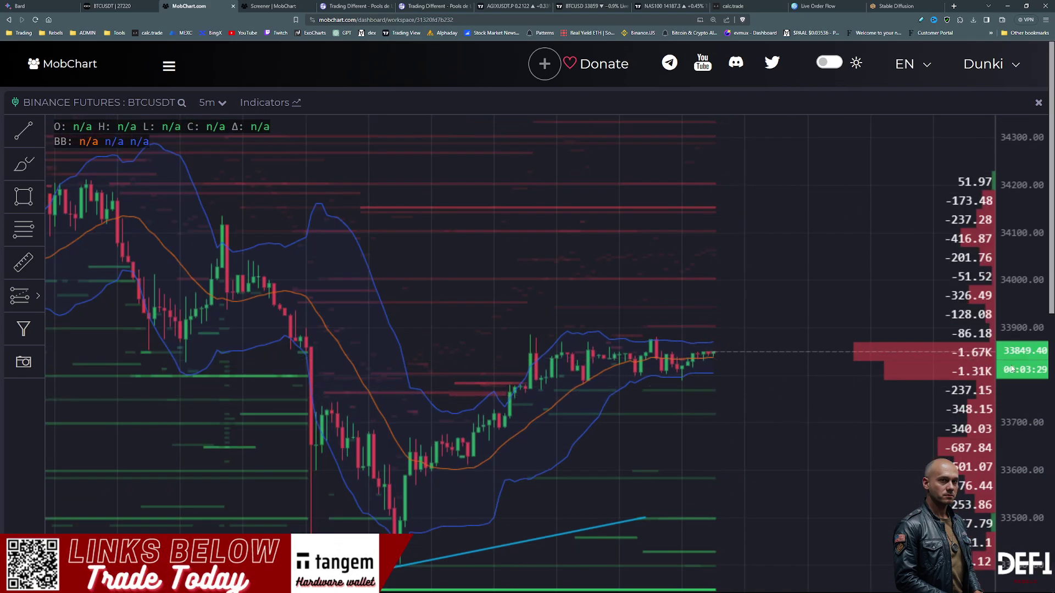
pyautogui.moveTo(753, 313); pyautogui.dragTo(725, 372)
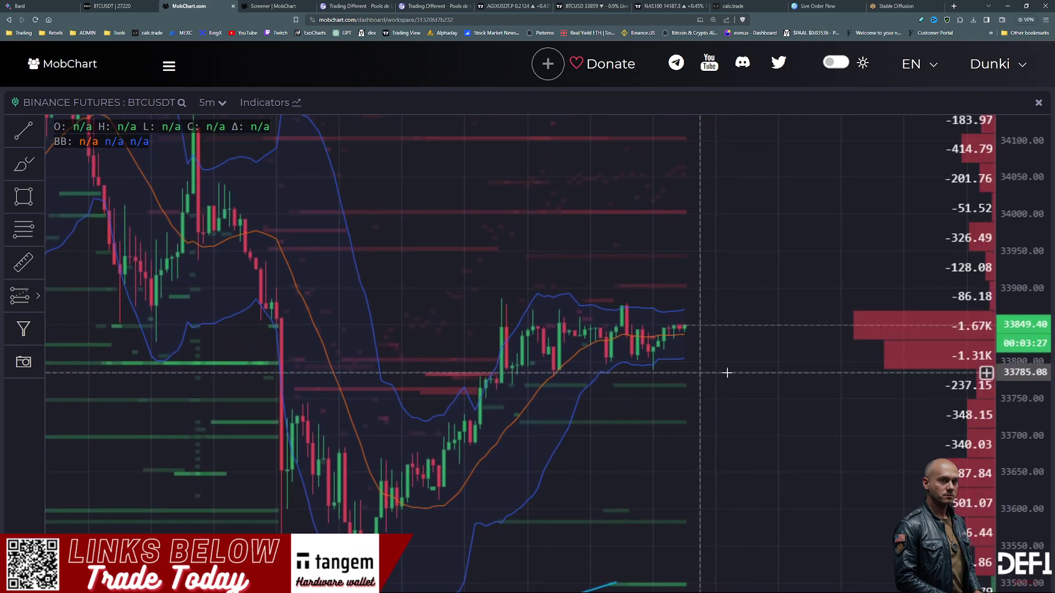
pyautogui.moveTo(987, 363); pyautogui.dragTo(1013, 416)
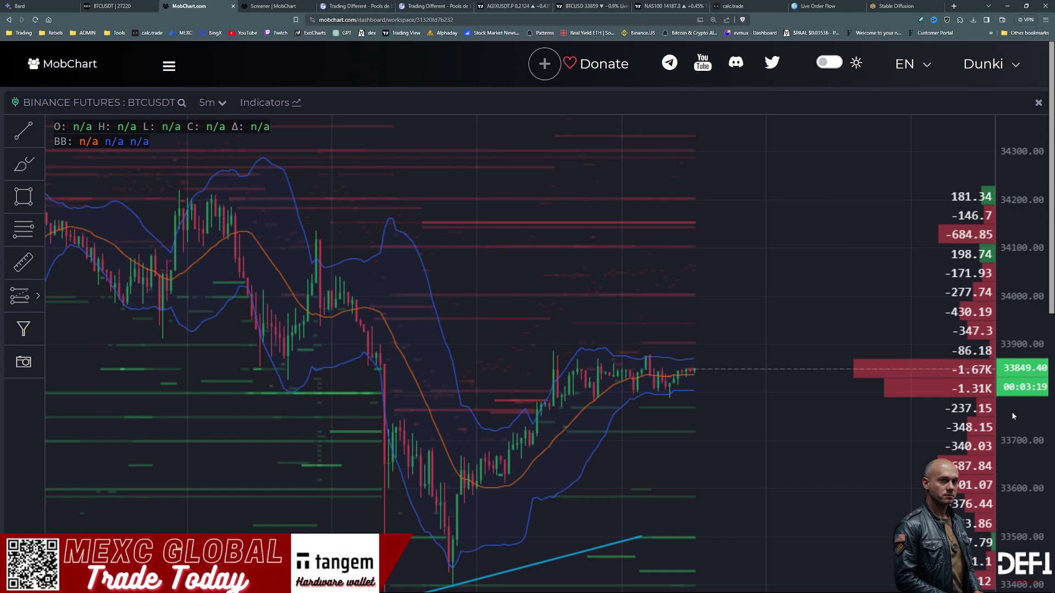
# Step: Browse the tickers available for Binance Futures in the symbol picker, and close it without changing the pair
pyautogui.click(49, 104)
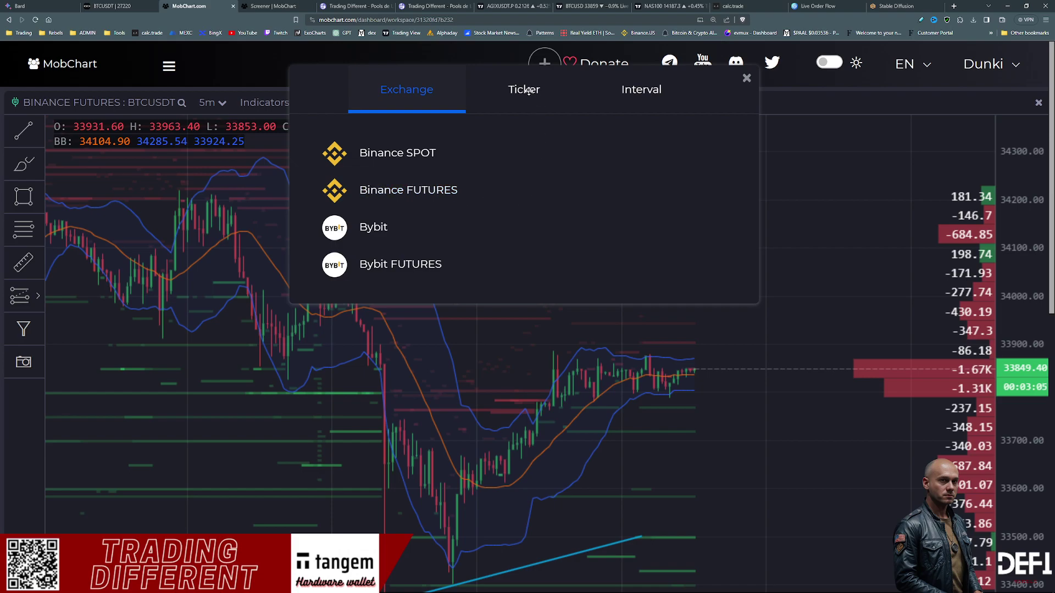
pyautogui.click(520, 191)
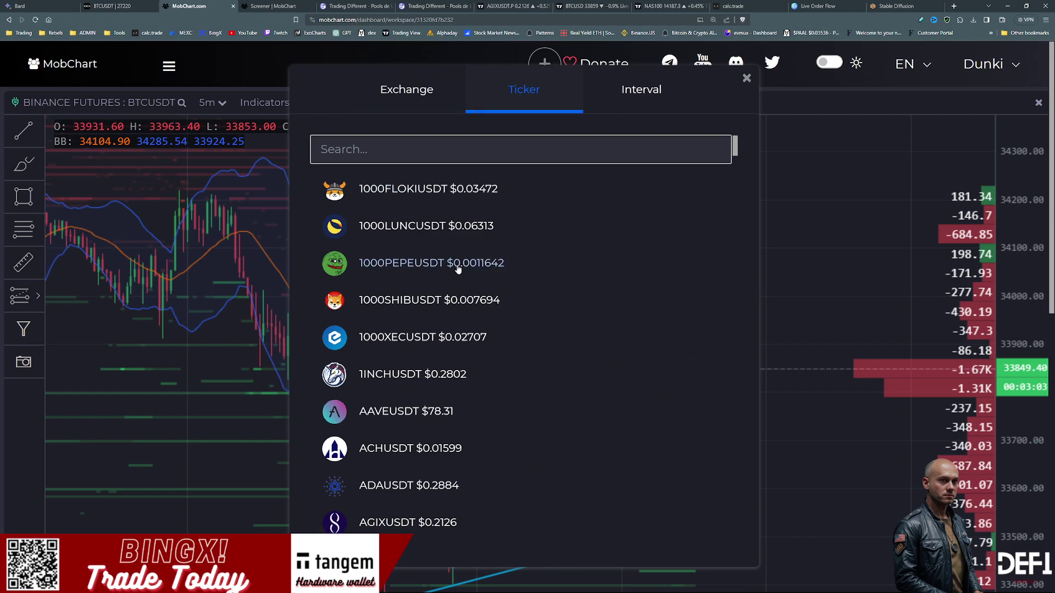
pyautogui.scroll(-15, 461, 275)
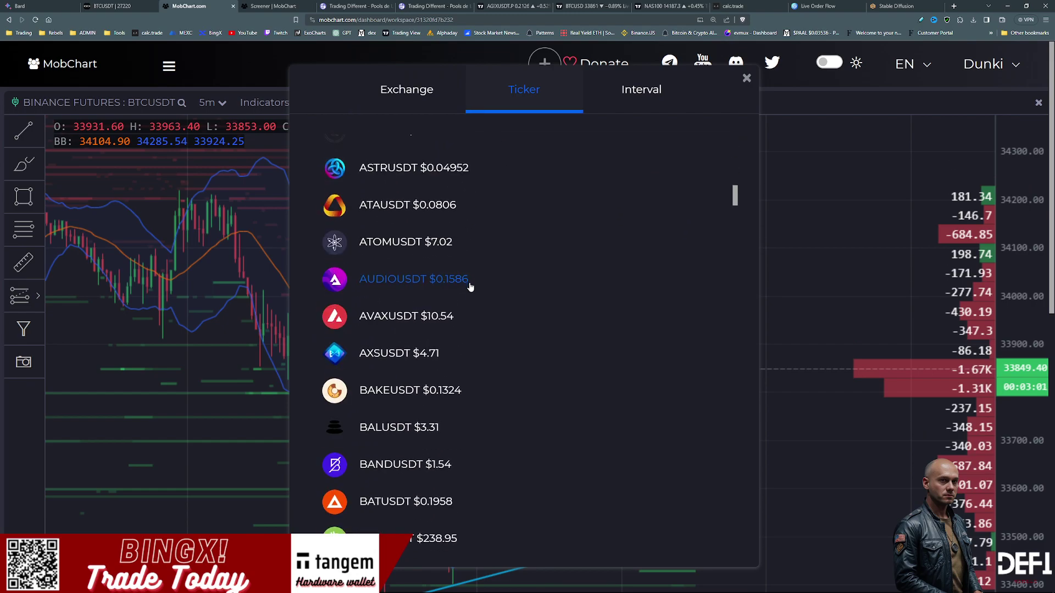
pyautogui.scroll(-4, 471, 289)
pyautogui.scroll(-3, 473, 294)
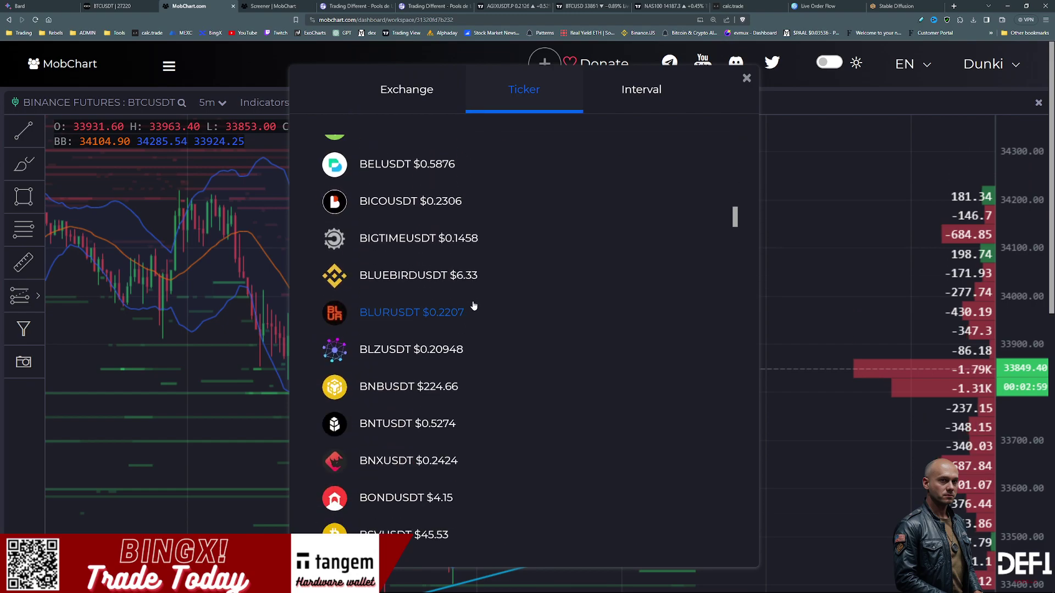
pyautogui.scroll(-15, 475, 307)
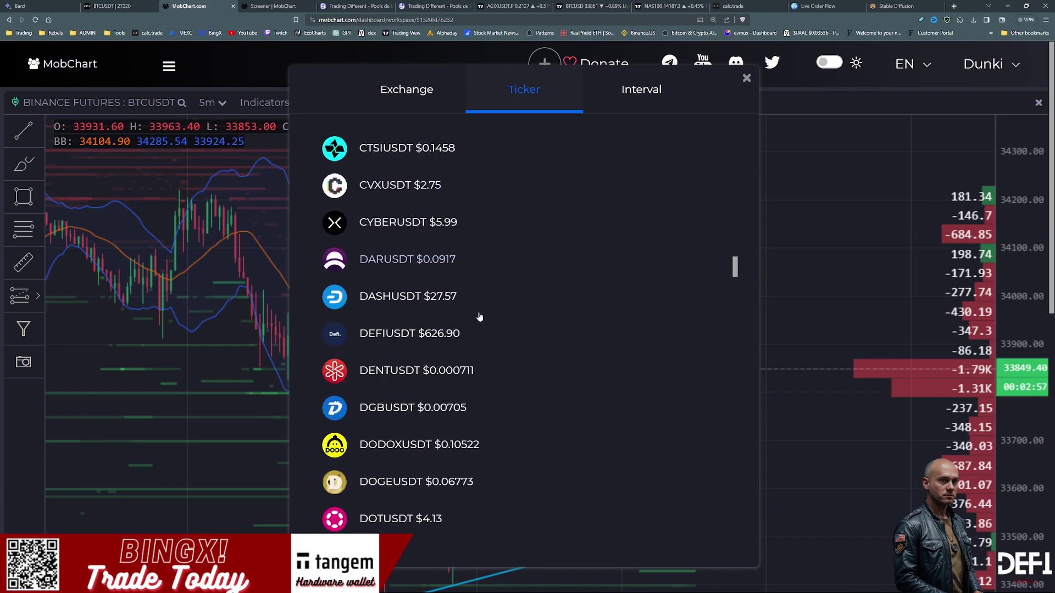
pyautogui.scroll(-20, 479, 317)
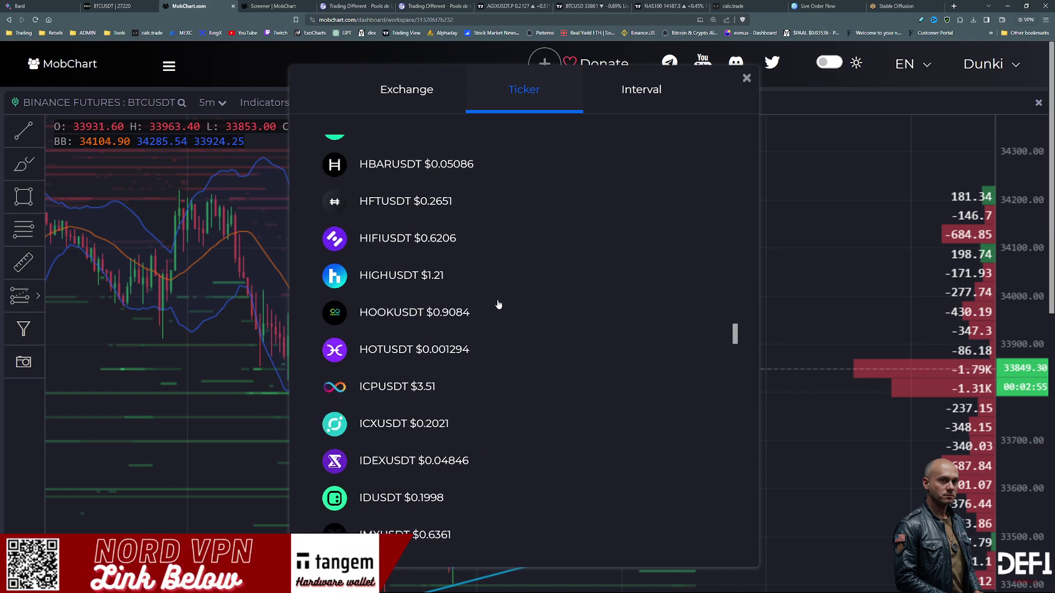
pyautogui.scroll(-6, 498, 304)
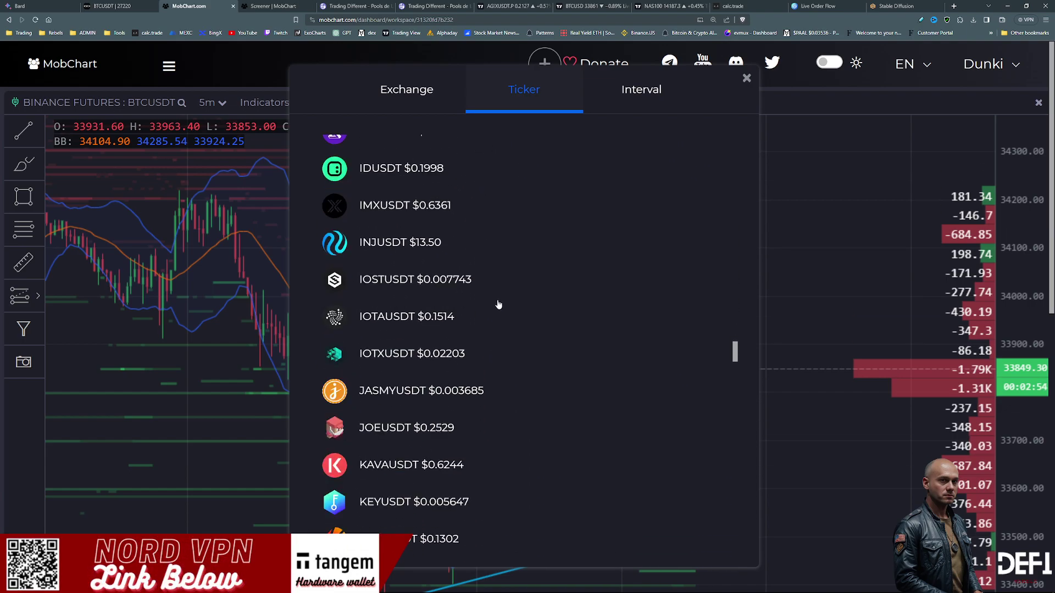
pyautogui.click(747, 80)
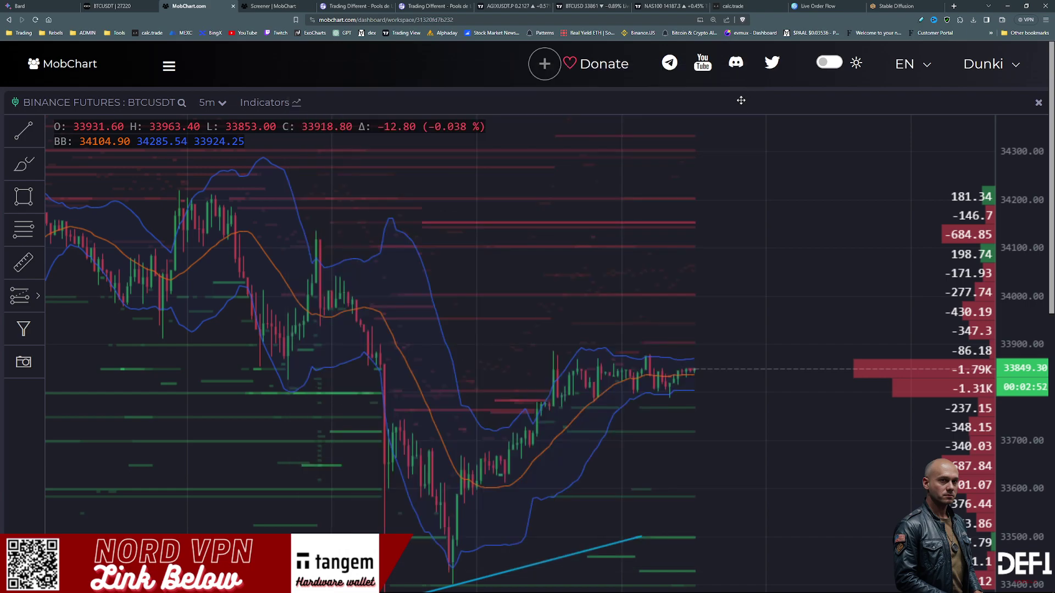
# Step: Open MobChart's Twitter profile in a new browser tab and follow the account
pyautogui.rightClick(772, 62)
pyautogui.click(785, 67)
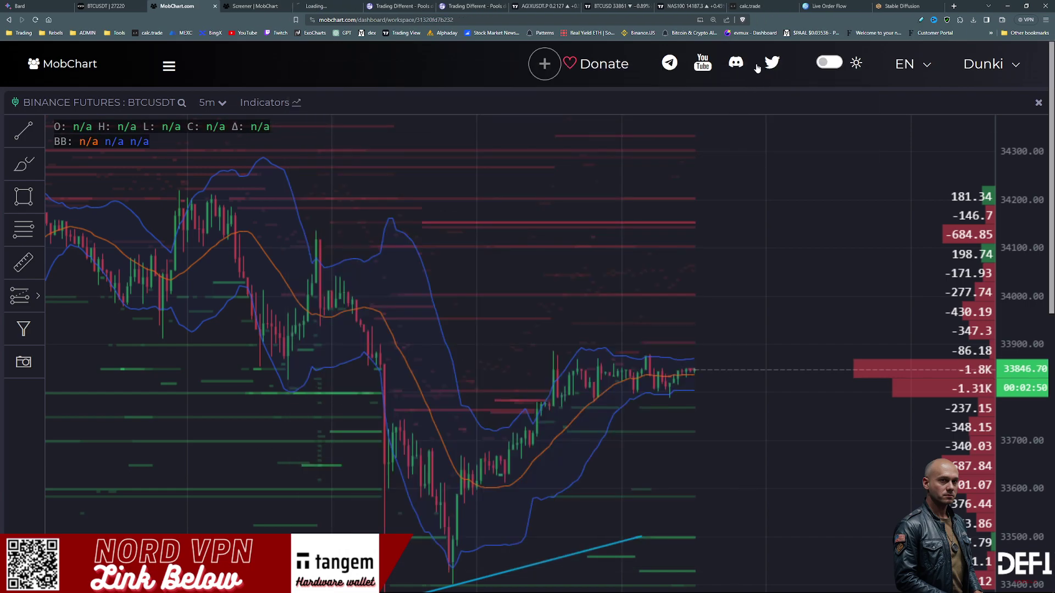
pyautogui.click(332, 8)
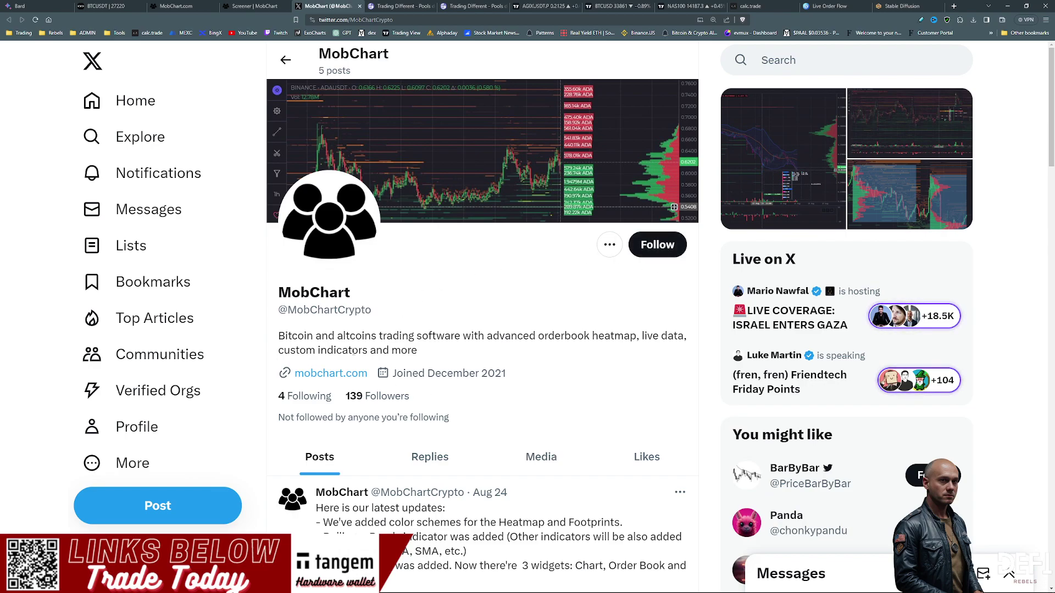
pyautogui.click(657, 245)
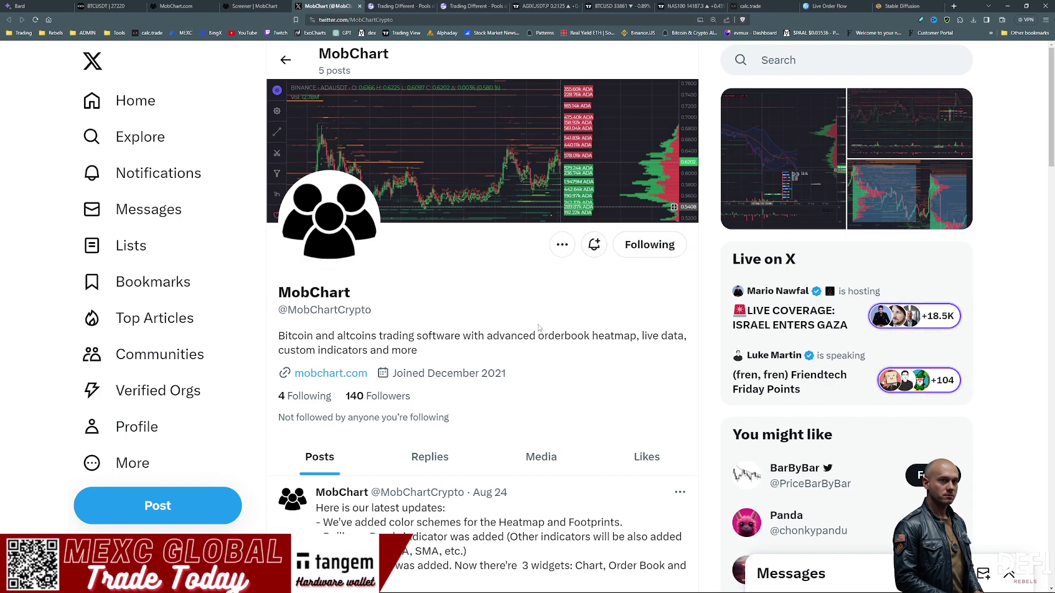
# Step: Read MobChart's recent posts about color schemes, Bollinger Bands, Footprints, and the volume profile indicator
pyautogui.scroll(-5, 538, 328)
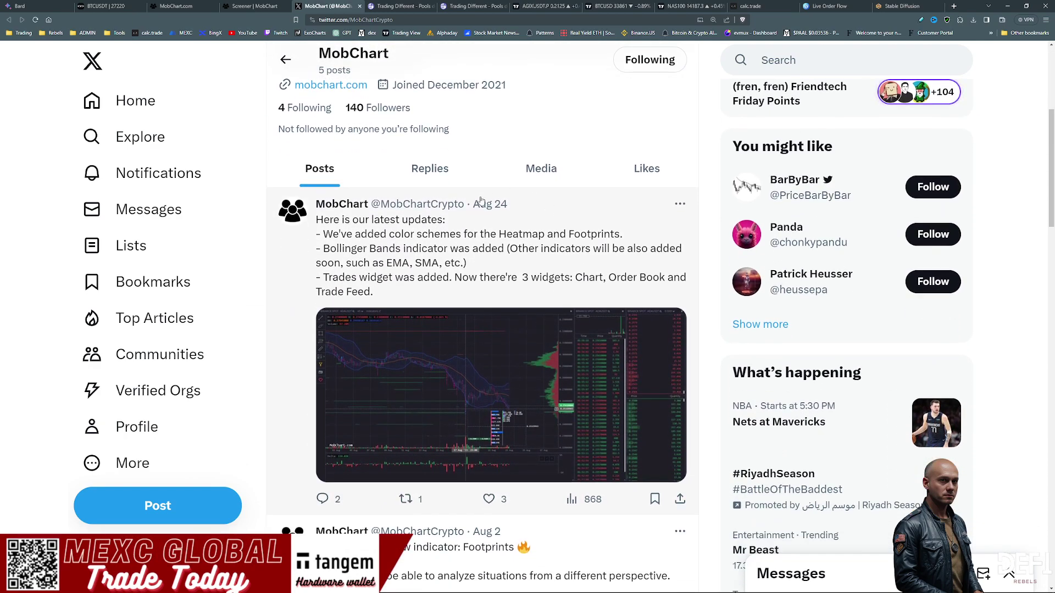
pyautogui.scroll(-3, 528, 357)
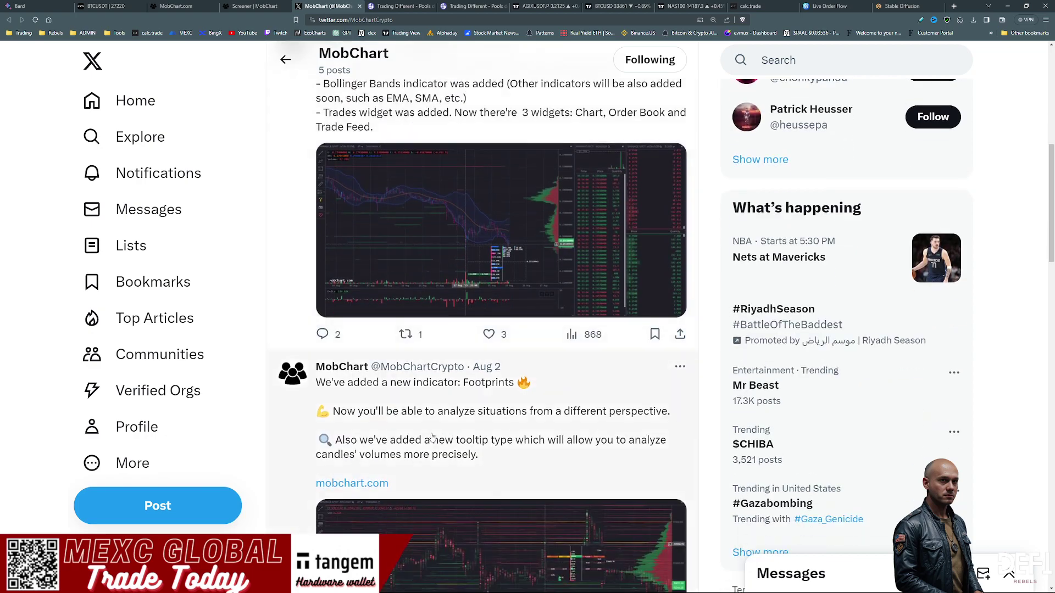
pyautogui.scroll(-4, 583, 404)
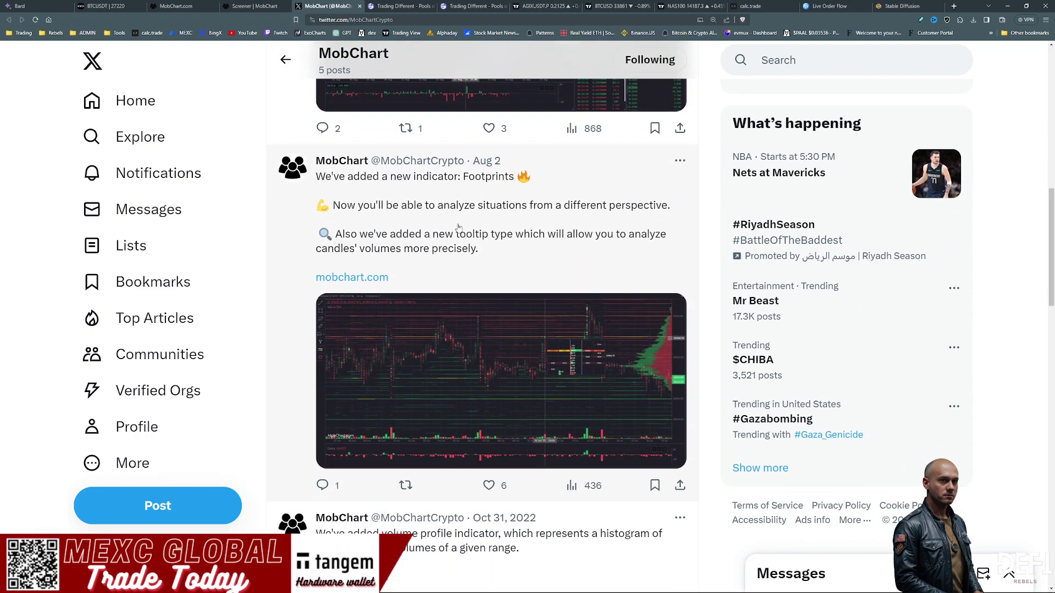
pyautogui.scroll(-5, 457, 258)
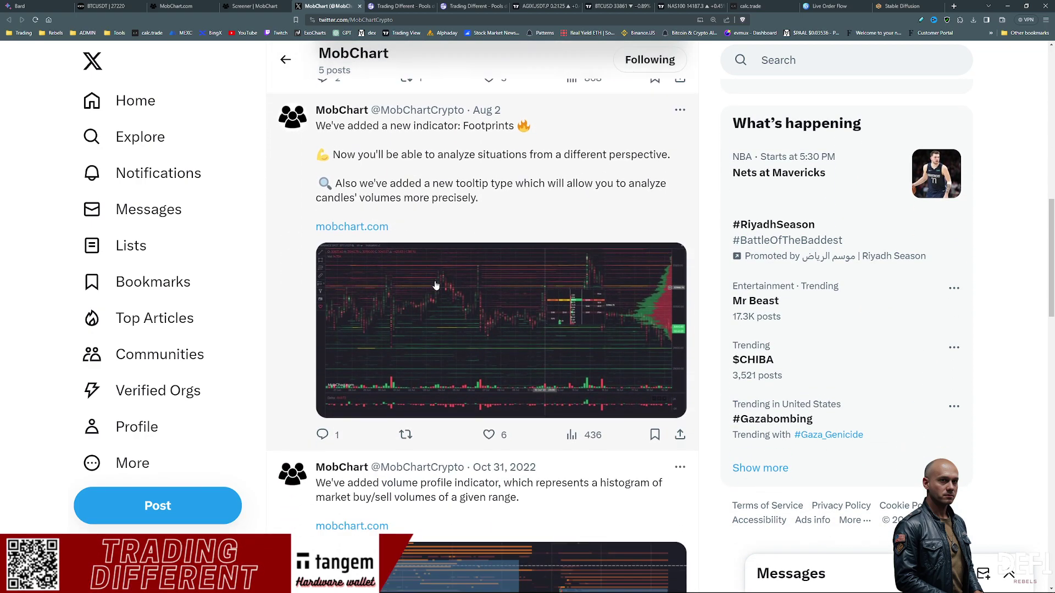
pyautogui.scroll(-2, 455, 287)
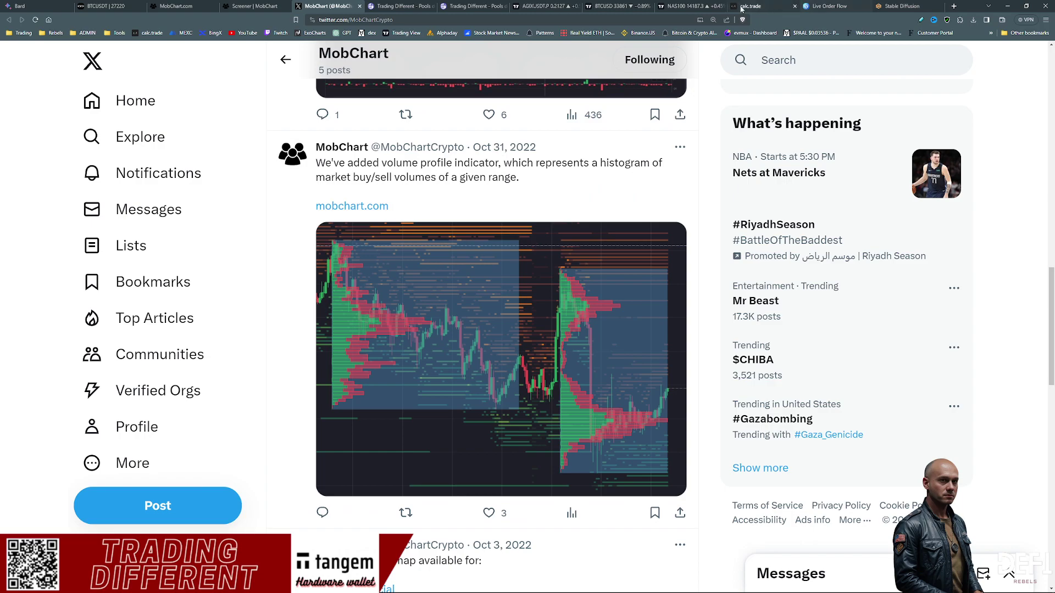
# Step: Return to the MobChart BTCUSDT workspace and reset the page zoom to 100%
pyautogui.click(259, 7)
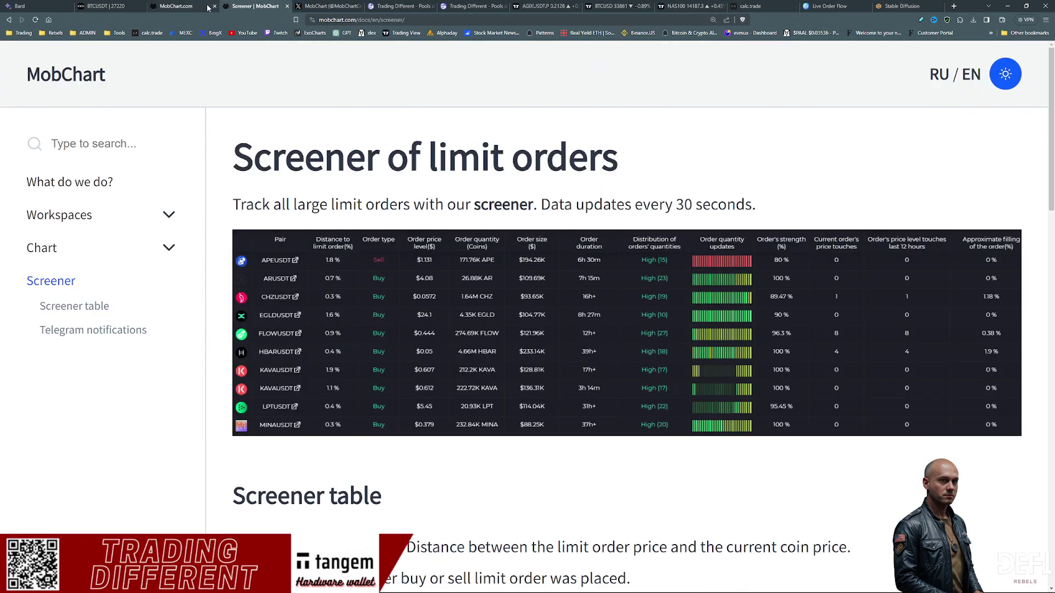
pyautogui.click(176, 6)
pyautogui.scroll(-6, 632, 241)
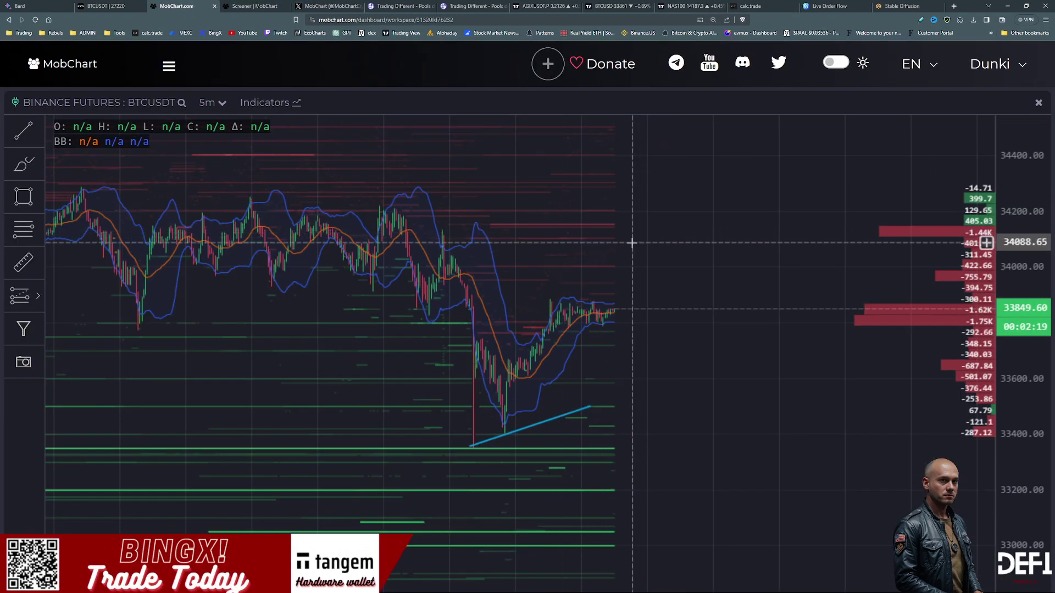
pyautogui.scroll(-2, 635, 242)
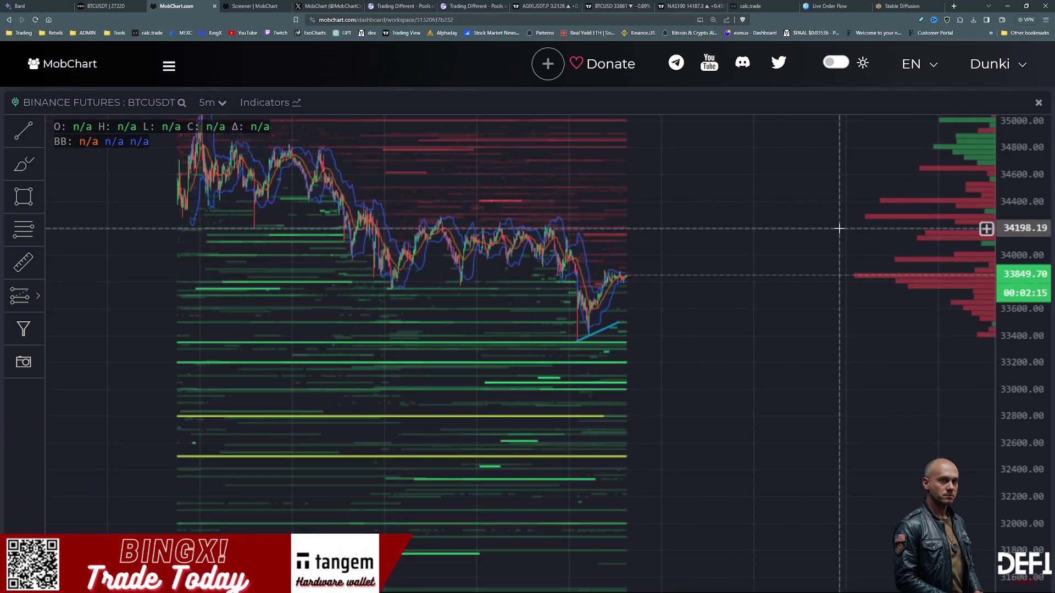
pyautogui.hotkey('ctrl', '-')
pyautogui.hotkey('ctrl', '0')
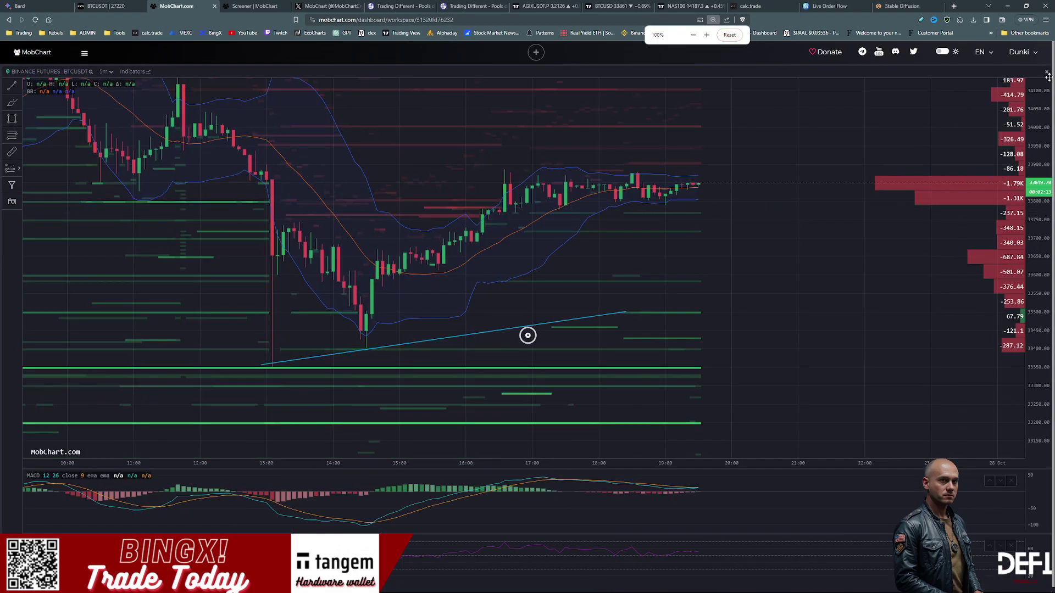
# Step: Enlarge the MACD pane slightly and rescale the main chart around the latest candles
pyautogui.scroll(-3, 999, 290)
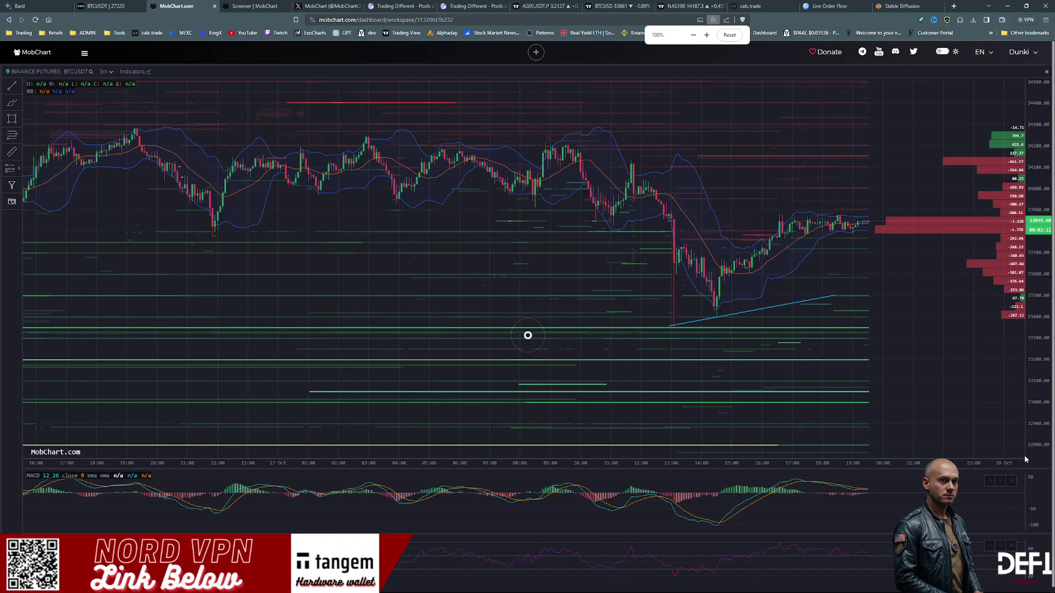
pyautogui.moveTo(1048, 473)
pyautogui.mouseDown()
pyautogui.moveTo(1019, 306)
pyautogui.moveTo(1014, 448)
pyautogui.moveTo(1046, 454)
pyautogui.mouseUp()
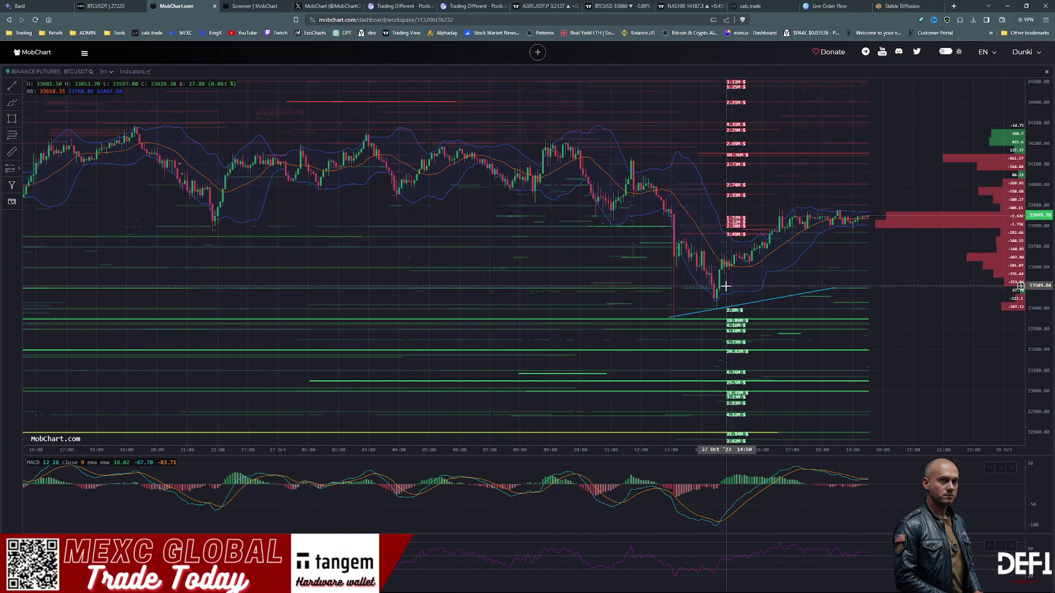
pyautogui.scroll(2, 723, 285)
pyautogui.scroll(2, 723, 286)
pyautogui.hscroll(5, 770, 280)
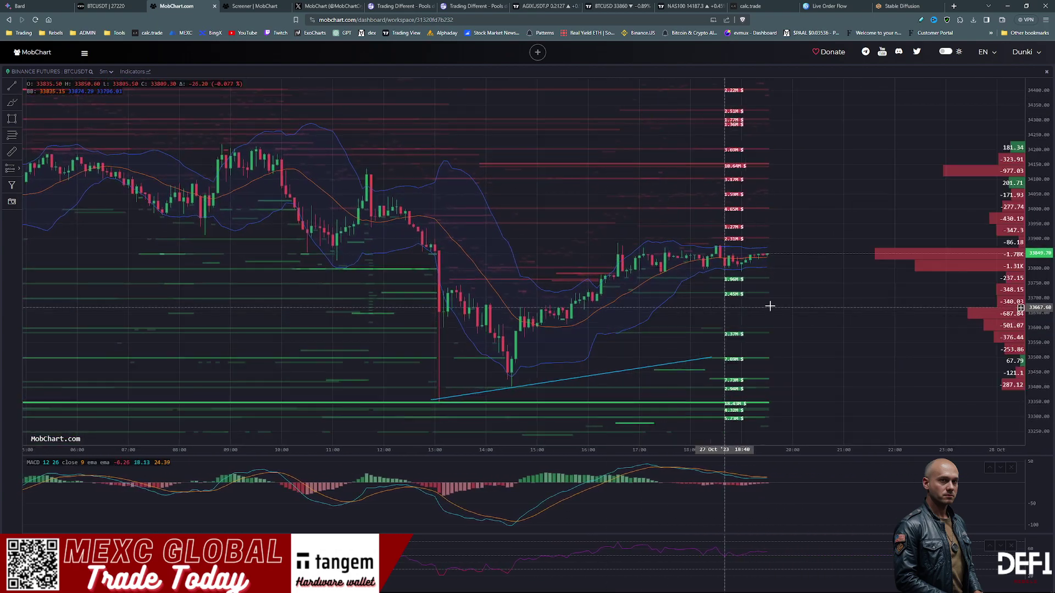
pyautogui.moveTo(1037, 311); pyautogui.dragTo(1036, 258)
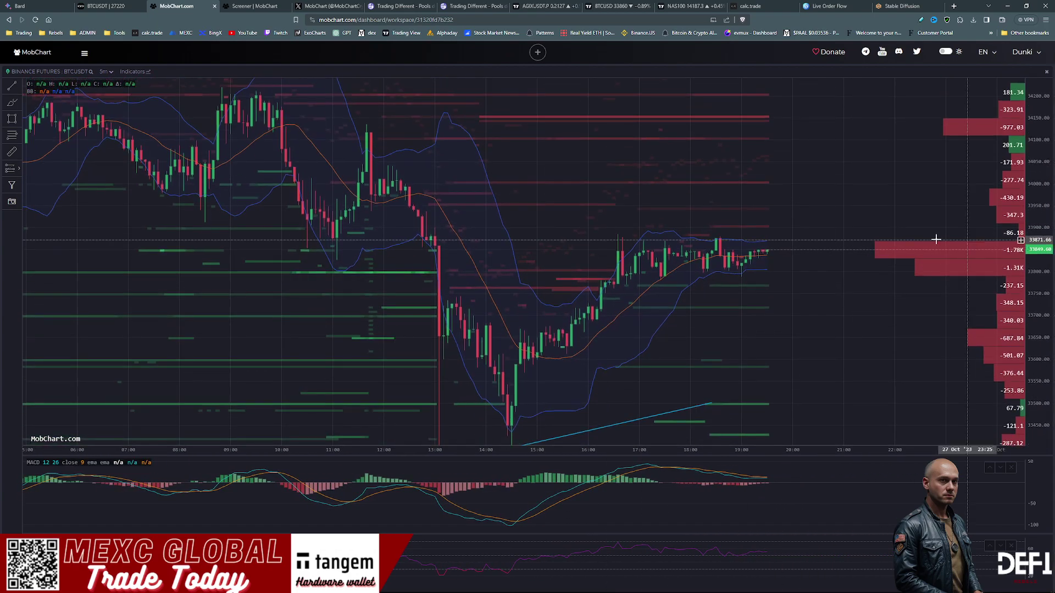
# Step: Raise the heatmap's quantity filter slightly to keep only larger orders, and dismiss the BTCUSDT price notification dialog
pyautogui.click(12, 186)
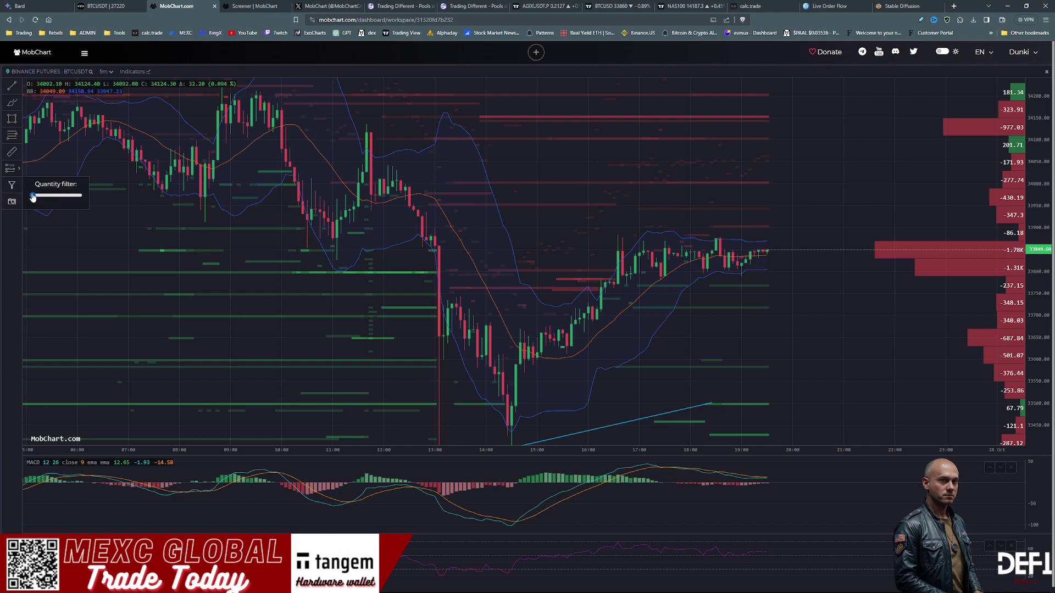
pyautogui.moveTo(33, 198); pyautogui.dragTo(40, 202)
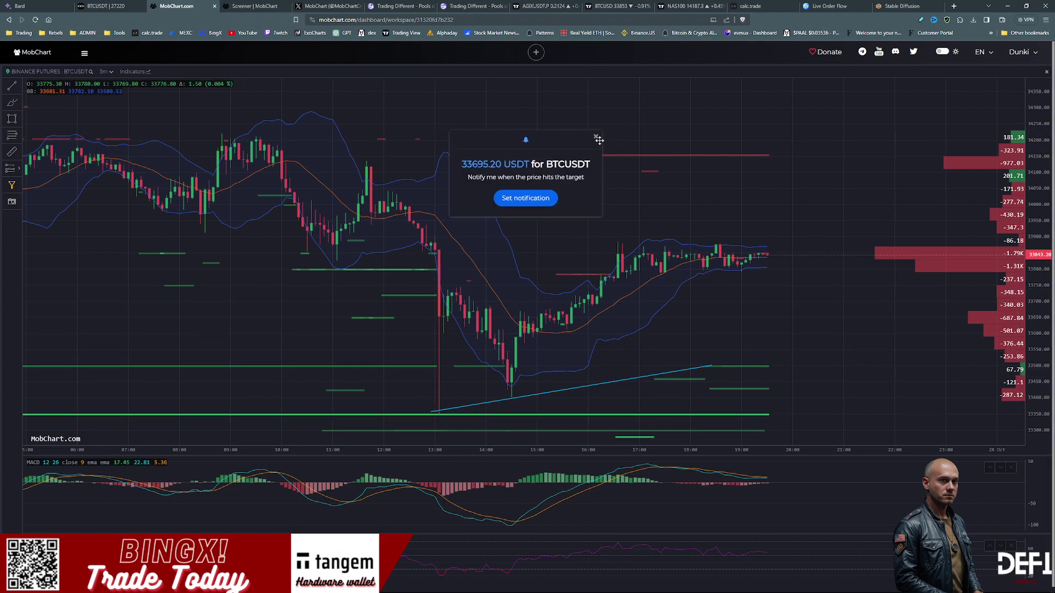
pyautogui.click(596, 137)
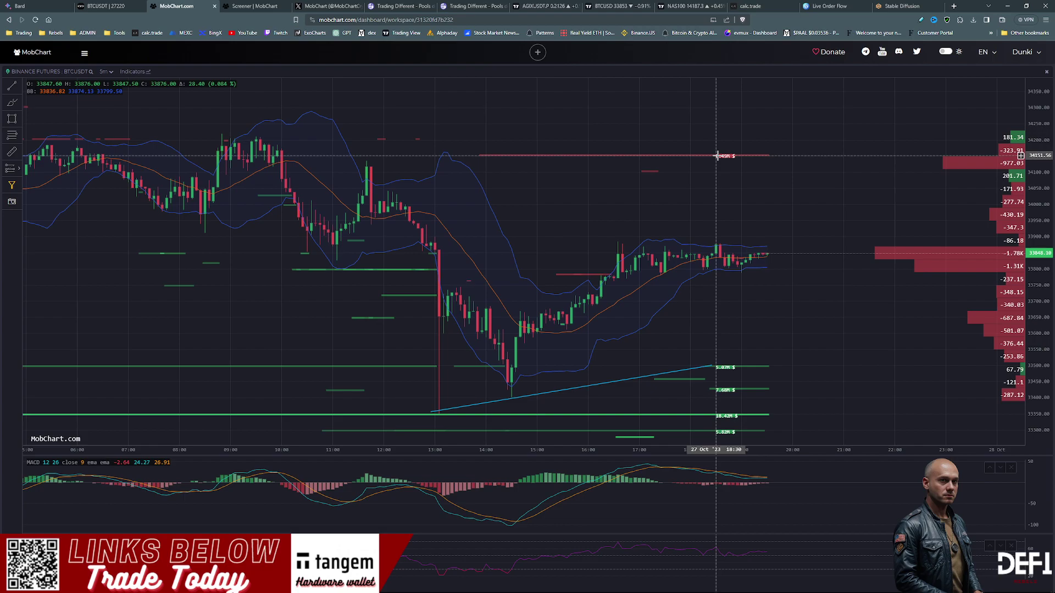
# Step: Try a freehand brush stroke across the price peak between 11:00 and 12:00
pyautogui.click(11, 102)
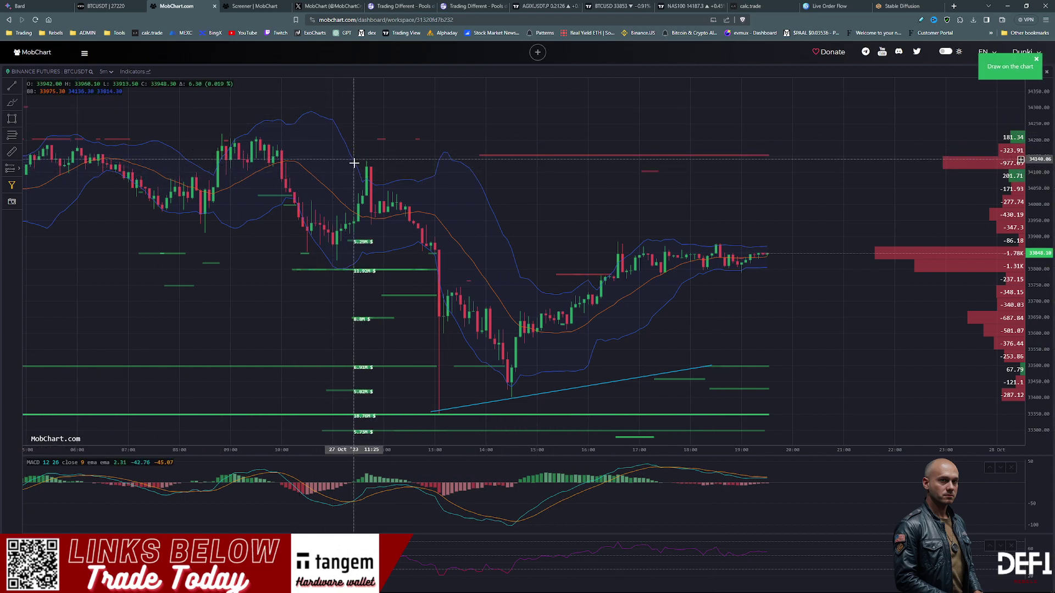
pyautogui.moveTo(350, 167); pyautogui.dragTo(405, 174)
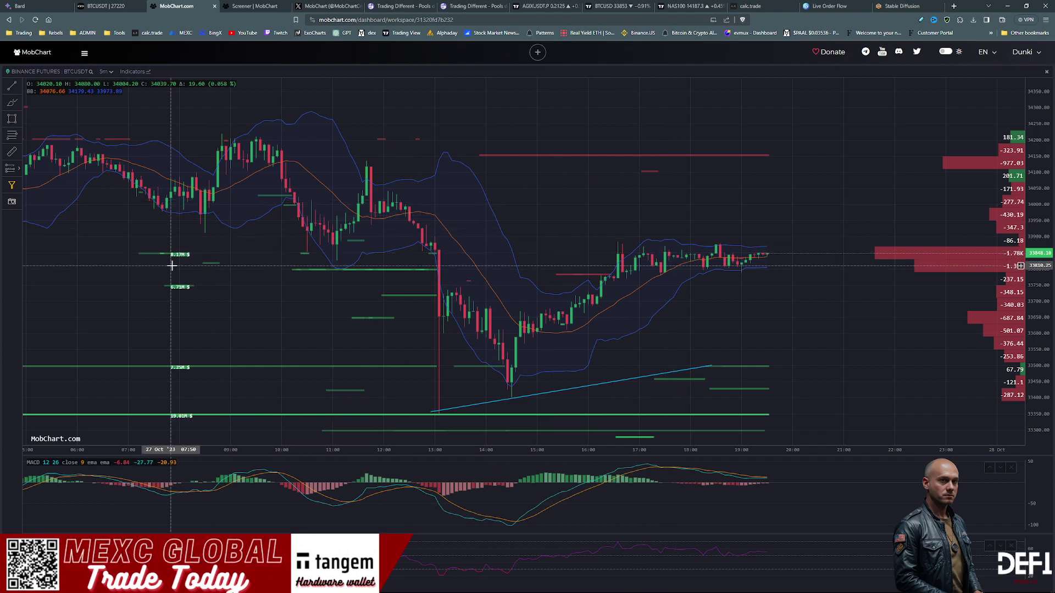
# Step: Preview a screenshot of the chart with its copy and sharing options, and close the preview
pyautogui.click(12, 201)
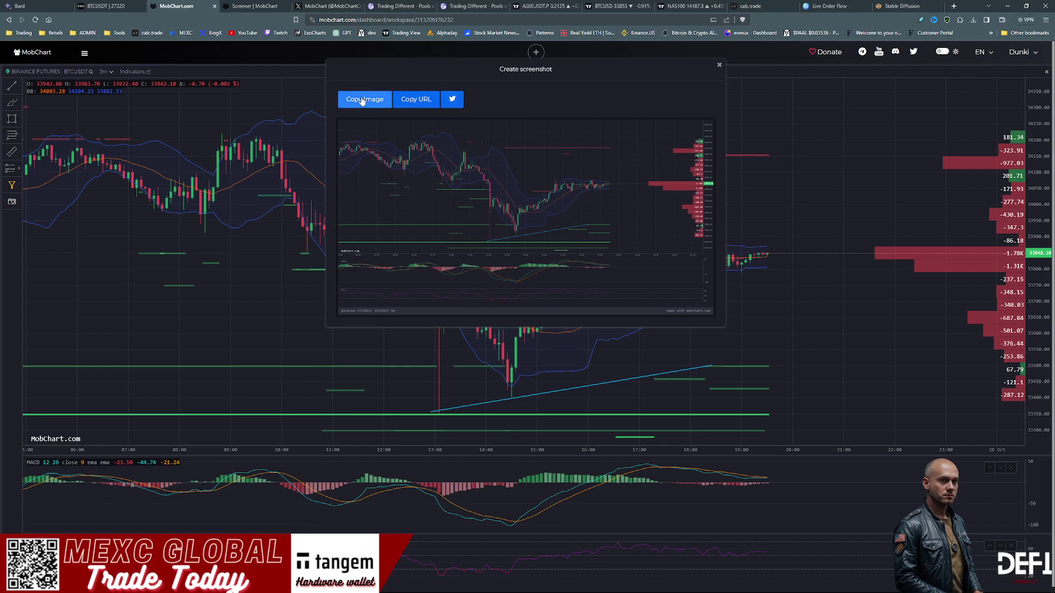
pyautogui.click(720, 65)
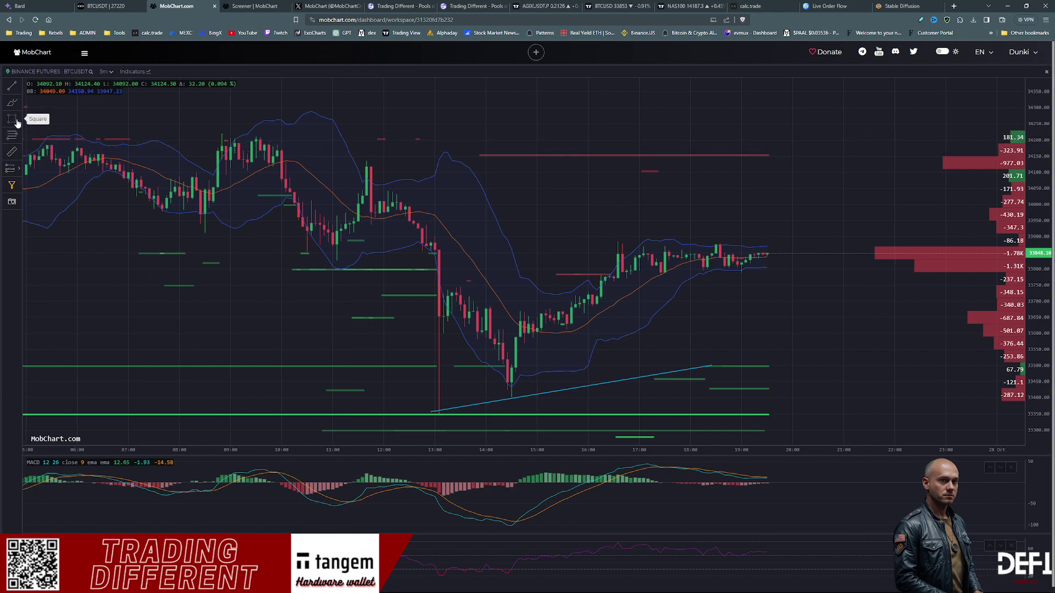
# Step: Lower the heatmap's quantity filter slightly so that smaller orders are included
pyautogui.click(22, 173)
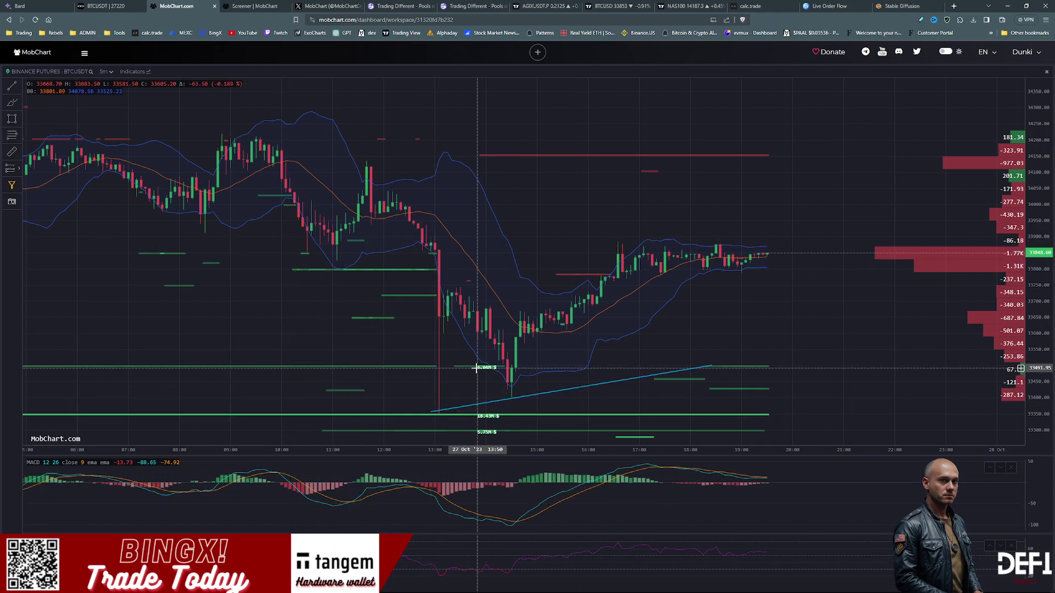
pyautogui.click(11, 185)
pyautogui.moveTo(40, 199); pyautogui.dragTo(34, 198)
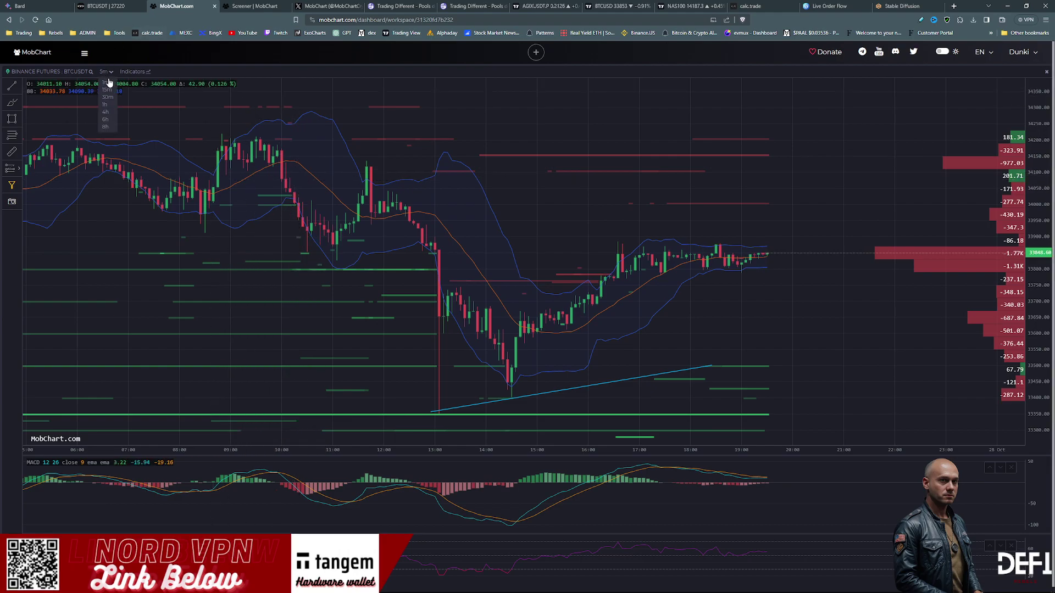
# Step: Switch the BTCUSDT chart to the 1-minute timeframe and frame the latest candles around 19:30
pyautogui.click(108, 82)
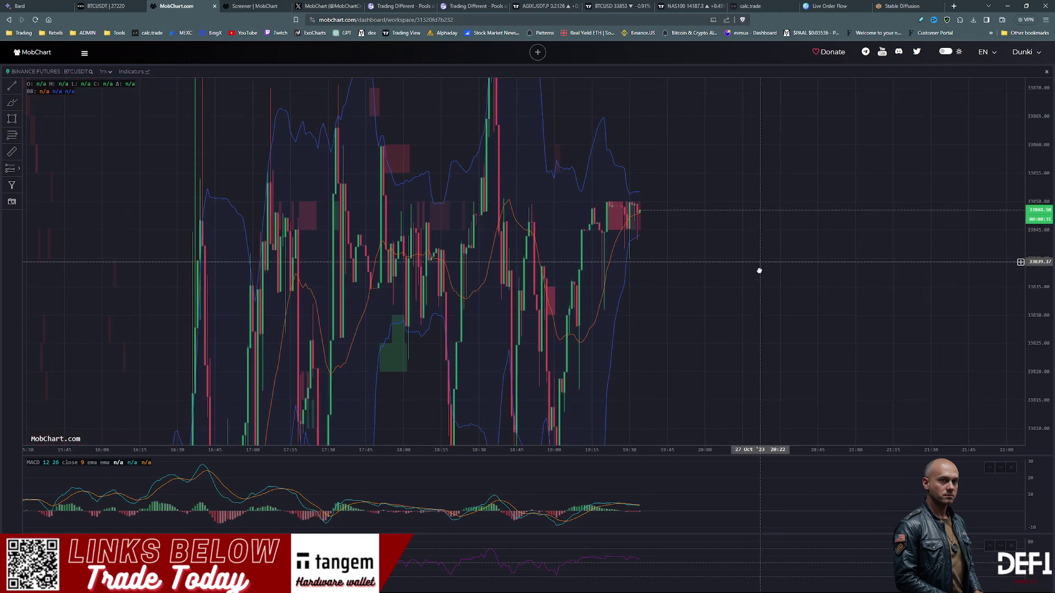
pyautogui.scroll(5, 731, 284)
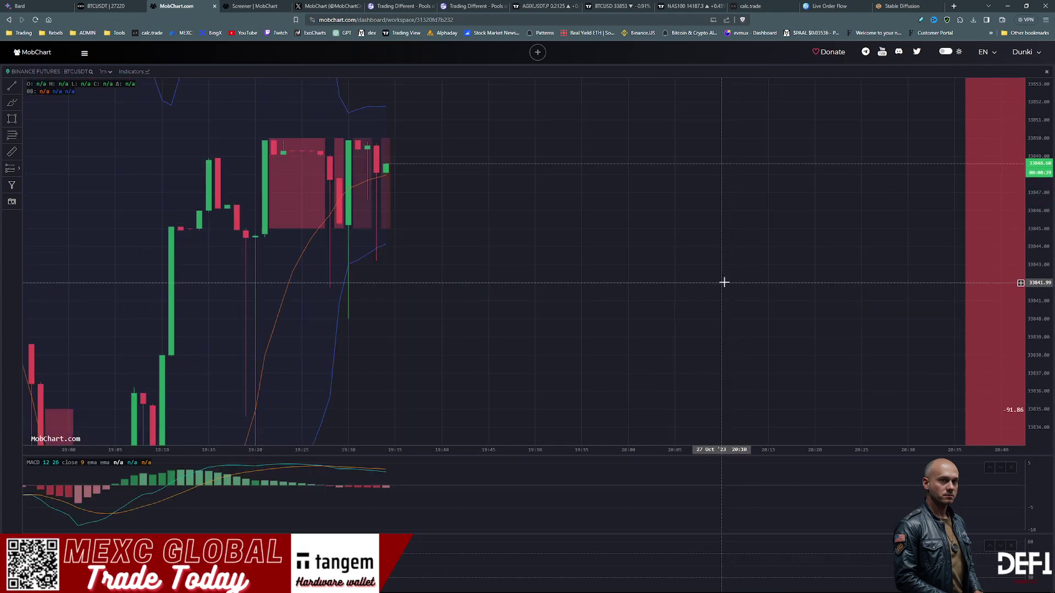
pyautogui.moveTo(509, 205); pyautogui.dragTo(738, 254)
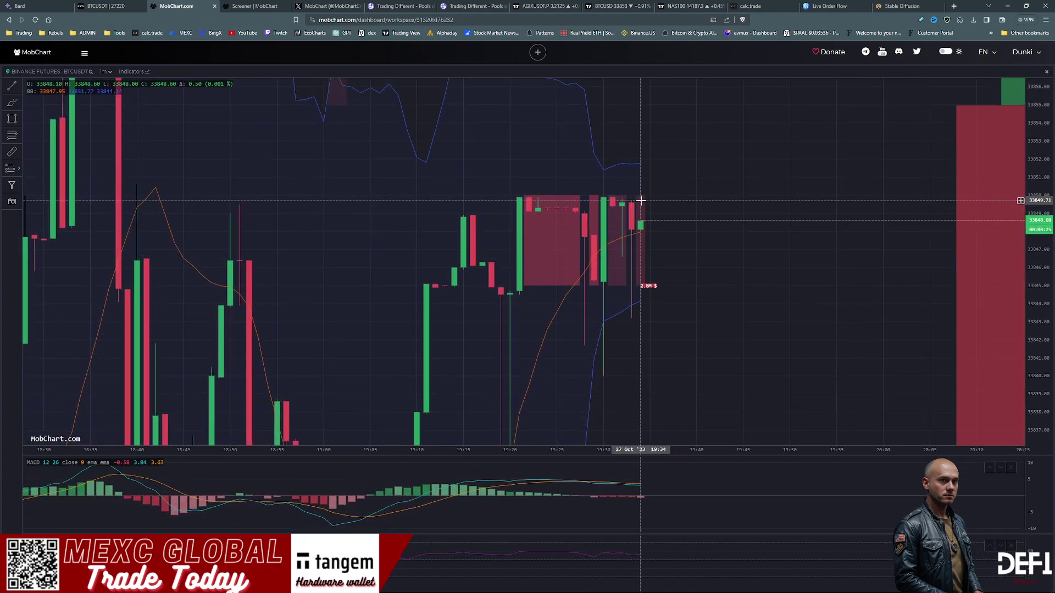
pyautogui.moveTo(1047, 154); pyautogui.dragTo(1048, 231)
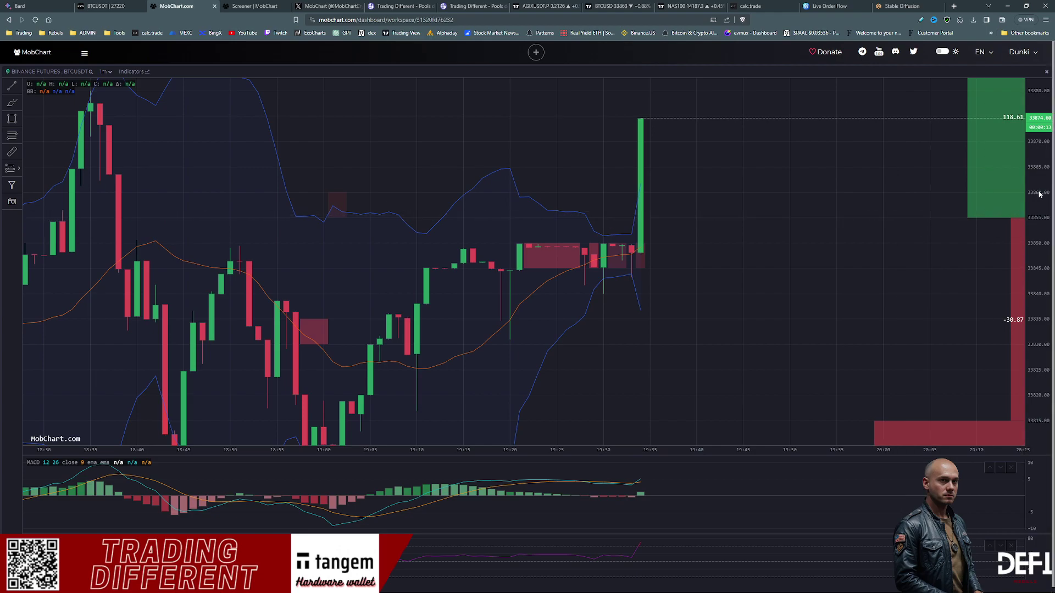
# Step: Examine the heatmap's resting order levels above and below the latest 1-minute candles
pyautogui.scroll(-3, 799, 235)
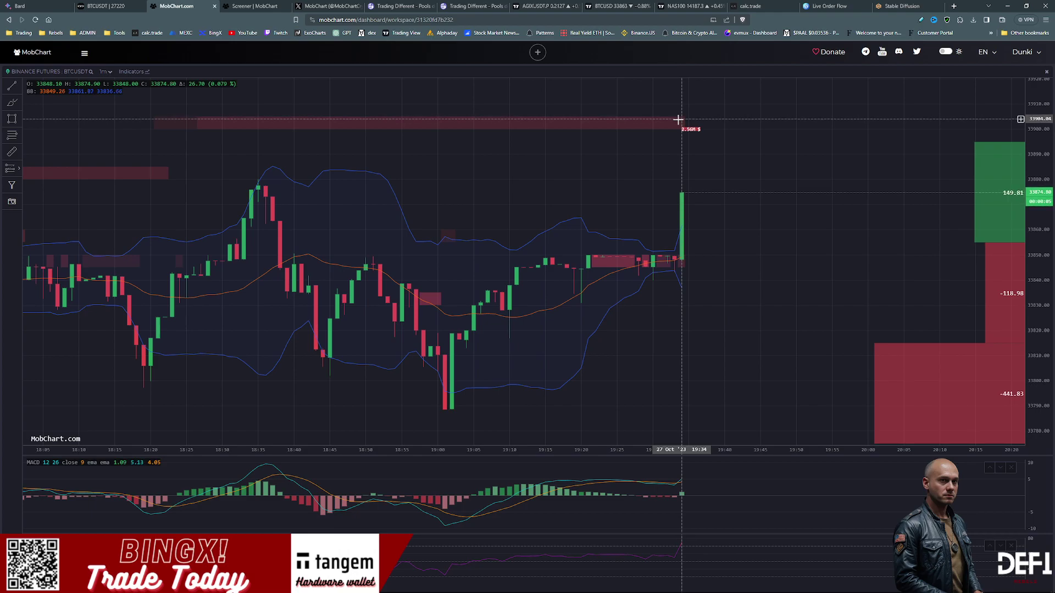
pyautogui.moveTo(1033, 176); pyautogui.dragTo(1032, 188)
pyautogui.scroll(-3, 1032, 189)
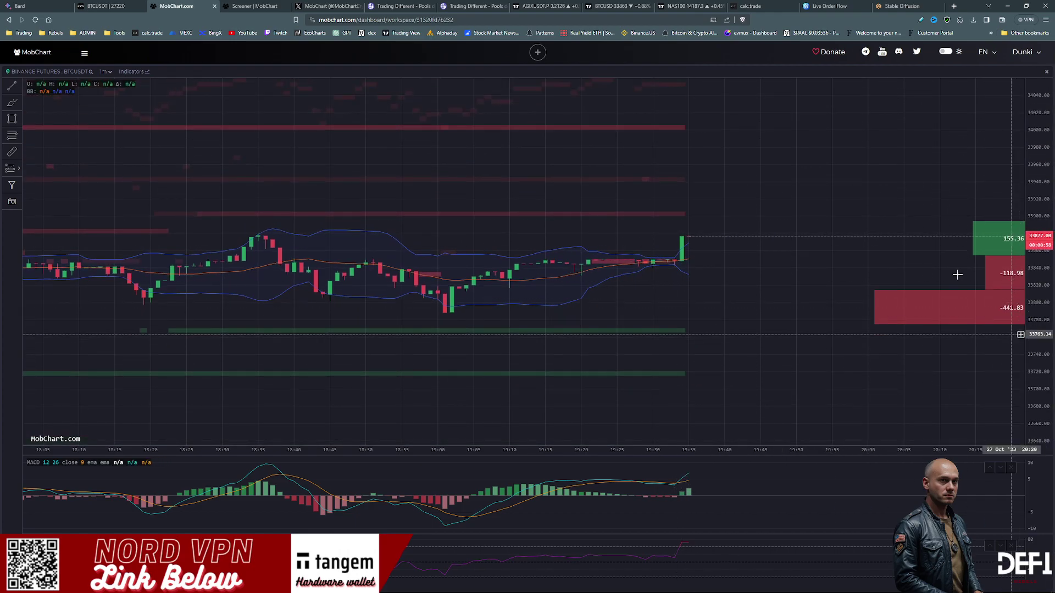
pyautogui.moveTo(956, 274); pyautogui.dragTo(661, 230)
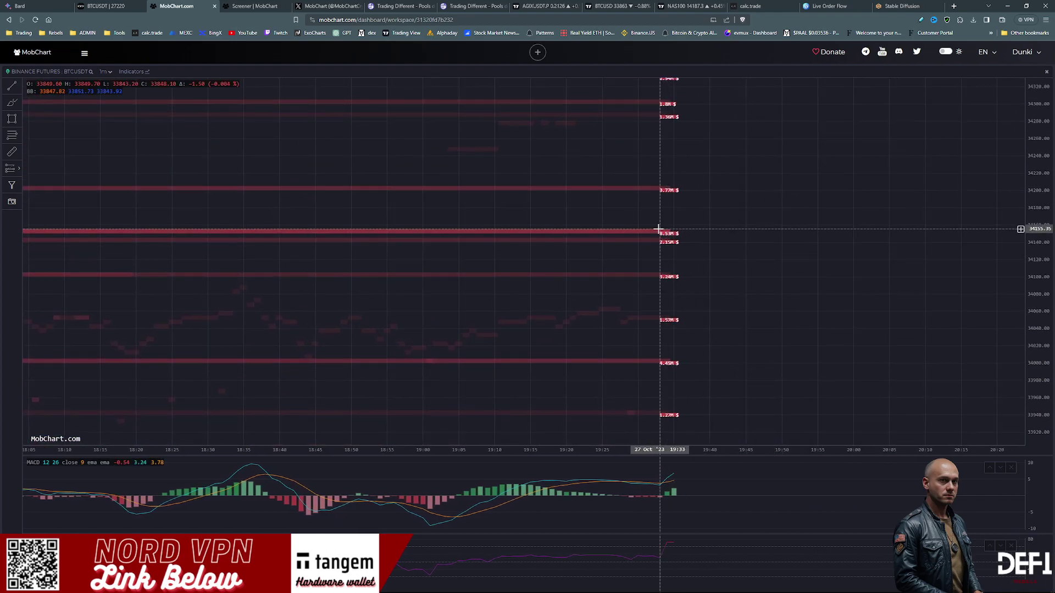
pyautogui.moveTo(820, 302); pyautogui.dragTo(876, 238)
pyautogui.scroll(3, 1032, 172)
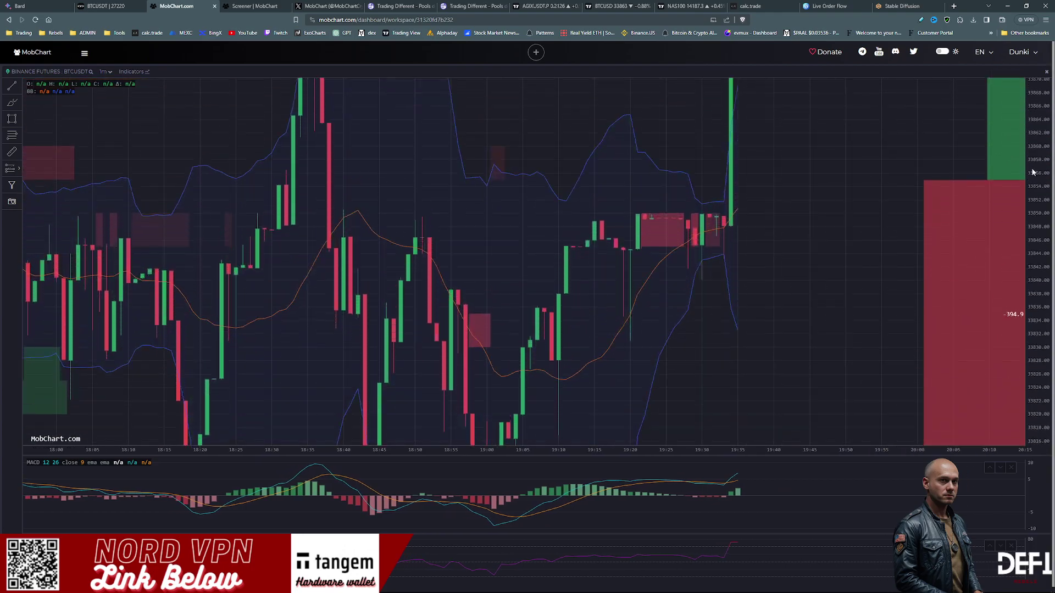
pyautogui.scroll(-2, 1032, 172)
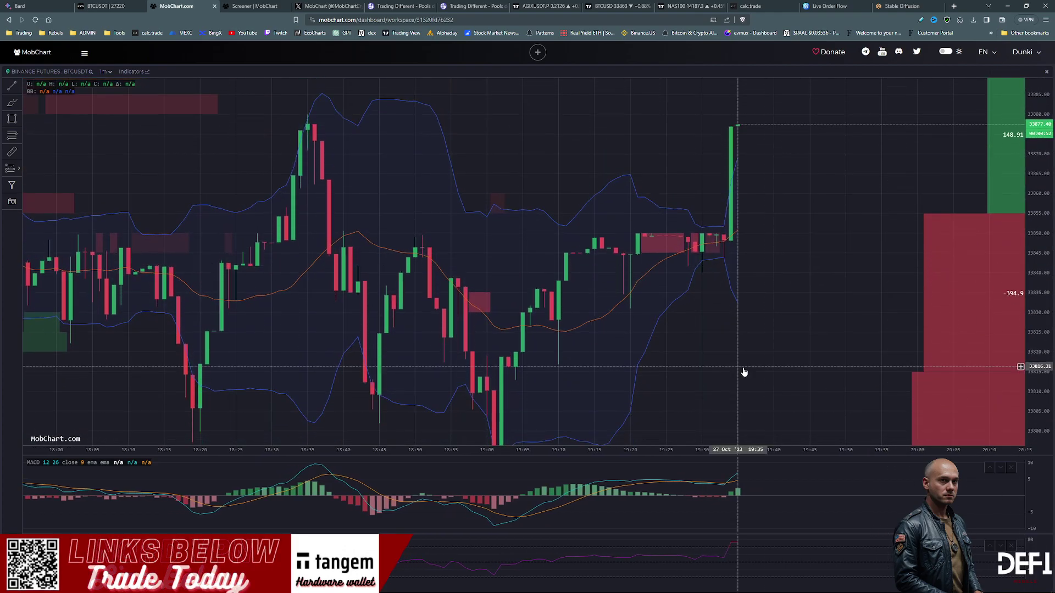
pyautogui.moveTo(737, 313); pyautogui.dragTo(942, 364)
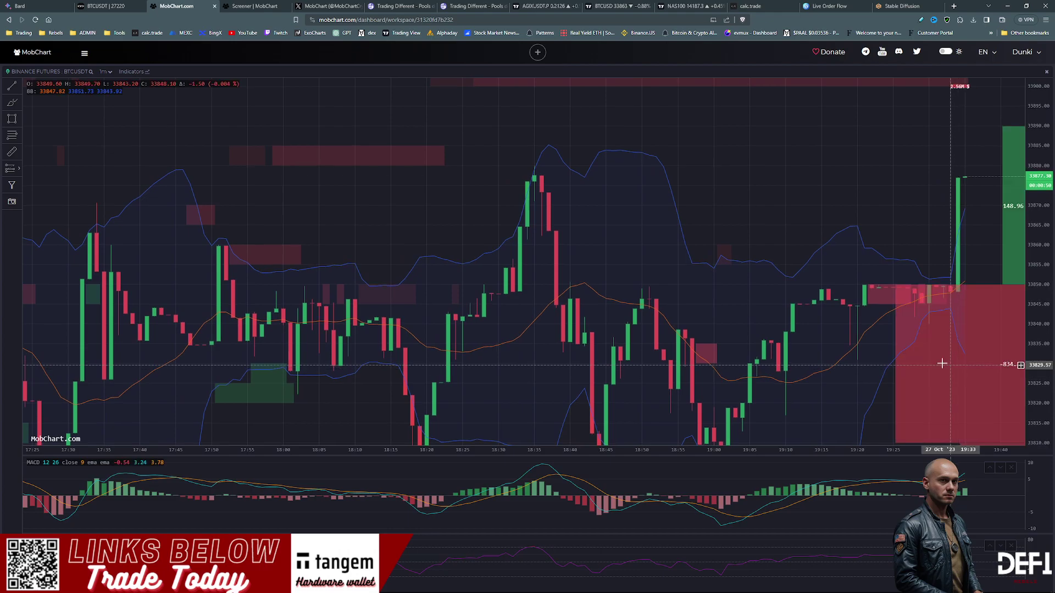
# Step: Examine the buy and sell order blocks around the candles between 17:50 and 18:10
pyautogui.moveTo(349, 240); pyautogui.dragTo(707, 222)
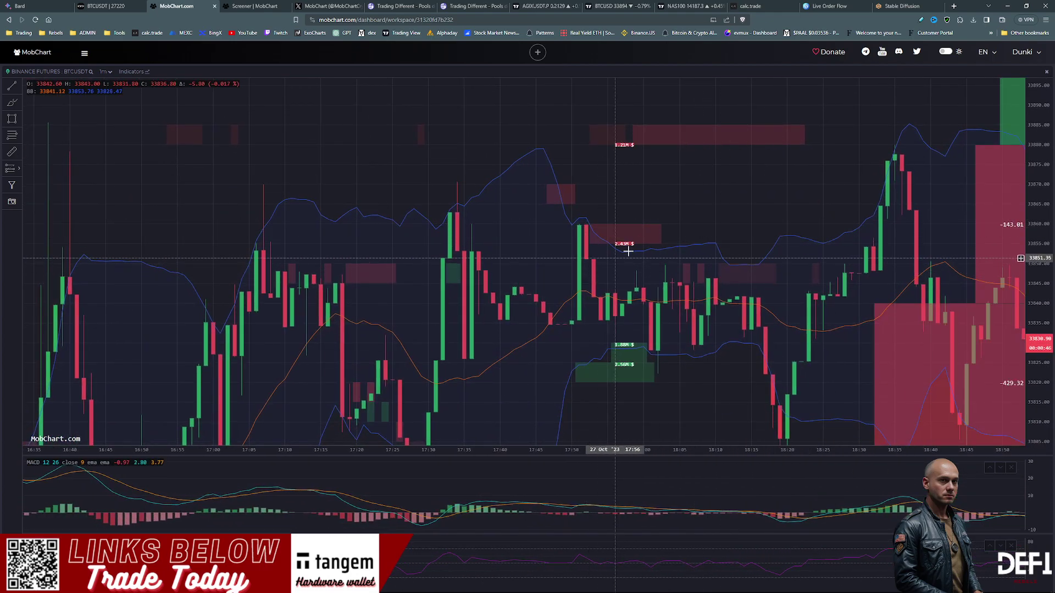
pyautogui.scroll(3, 598, 268)
pyautogui.scroll(2, 598, 267)
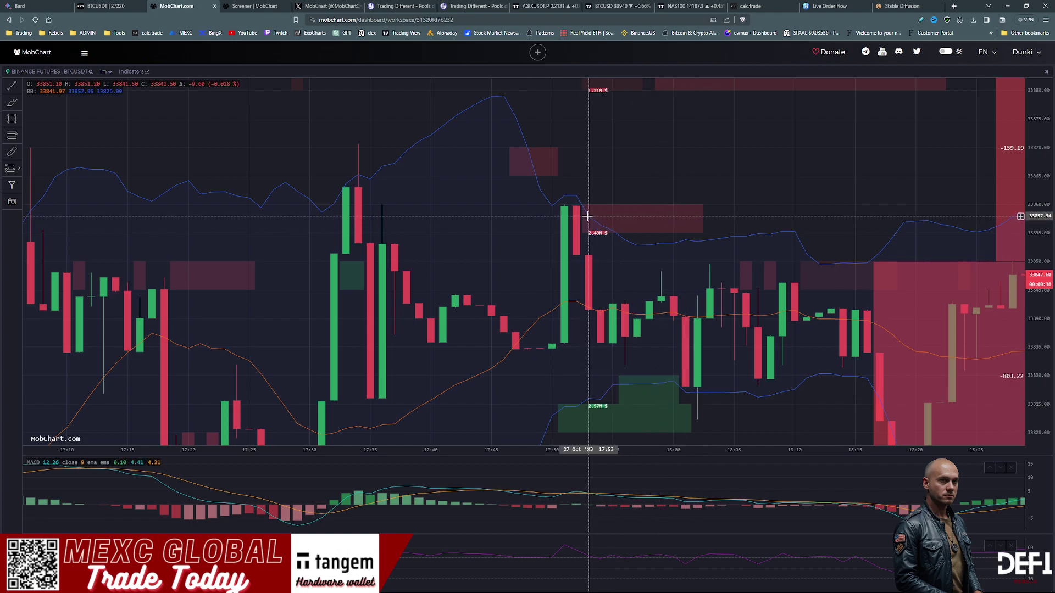
pyautogui.hscroll(5, 604, 221)
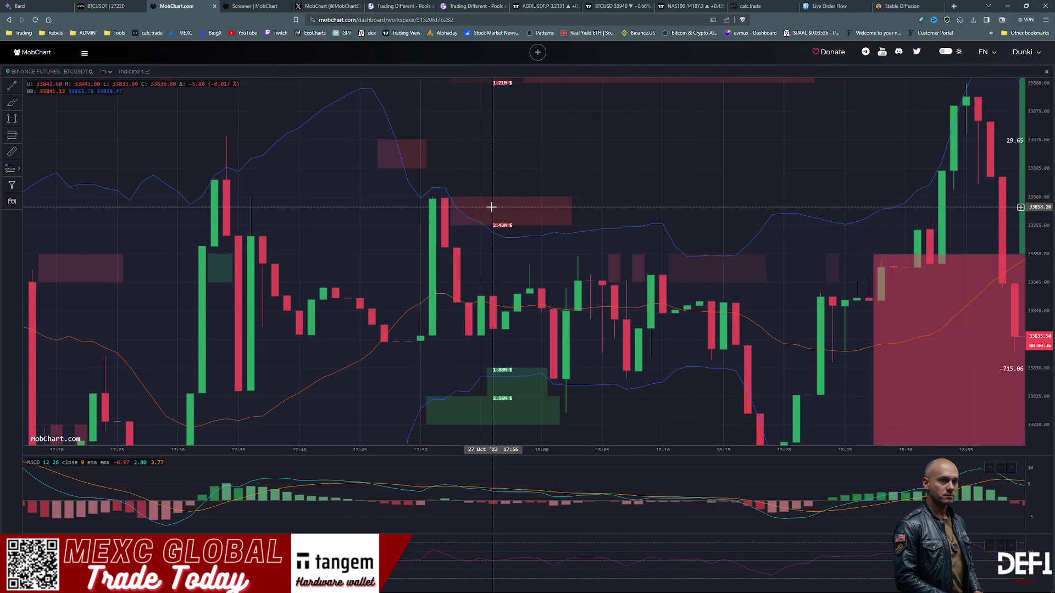
pyautogui.moveTo(536, 207); pyautogui.dragTo(549, 153)
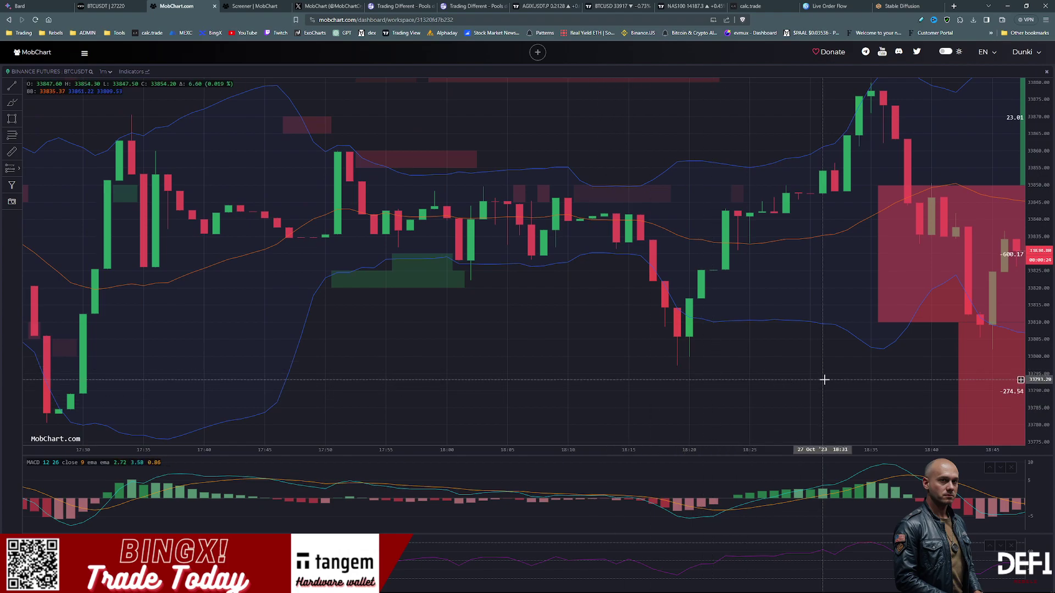
pyautogui.moveTo(824, 377); pyautogui.dragTo(796, 329)
pyautogui.scroll(-5, 595, 352)
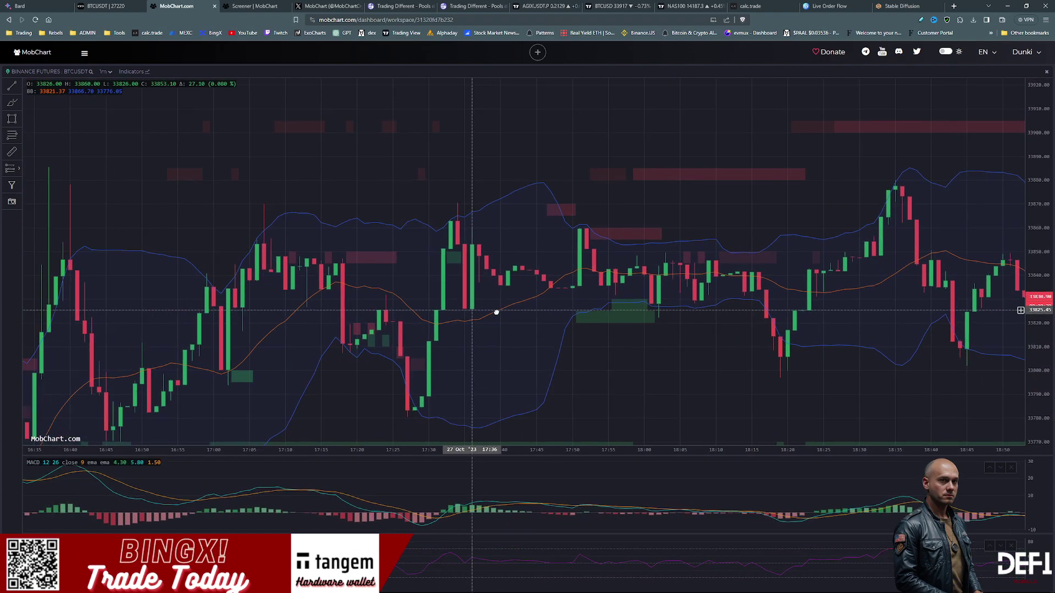
# Step: Go back to the sharp price drop shortly after 13:05 and inspect the order blocks beside it
pyautogui.moveTo(495, 311); pyautogui.dragTo(714, 308)
pyautogui.moveTo(429, 304); pyautogui.dragTo(687, 258)
pyautogui.moveTo(599, 175); pyautogui.dragTo(844, 294)
pyautogui.moveTo(571, 337); pyautogui.dragTo(683, 337)
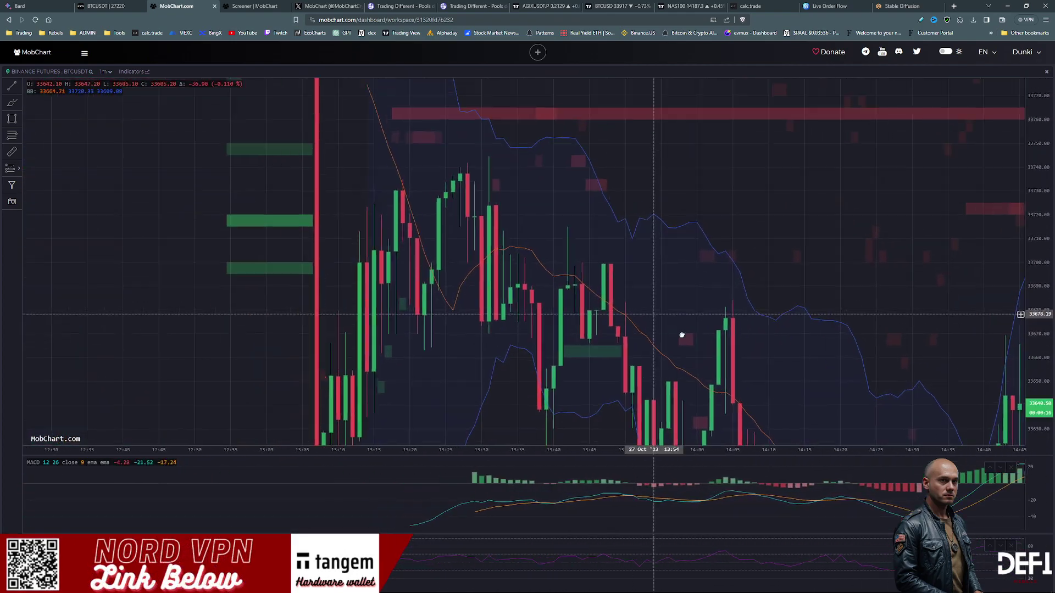
pyautogui.moveTo(467, 207); pyautogui.dragTo(572, 207)
pyautogui.moveTo(528, 334); pyautogui.dragTo(670, 395)
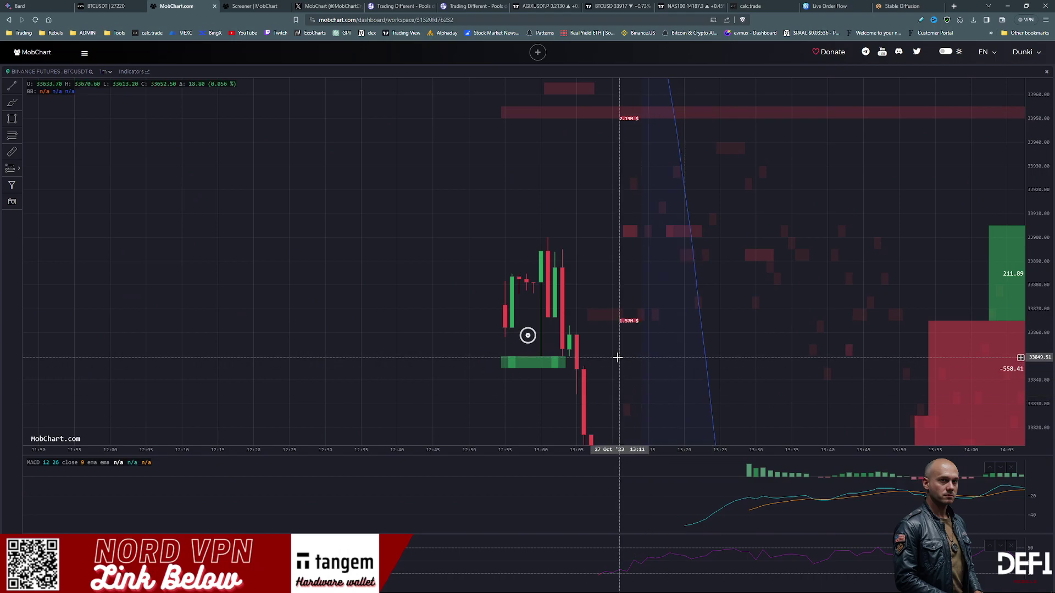
pyautogui.scroll(3, 599, 352)
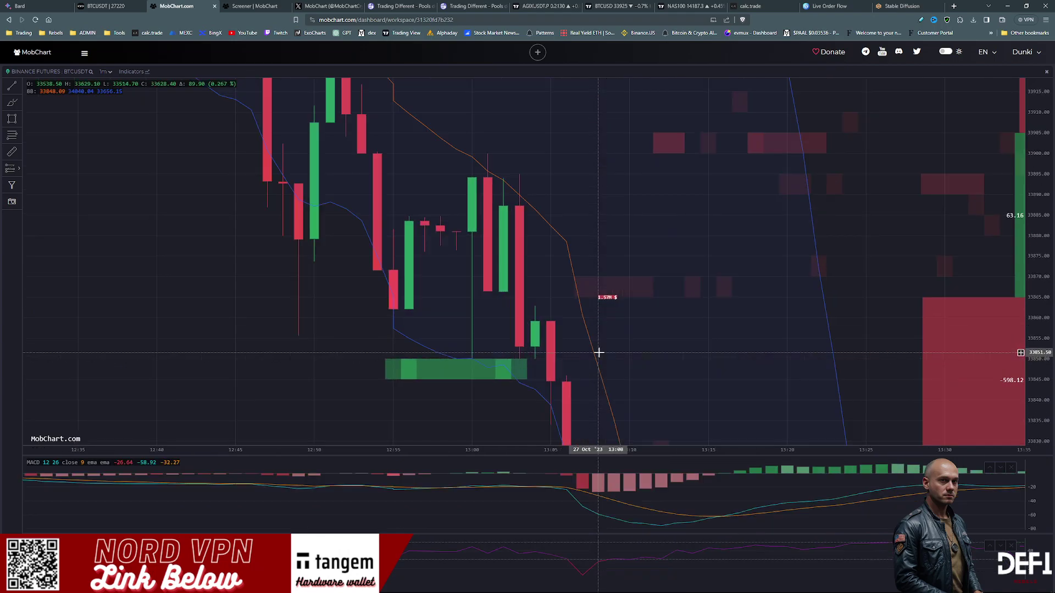
pyautogui.moveTo(683, 353); pyautogui.dragTo(627, 289)
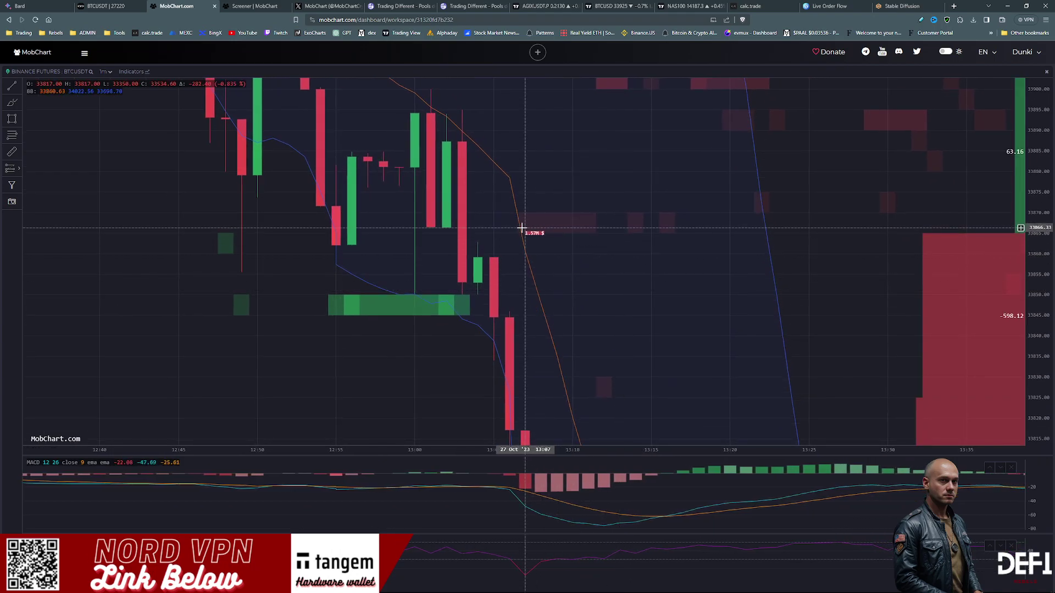
pyautogui.moveTo(577, 226); pyautogui.dragTo(577, 286)
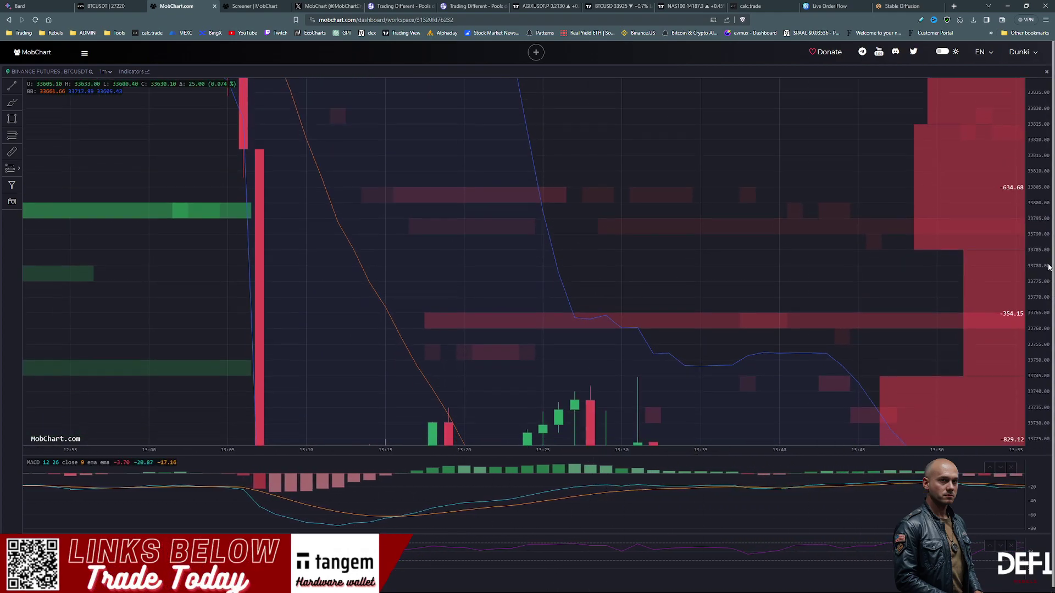
# Step: Rescale the price axis to show the whole 13:07 drop with the order levels above and below it
pyautogui.doubleClick(1030, 394)
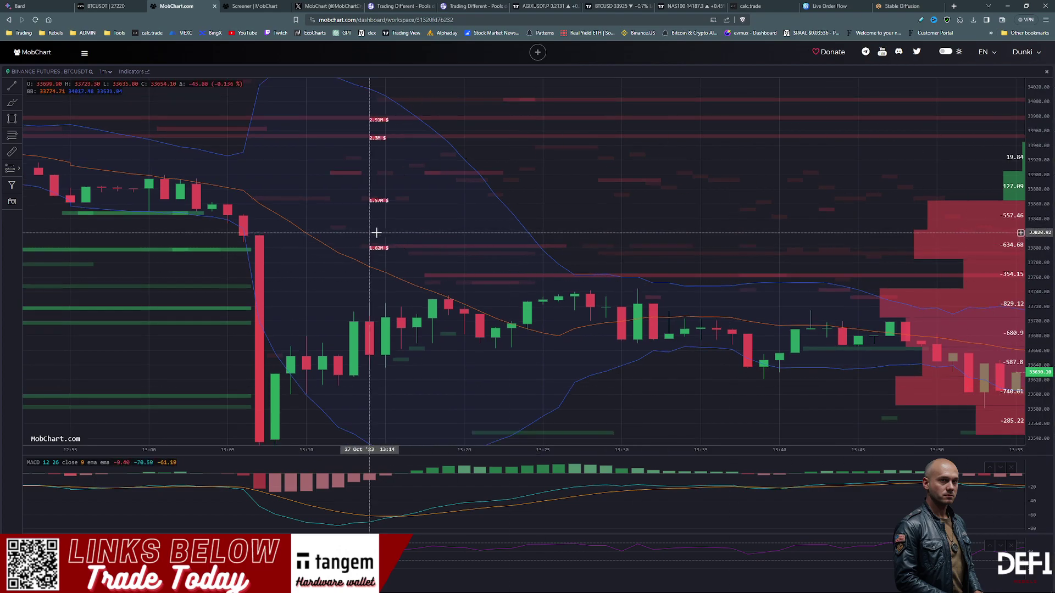
pyautogui.moveTo(1038, 243); pyautogui.dragTo(1039, 269)
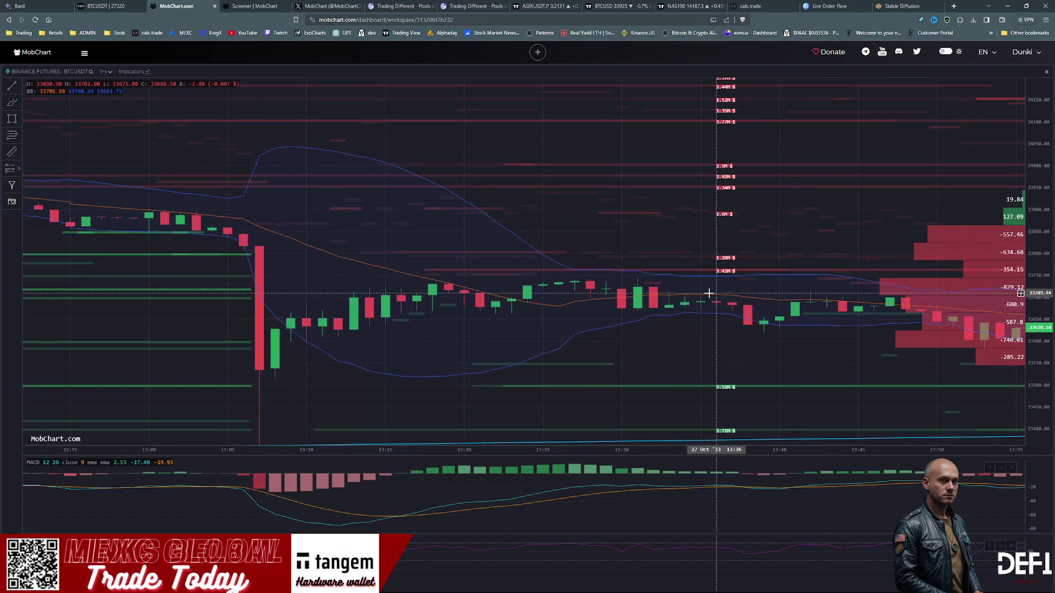
pyautogui.scroll(-3, 724, 252)
pyautogui.hscroll(5, 724, 252)
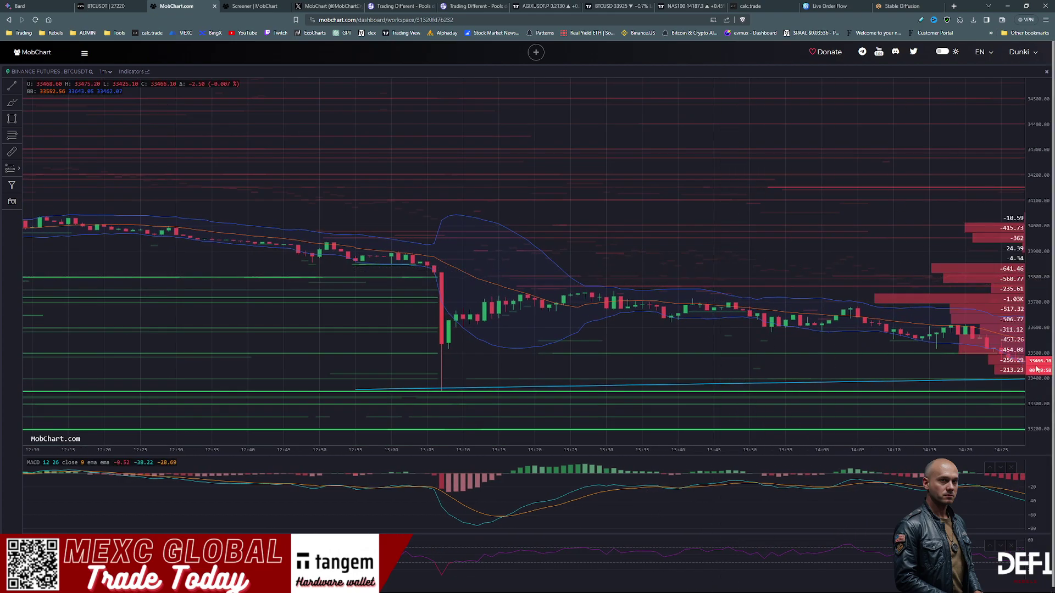
# Step: Follow the price forward from the drop to the latest candles and survey the surrounding order levels over a wider time range
pyautogui.hscroll(10, 852, 268)
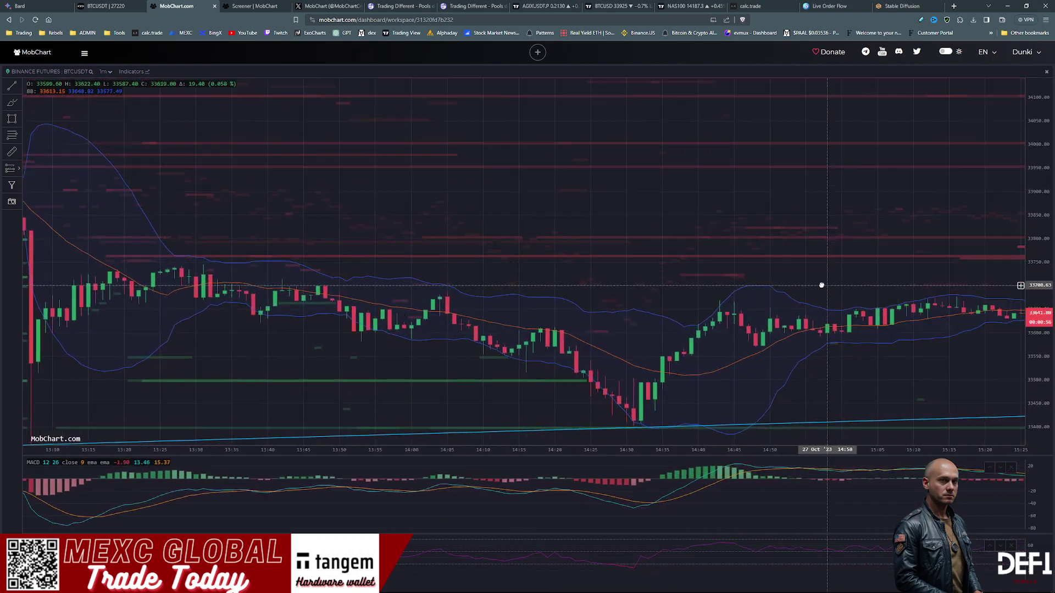
pyautogui.hscroll(8, 616, 296)
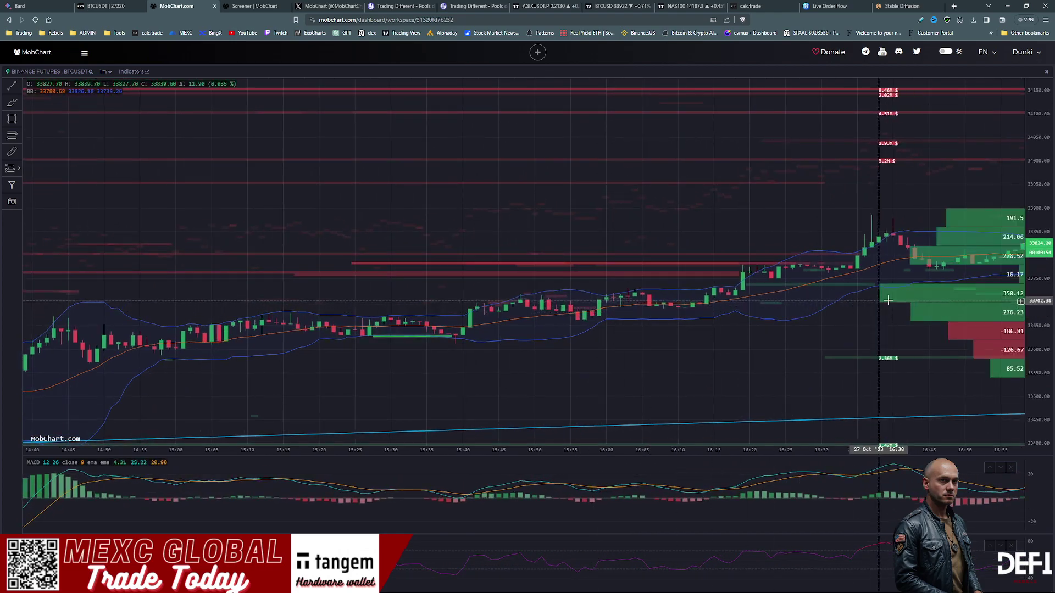
pyautogui.hscroll(8, 848, 294)
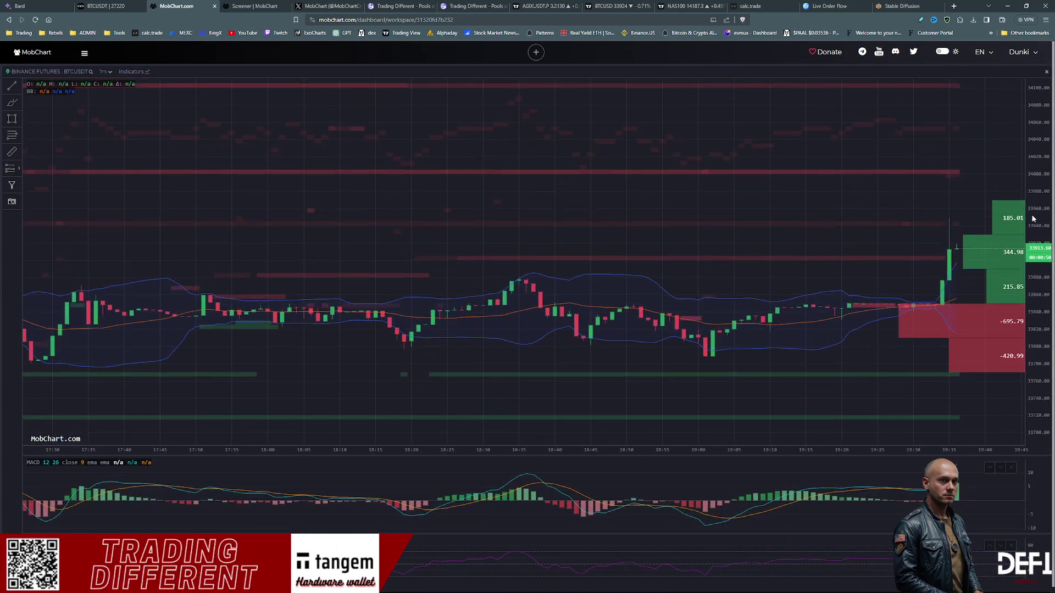
pyautogui.hscroll(2, 984, 313)
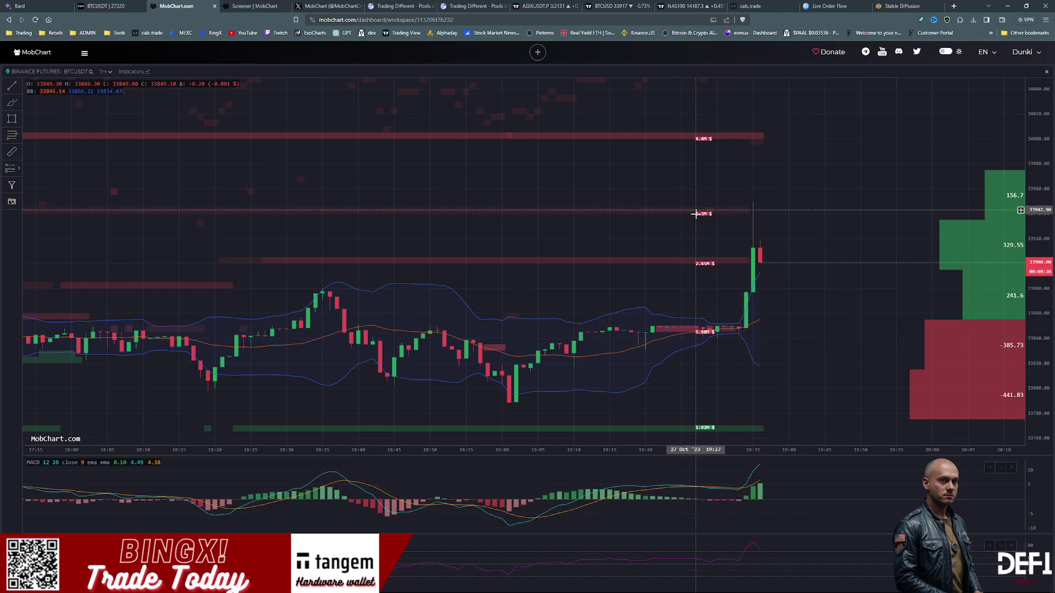
pyautogui.scroll(-3, 681, 291)
pyautogui.moveTo(522, 253); pyautogui.dragTo(657, 297)
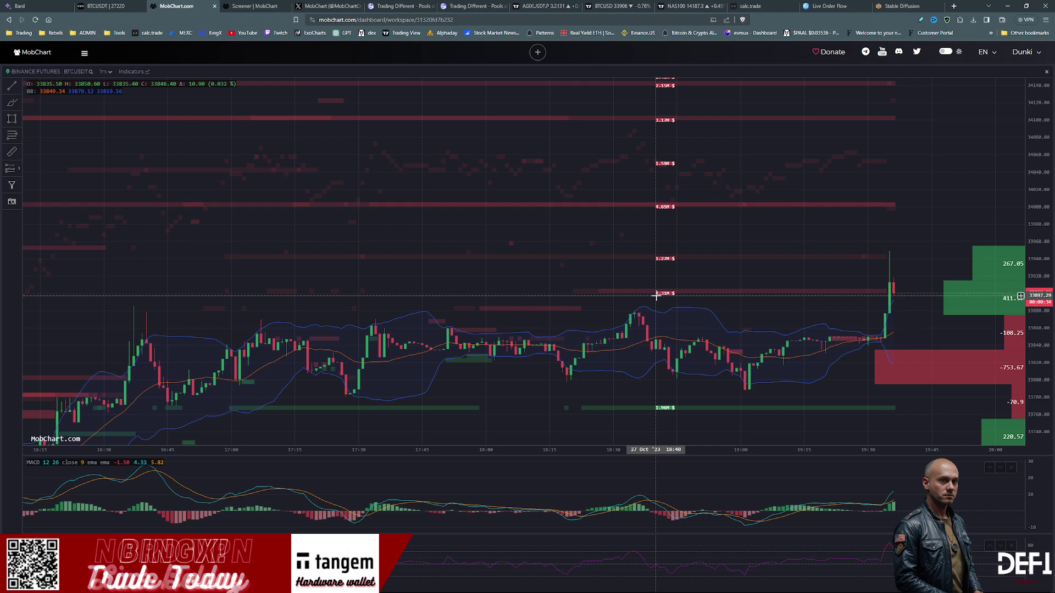
pyautogui.scroll(-3, 655, 296)
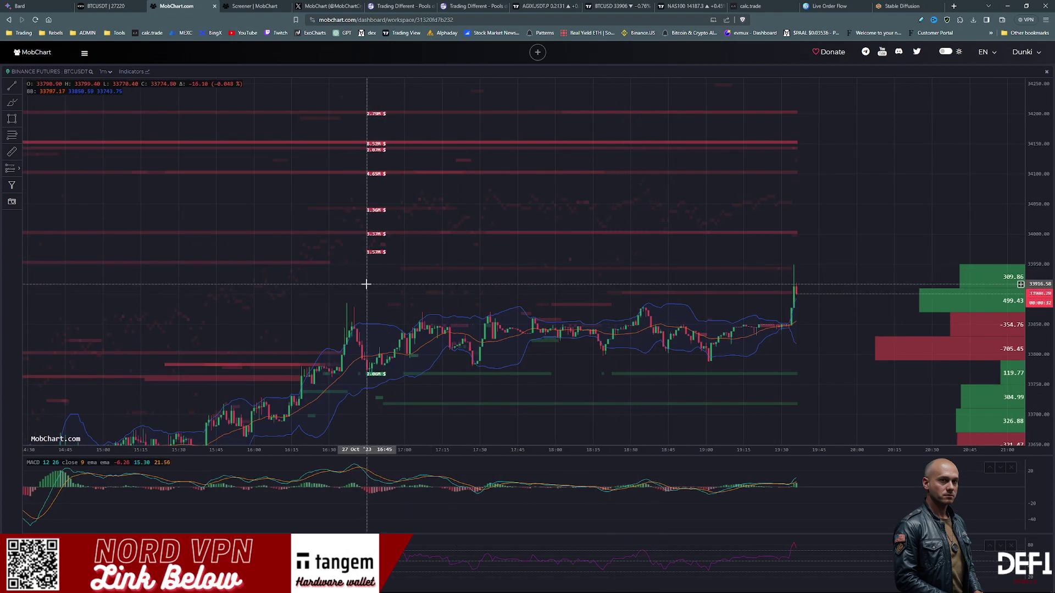